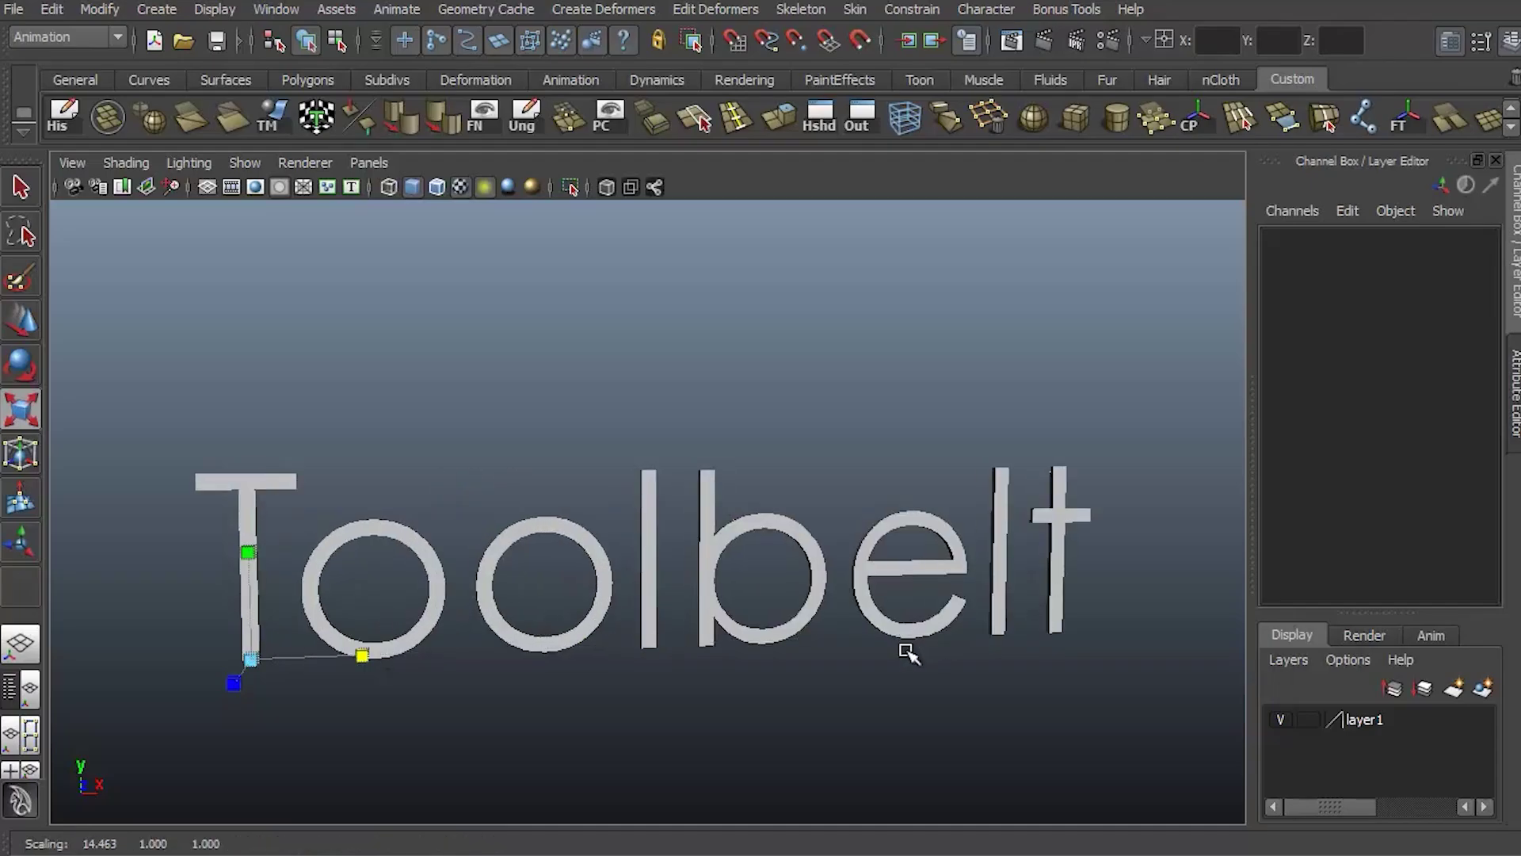
- Orbit and pan the camera around the Maya Toolbelt title text
key(e)
alt+middle_drag(734, 611, 866, 485)
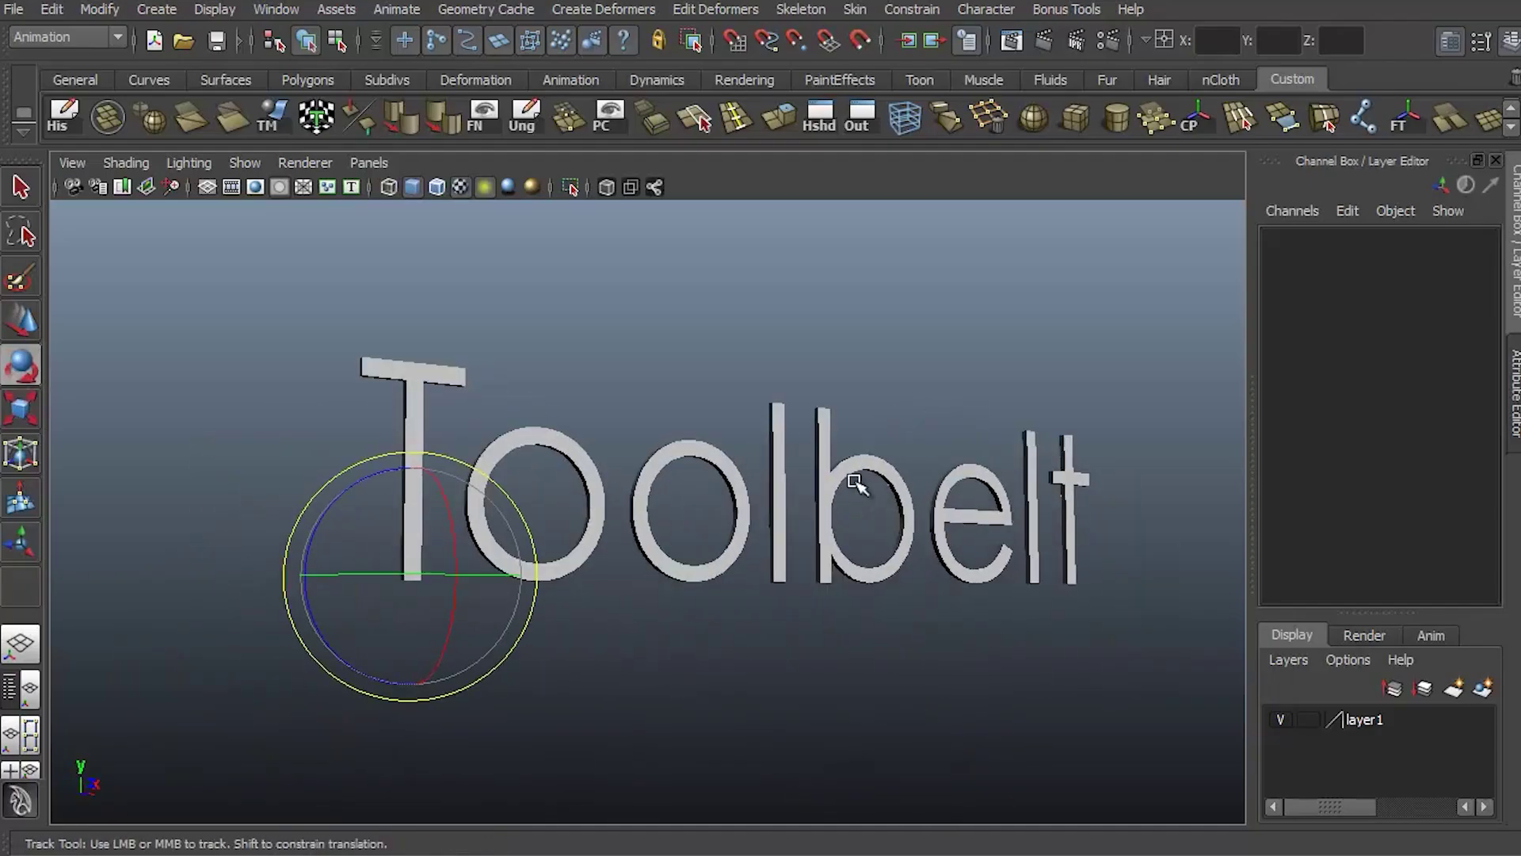
alt+drag(805, 550, 782, 425)
alt+right_drag(782, 425, 516, 447)
key(w)
alt+middle_drag(516, 448, 631, 468)
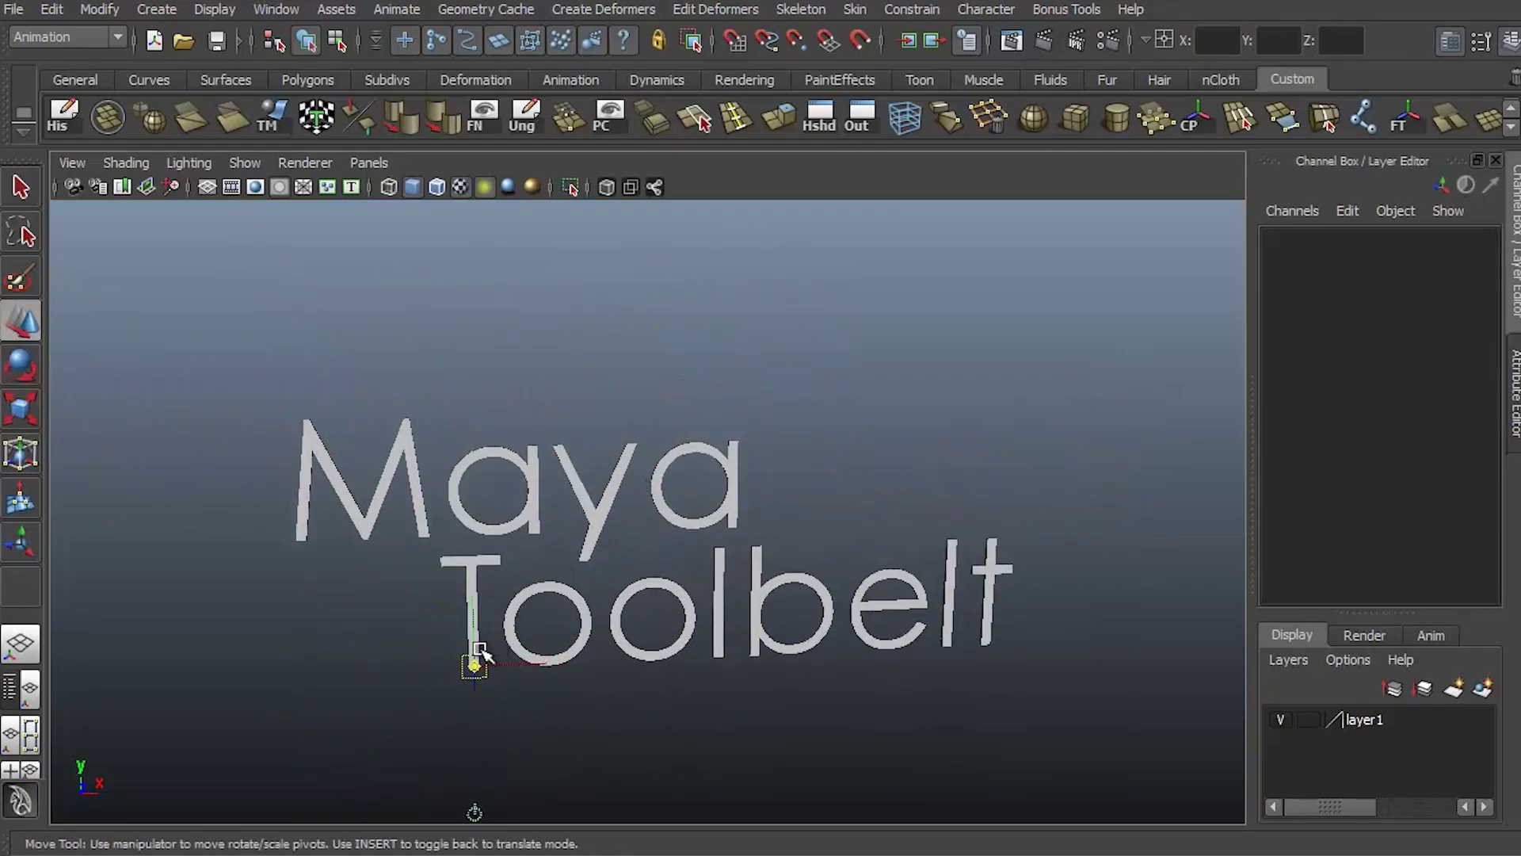
drag(475, 663, 356, 425)
drag(355, 363, 1007, 449)
key(q)
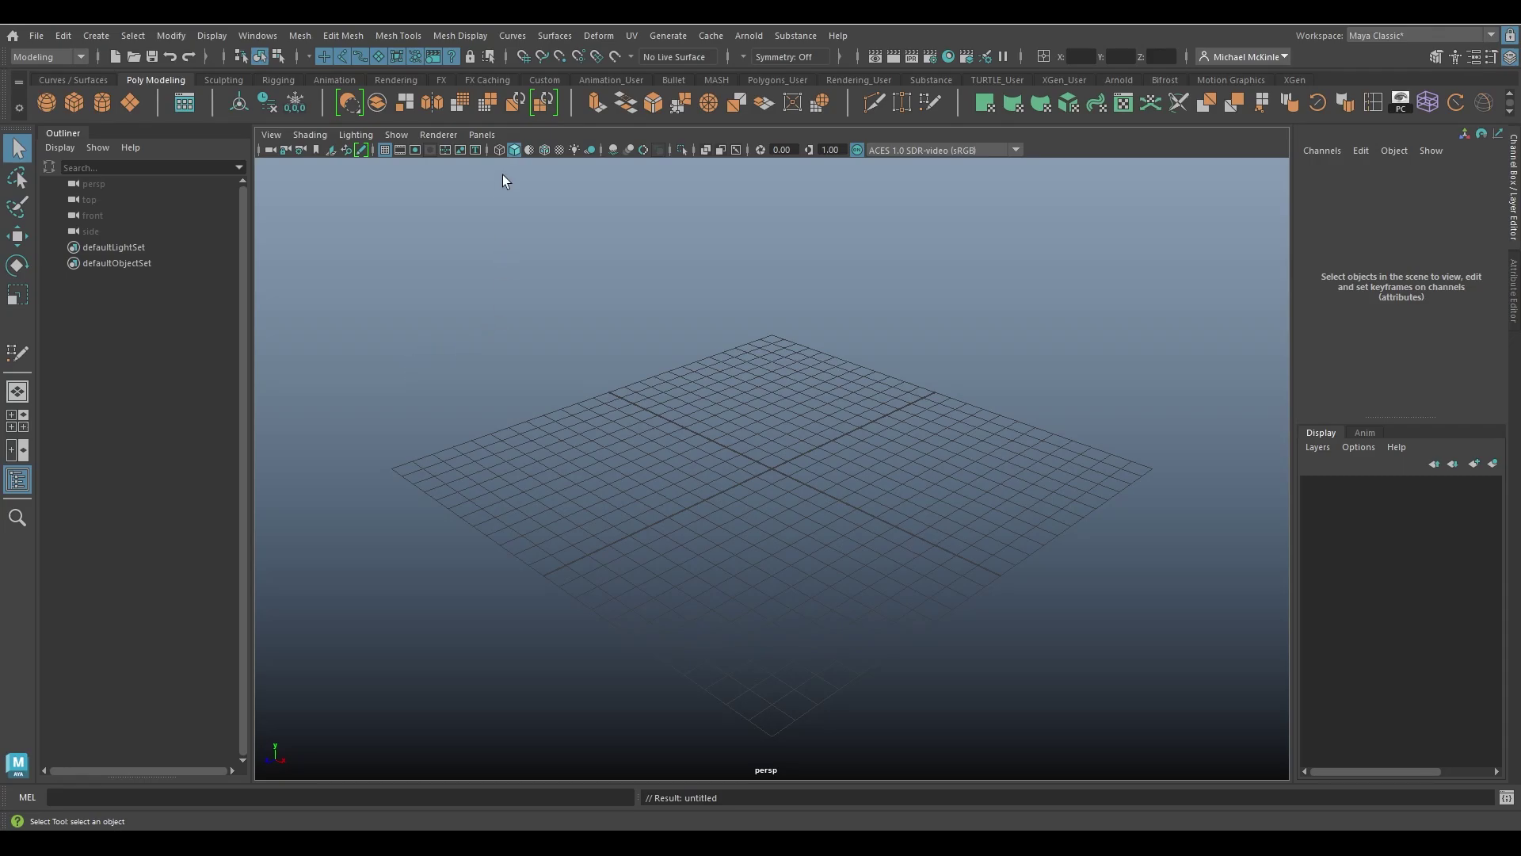
click(474, 38)
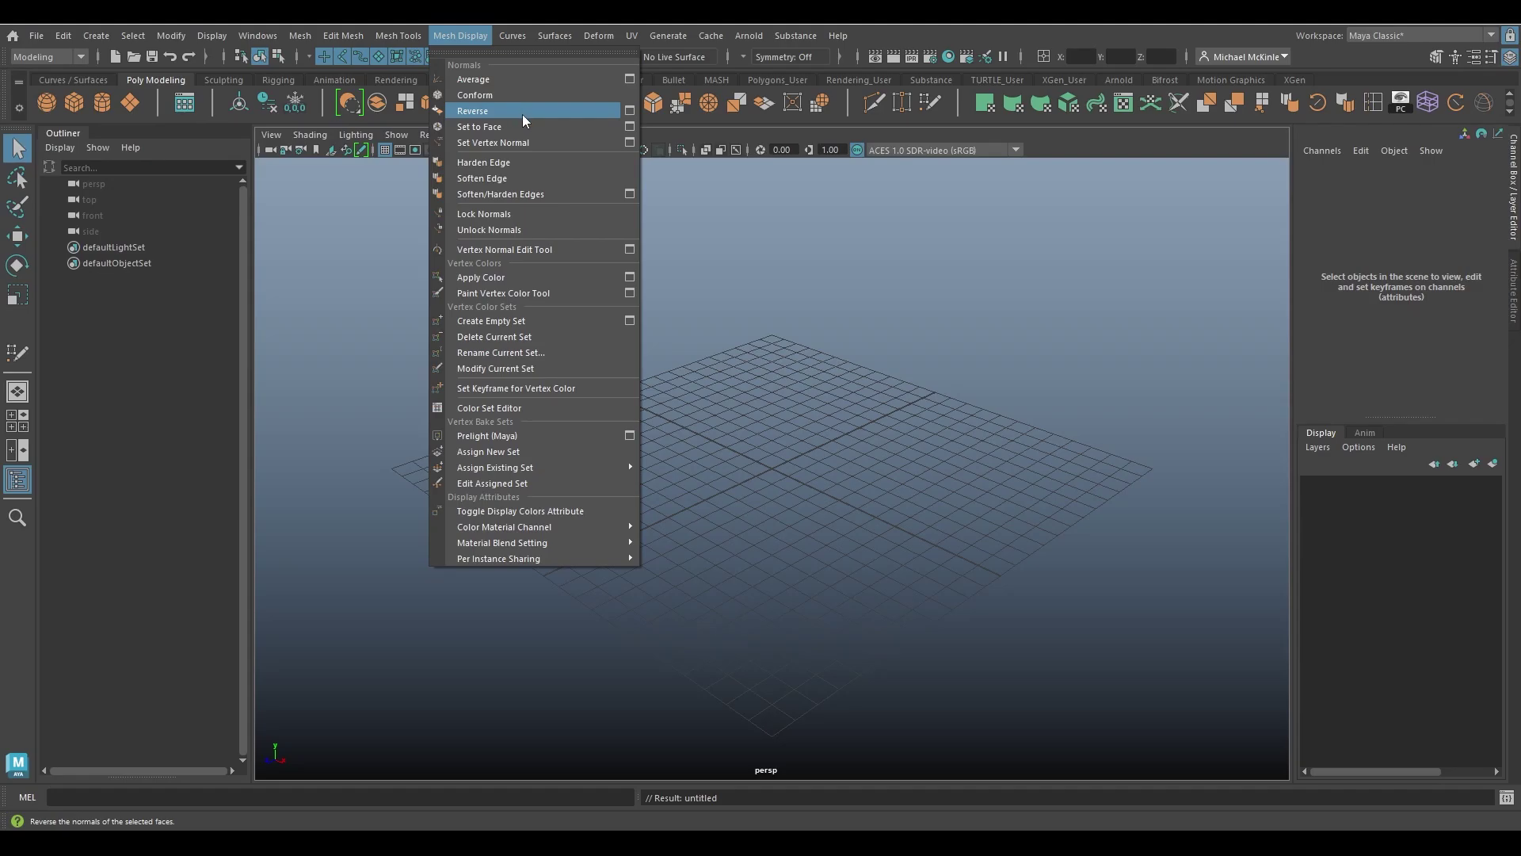
- Create a polygon cube and scale it uniformly to 19.805
click(469, 38)
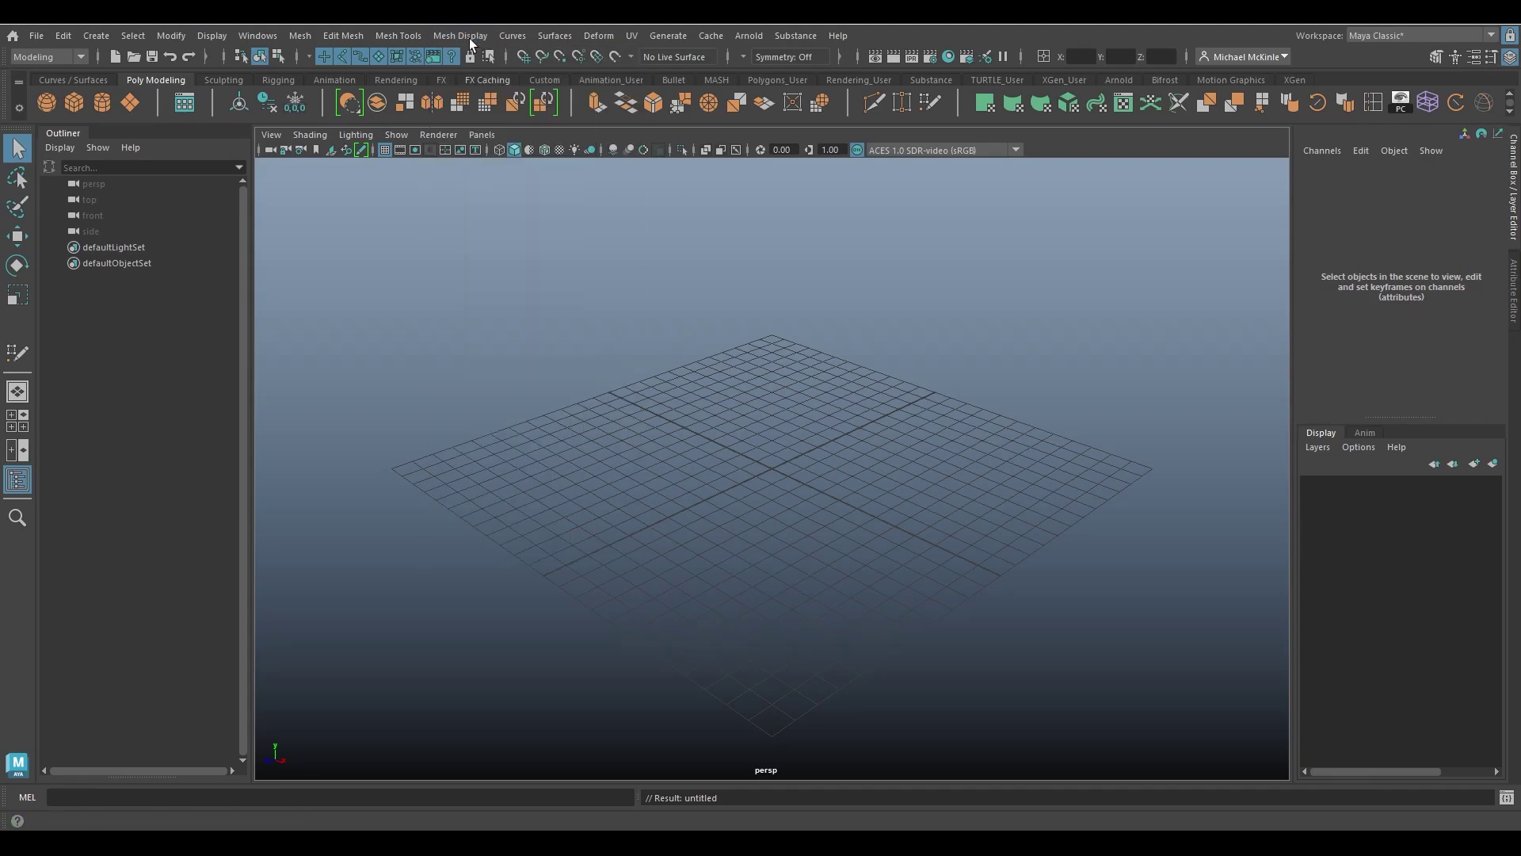
click(80, 99)
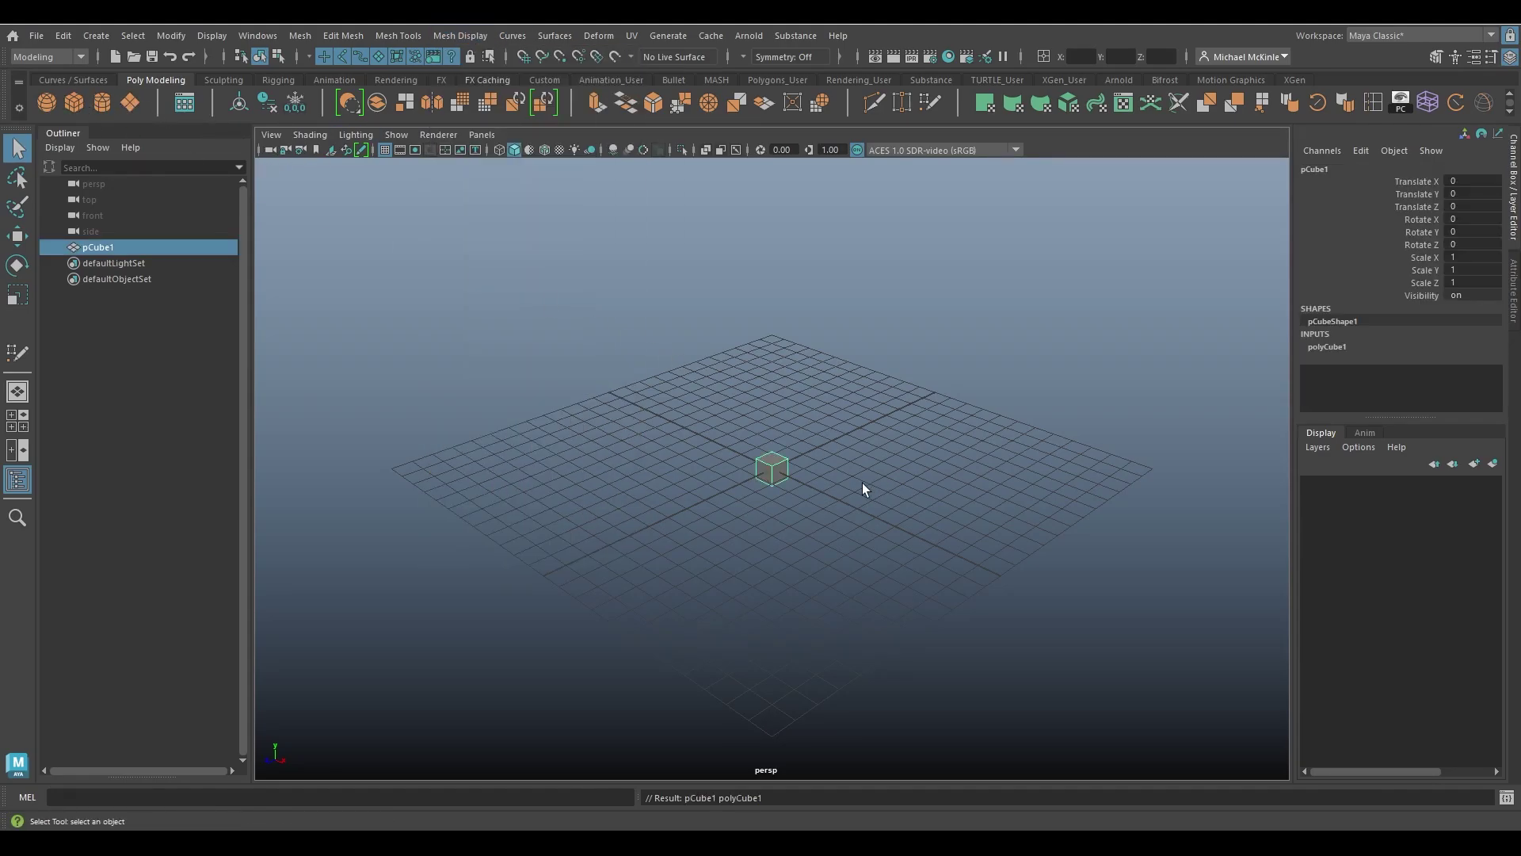
key(r)
drag(773, 469, 1136, 527)
- Hide the viewport grid and orbit to view the cube's top
click(384, 150)
scroll(934, 441, down, 5)
key(w)
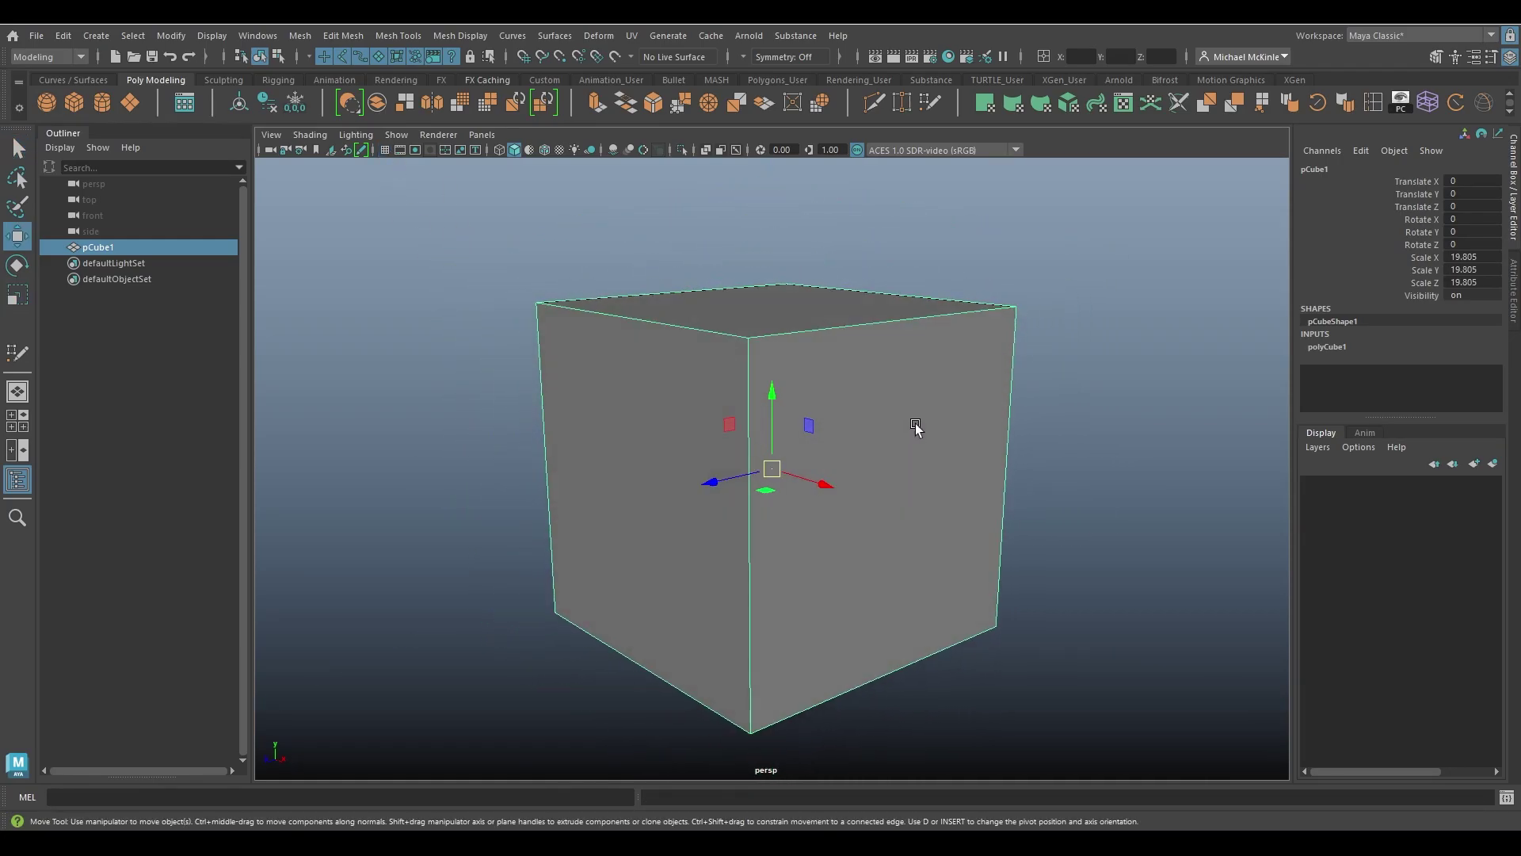
alt+drag(916, 443, 817, 419)
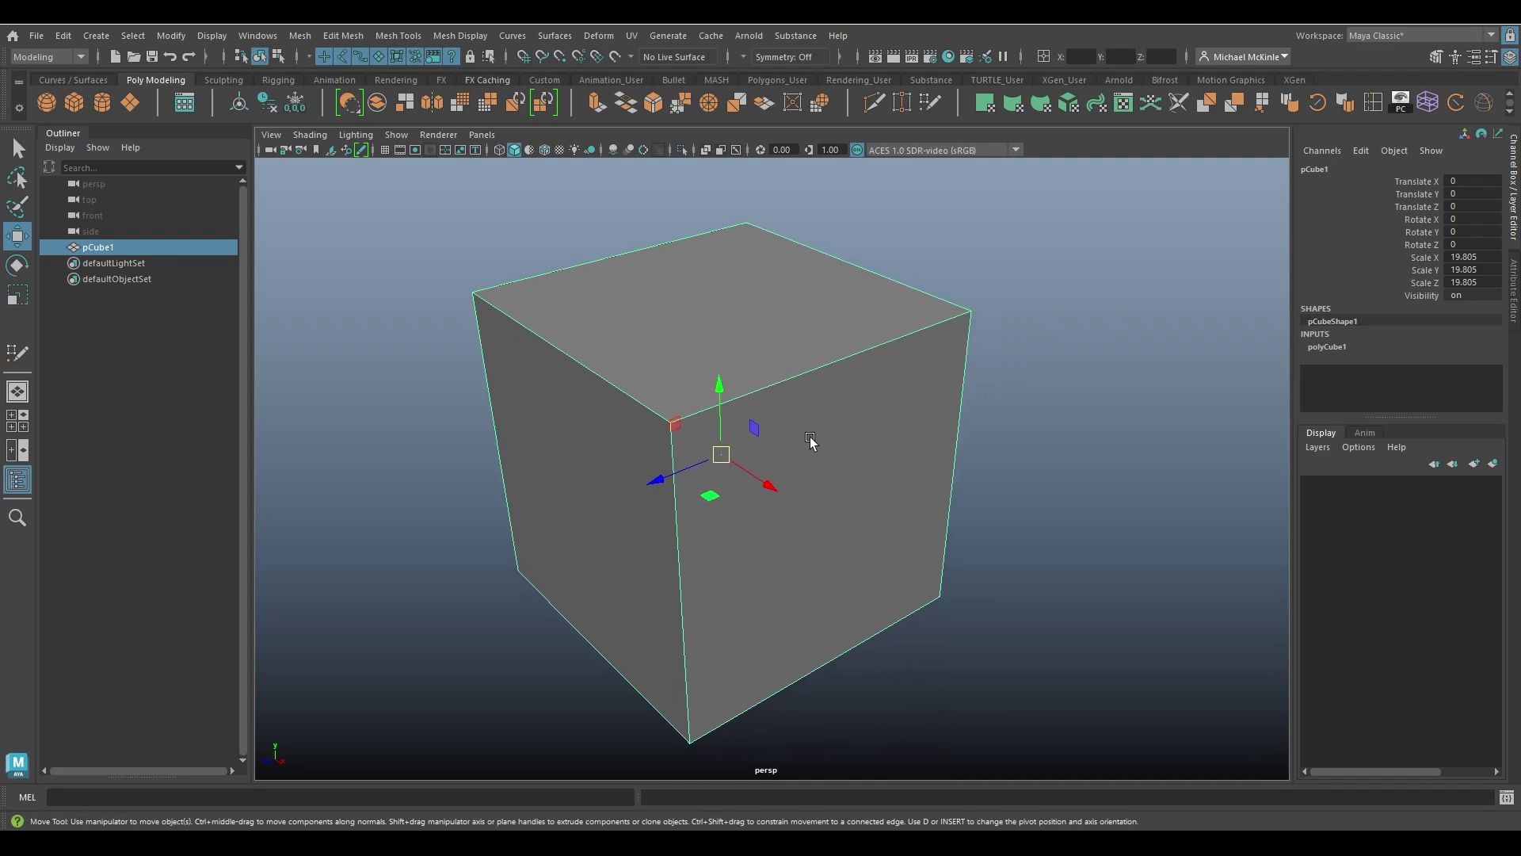
mouse_move(882, 486)
alt+mouse_down()
mouse_move(853, 454)
mouse_move(798, 448)
mouse_move(878, 463)
alt+mouse_up()
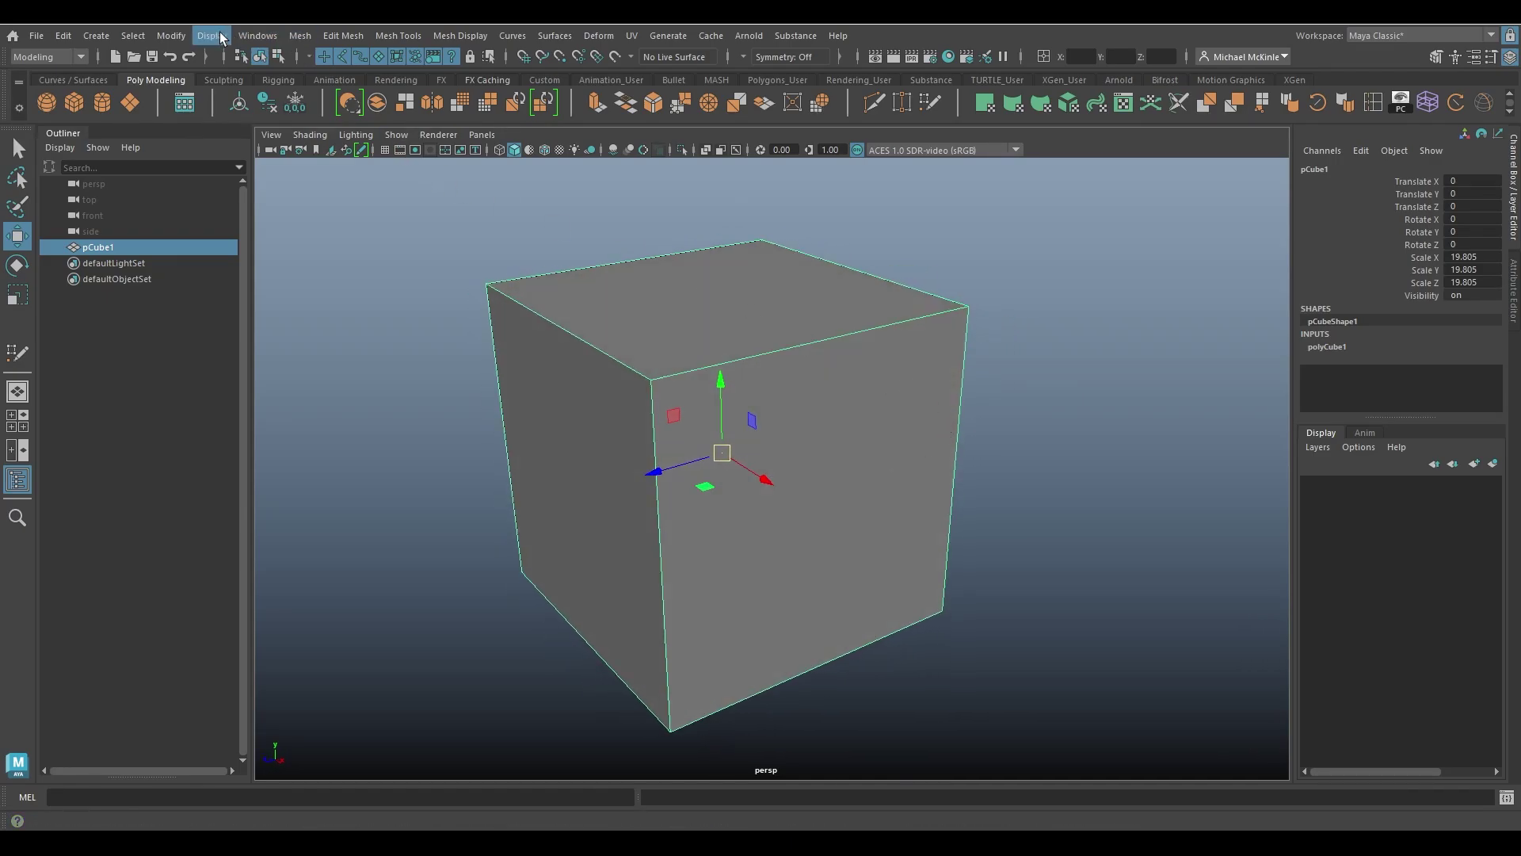
- Tear off the Polygons display submenu into a window at the left
click(213, 36)
mouse_move(372, 238)
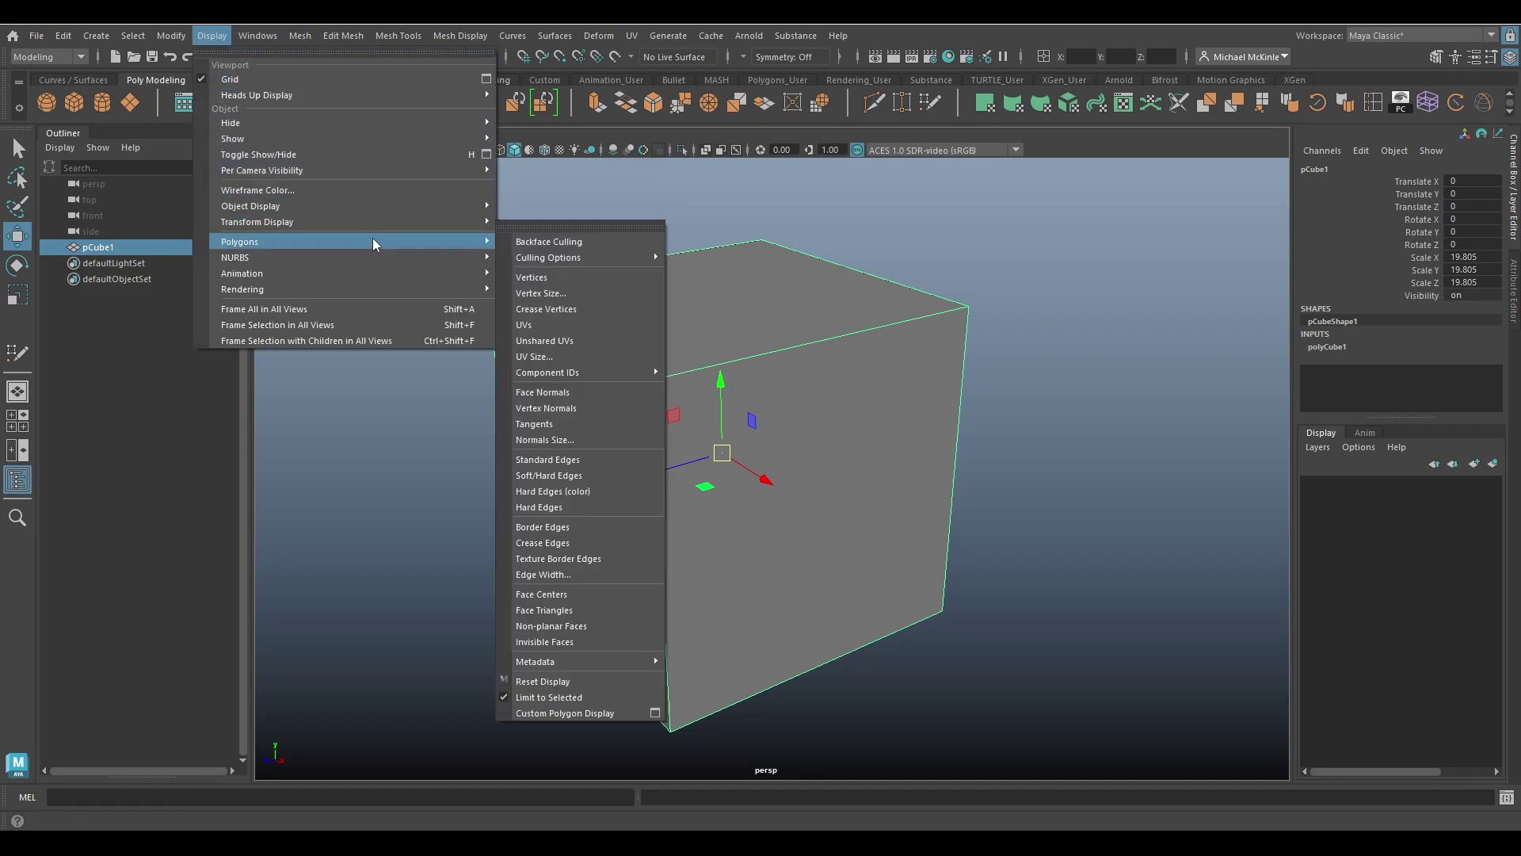
click(525, 225)
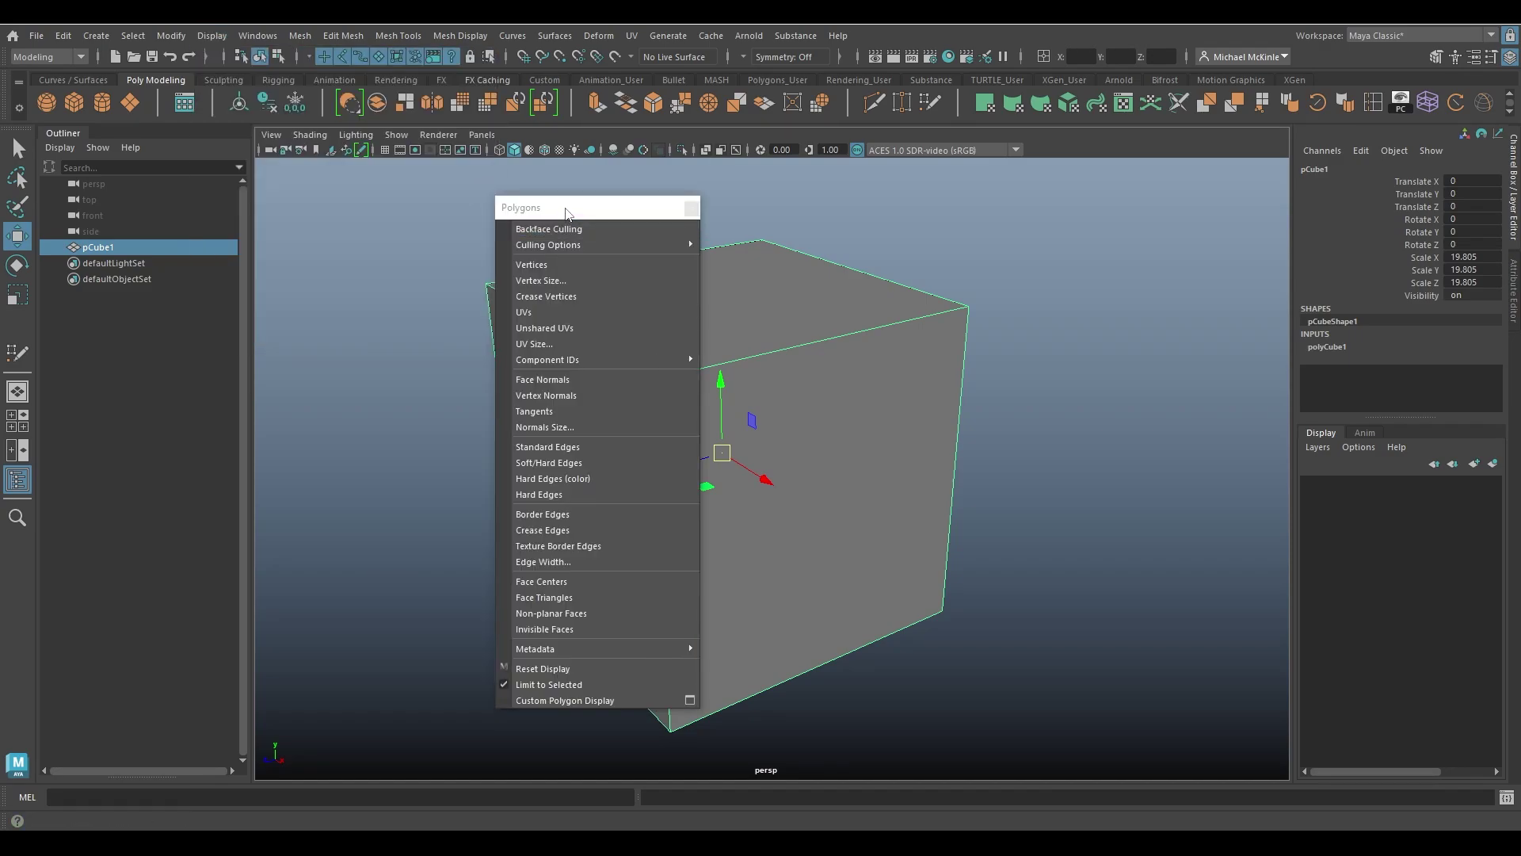
drag(568, 212, 153, 211)
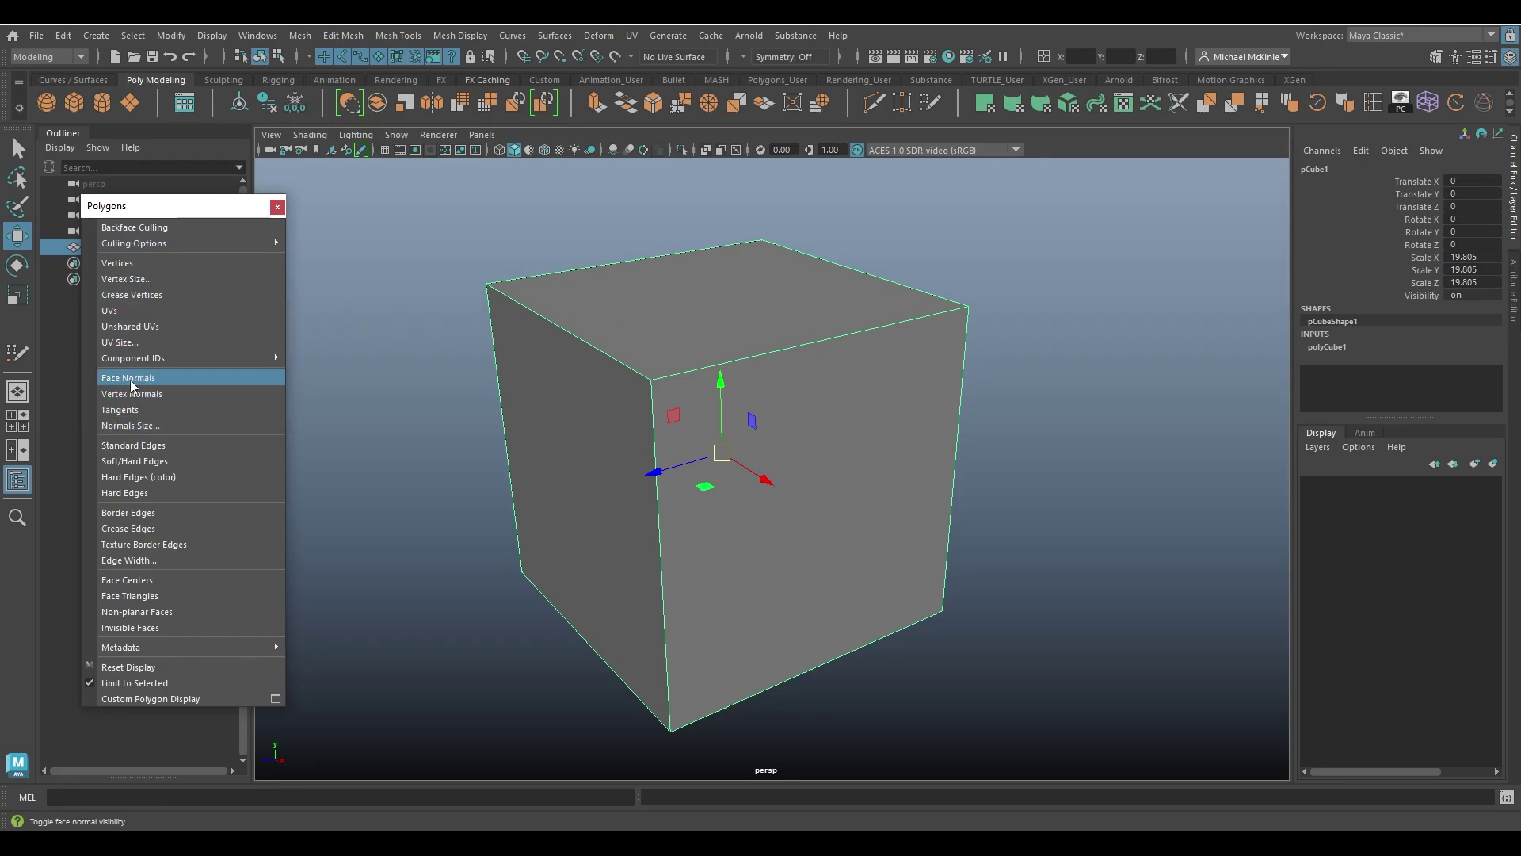
- Set the cube's normals size to 4.04
alt+drag(669, 443, 711, 313)
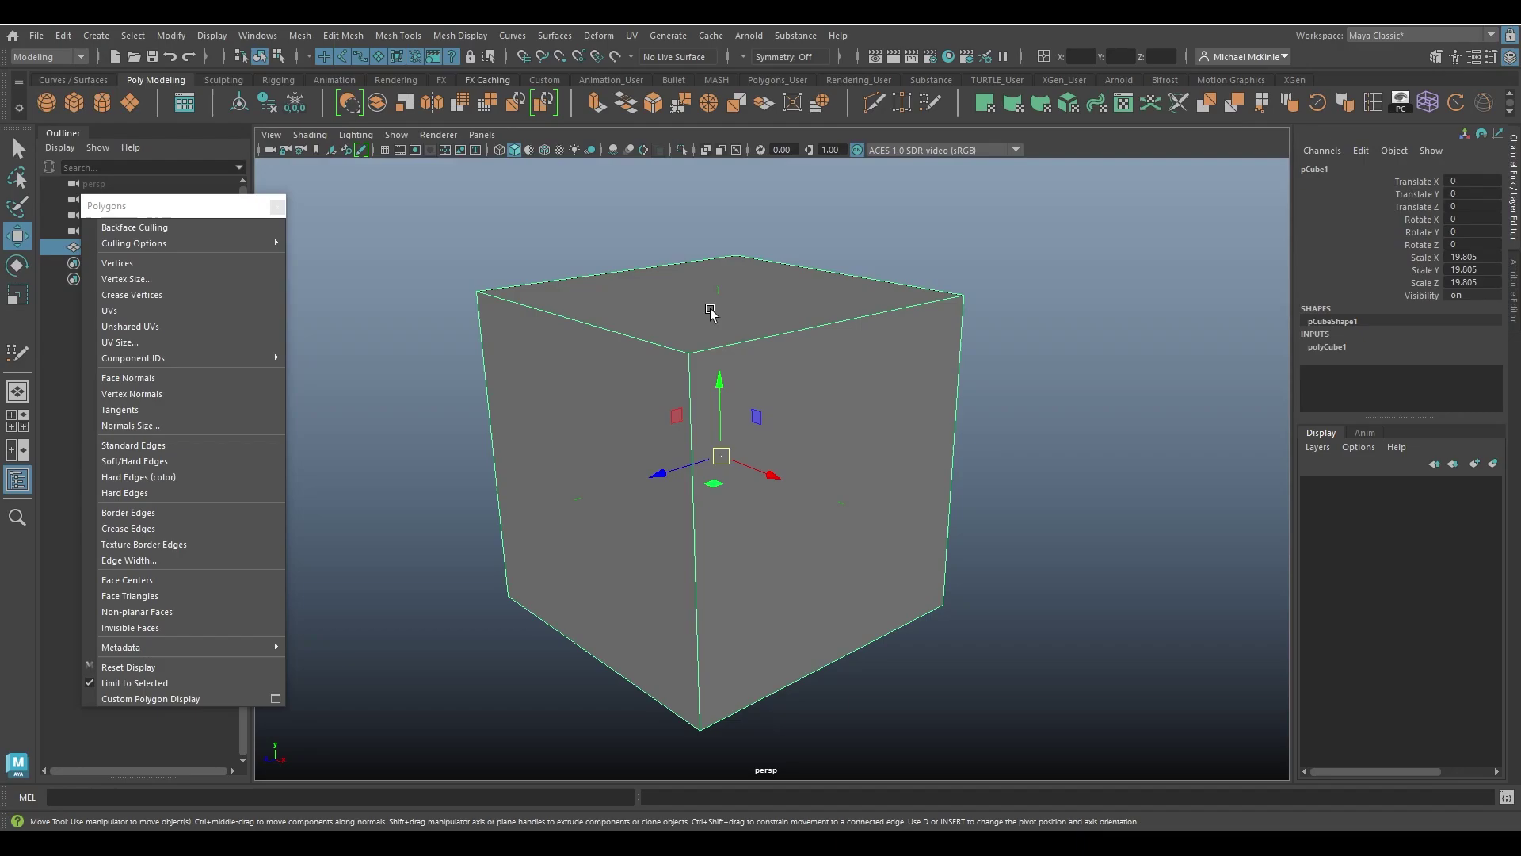
click(131, 425)
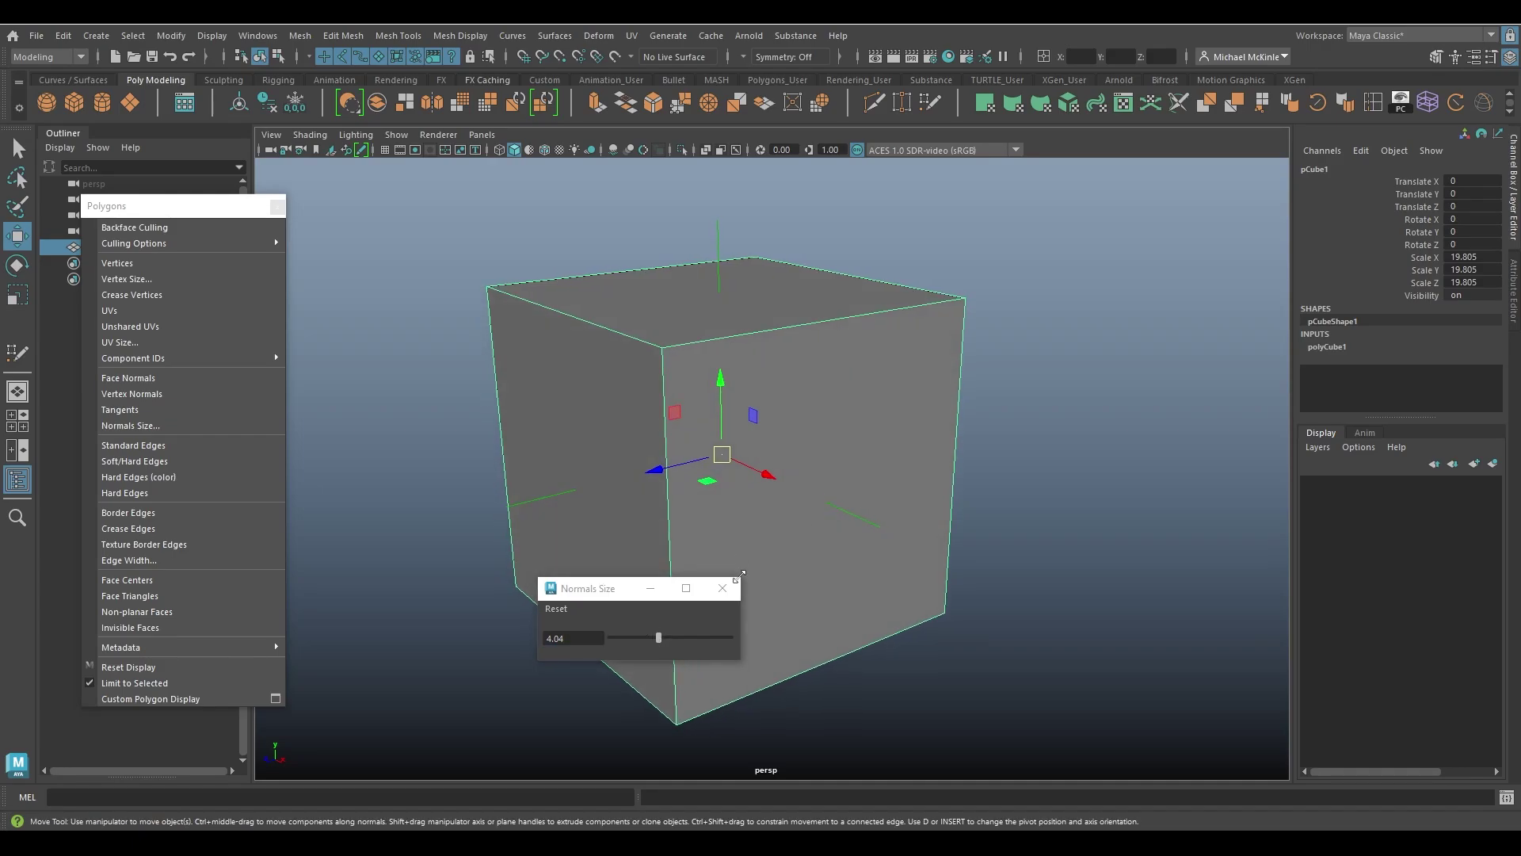
click(723, 588)
alt+drag(825, 554, 1006, 384)
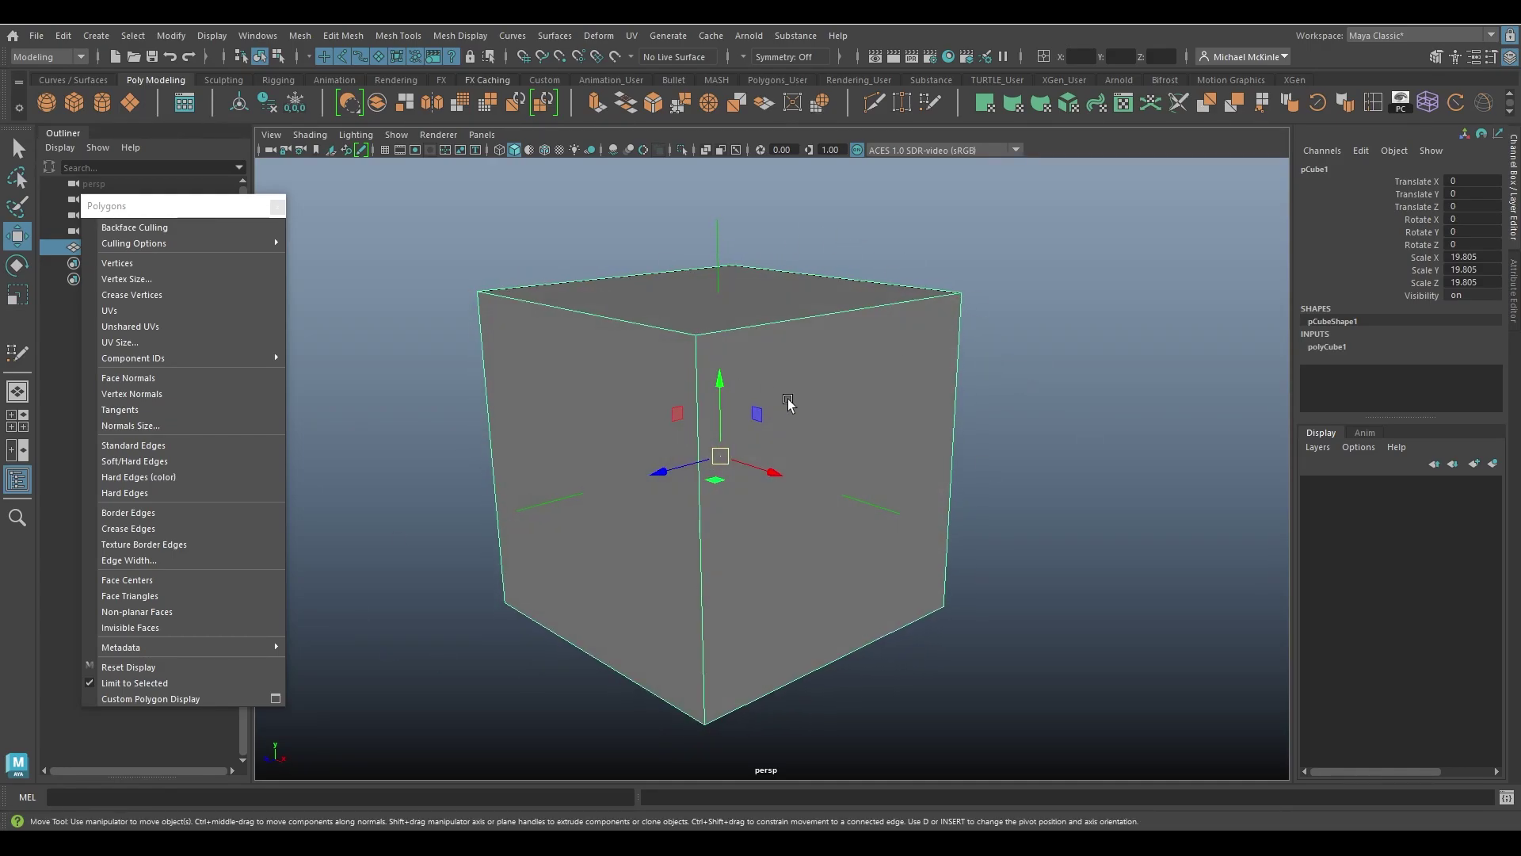
- Make the viewport background black and show the cube's vertex normals
key(alt+b)
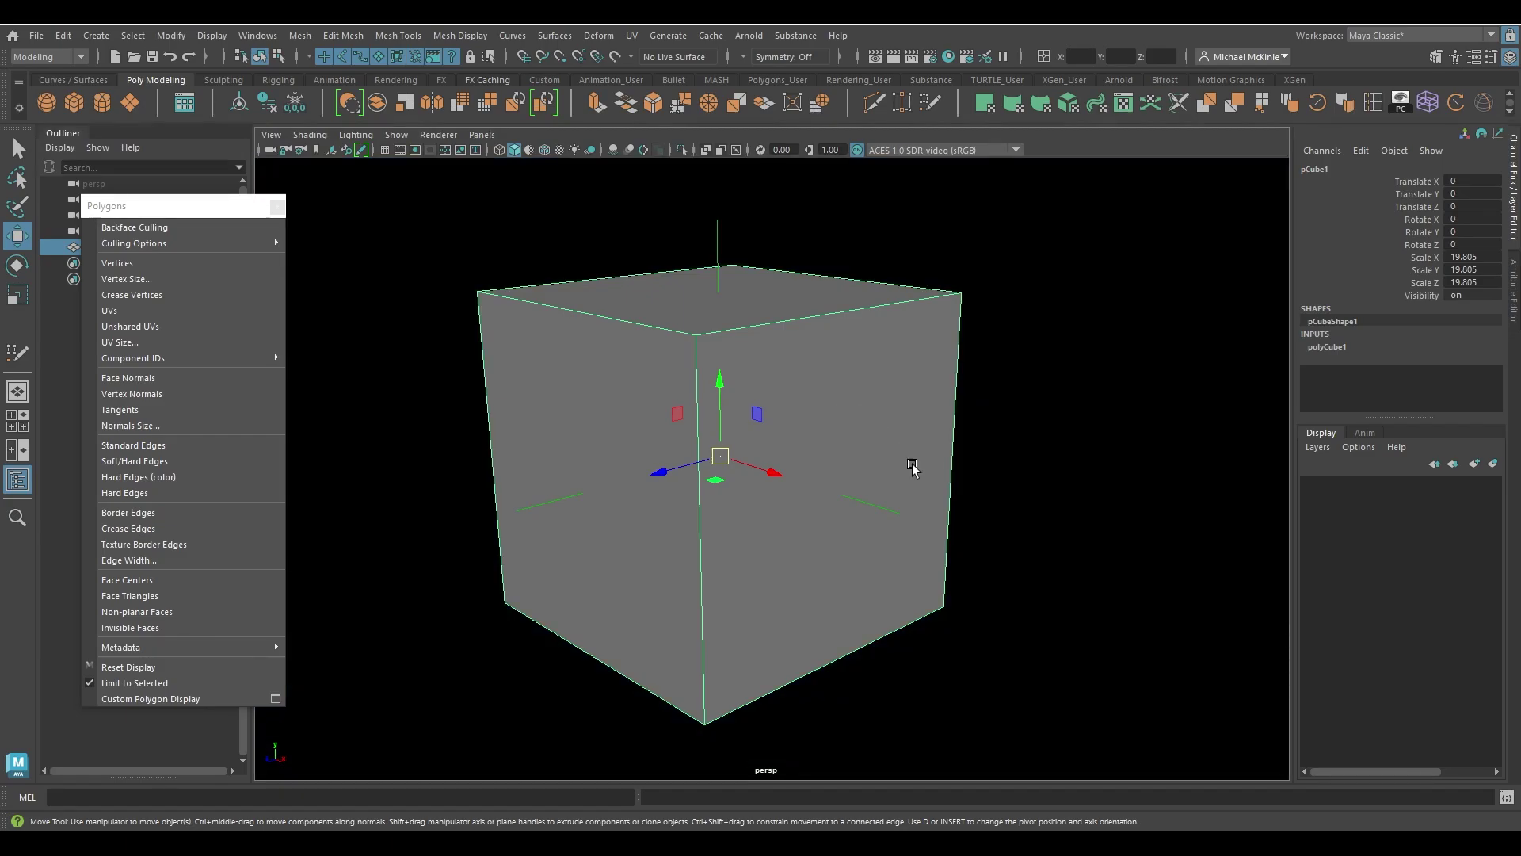
alt+drag(917, 470, 761, 281)
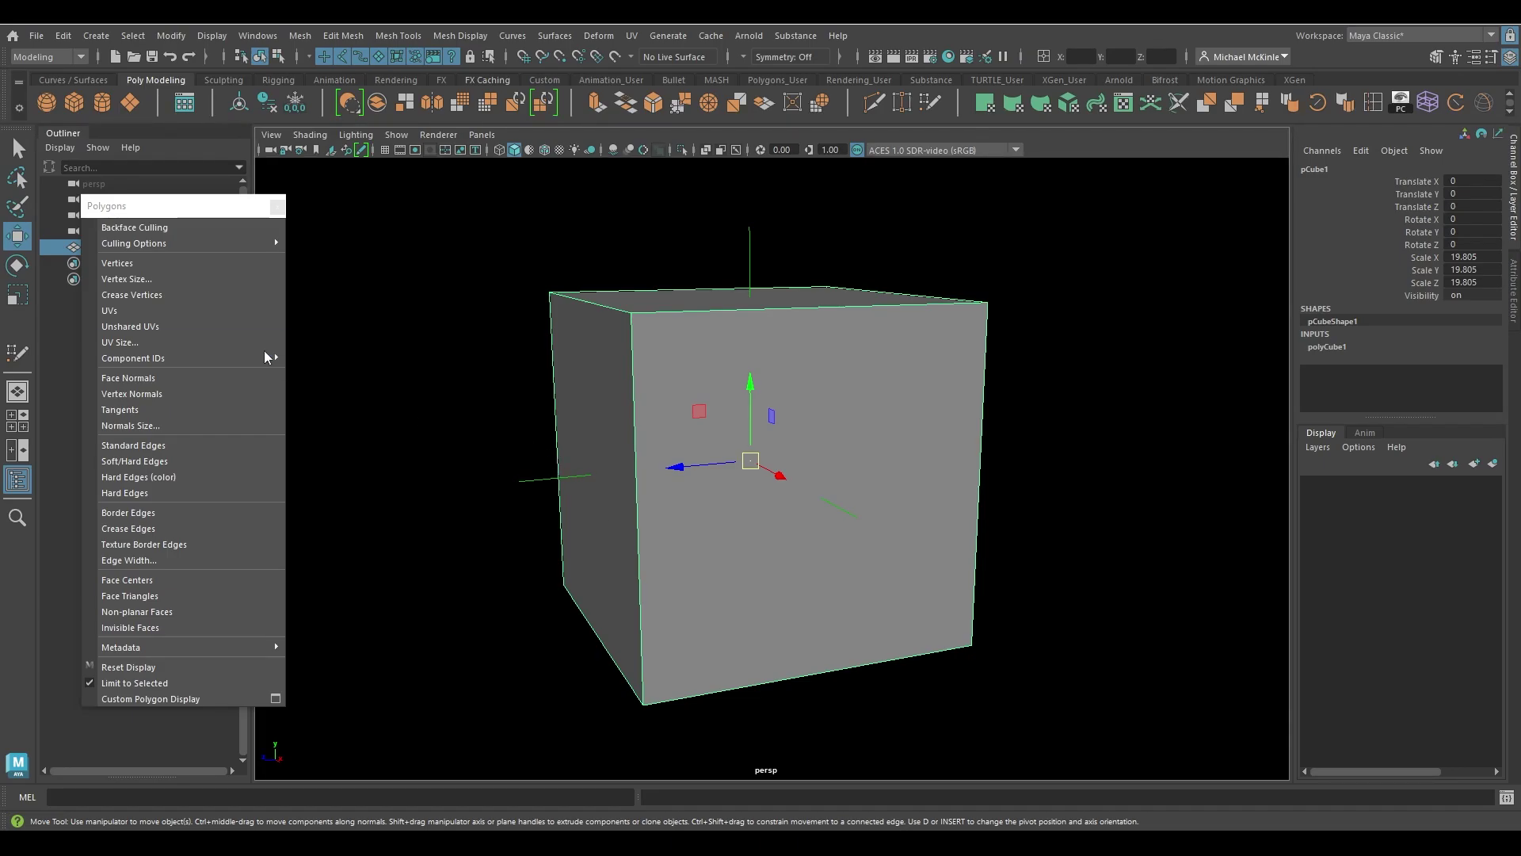
click(131, 393)
- Orbit and pan around the cube from several angles, then reselect it
alt+drag(870, 466, 900, 417)
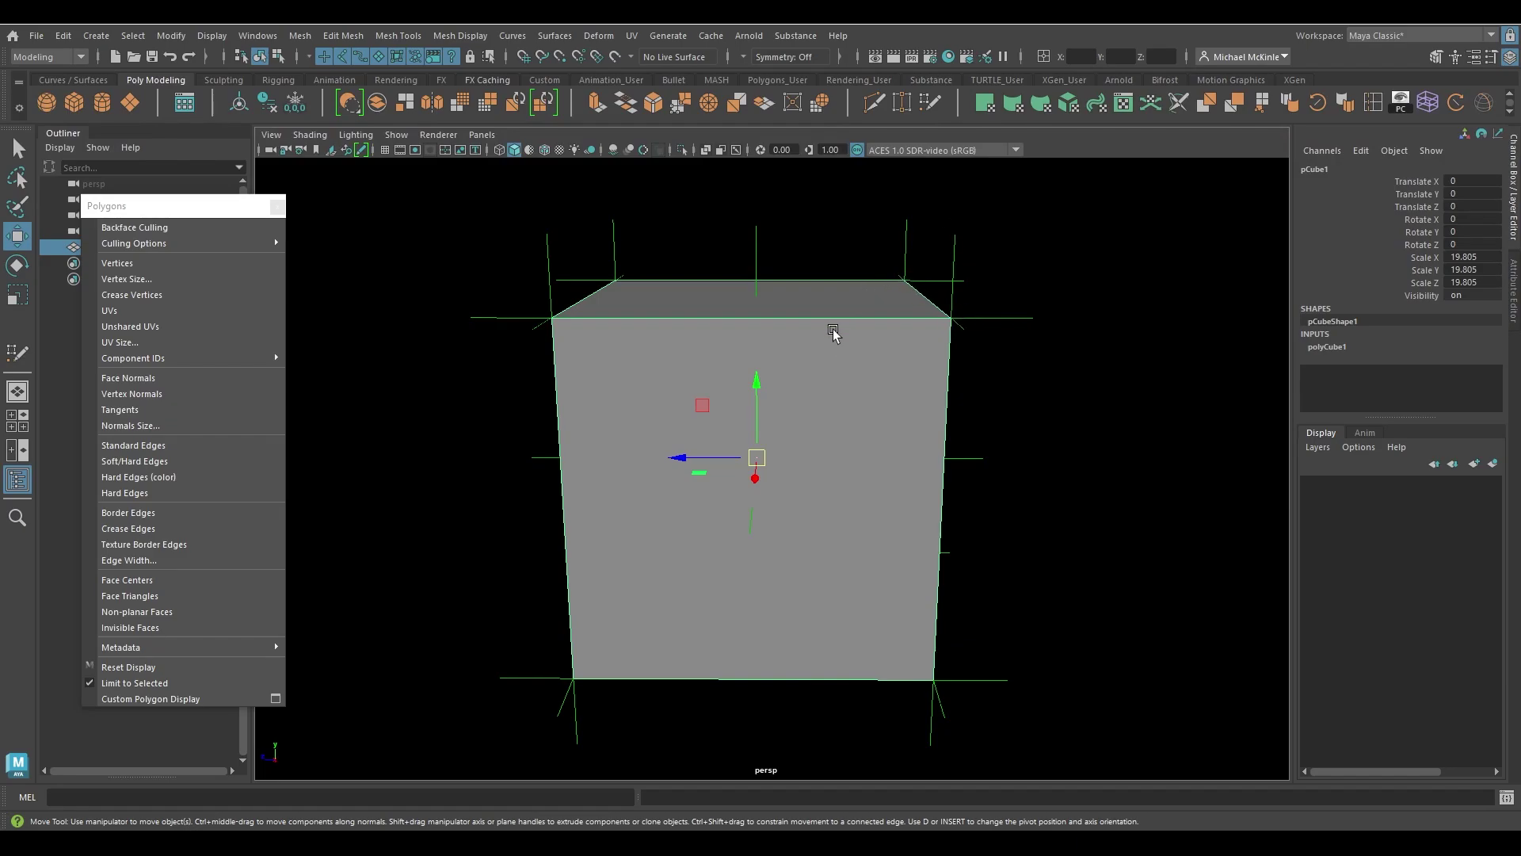
alt+drag(831, 336, 911, 353)
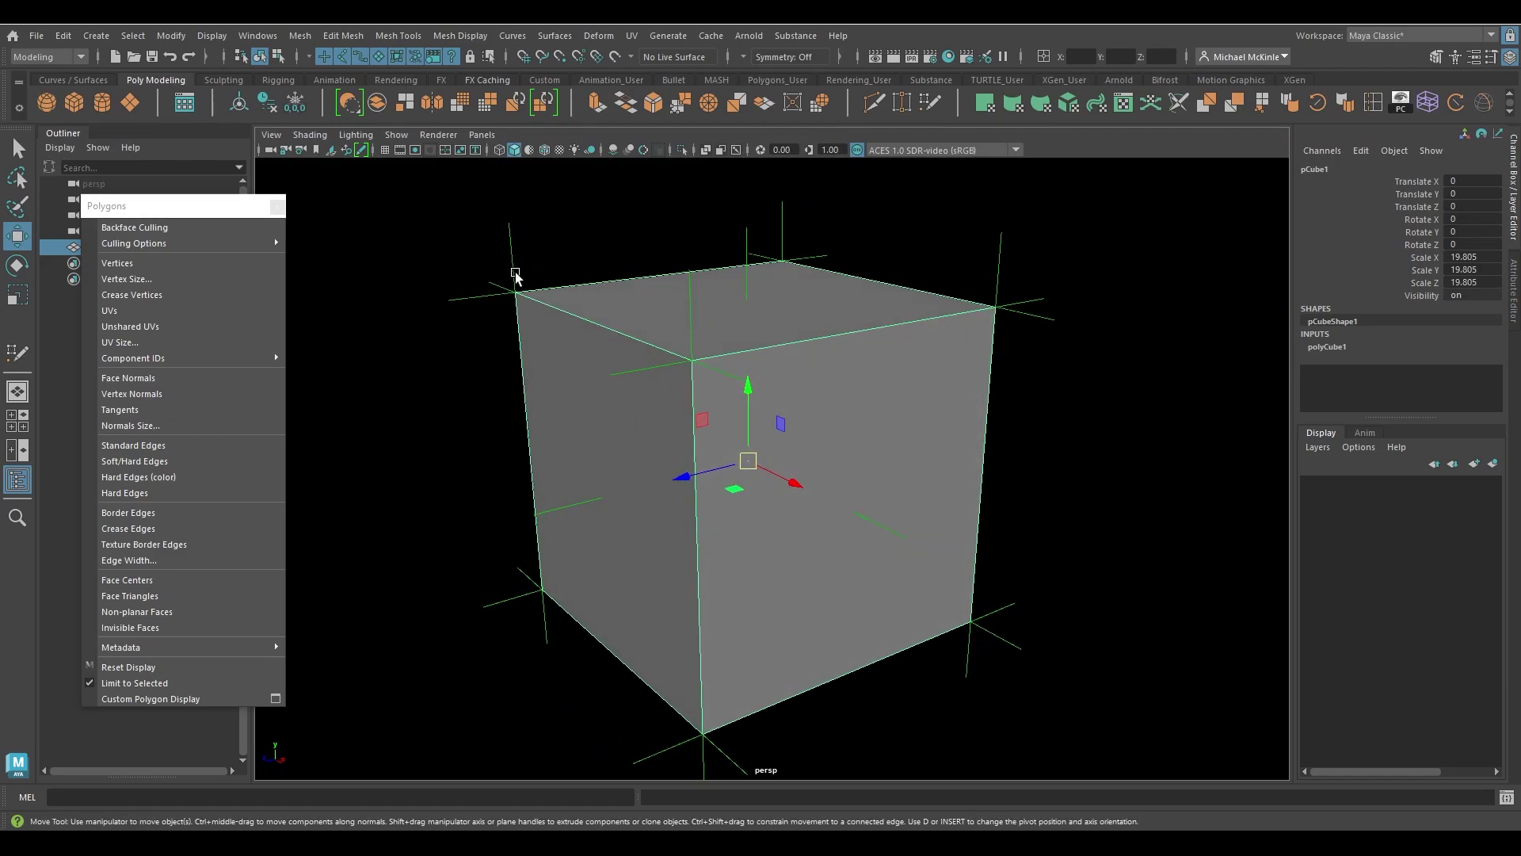
alt+drag(828, 448, 853, 442)
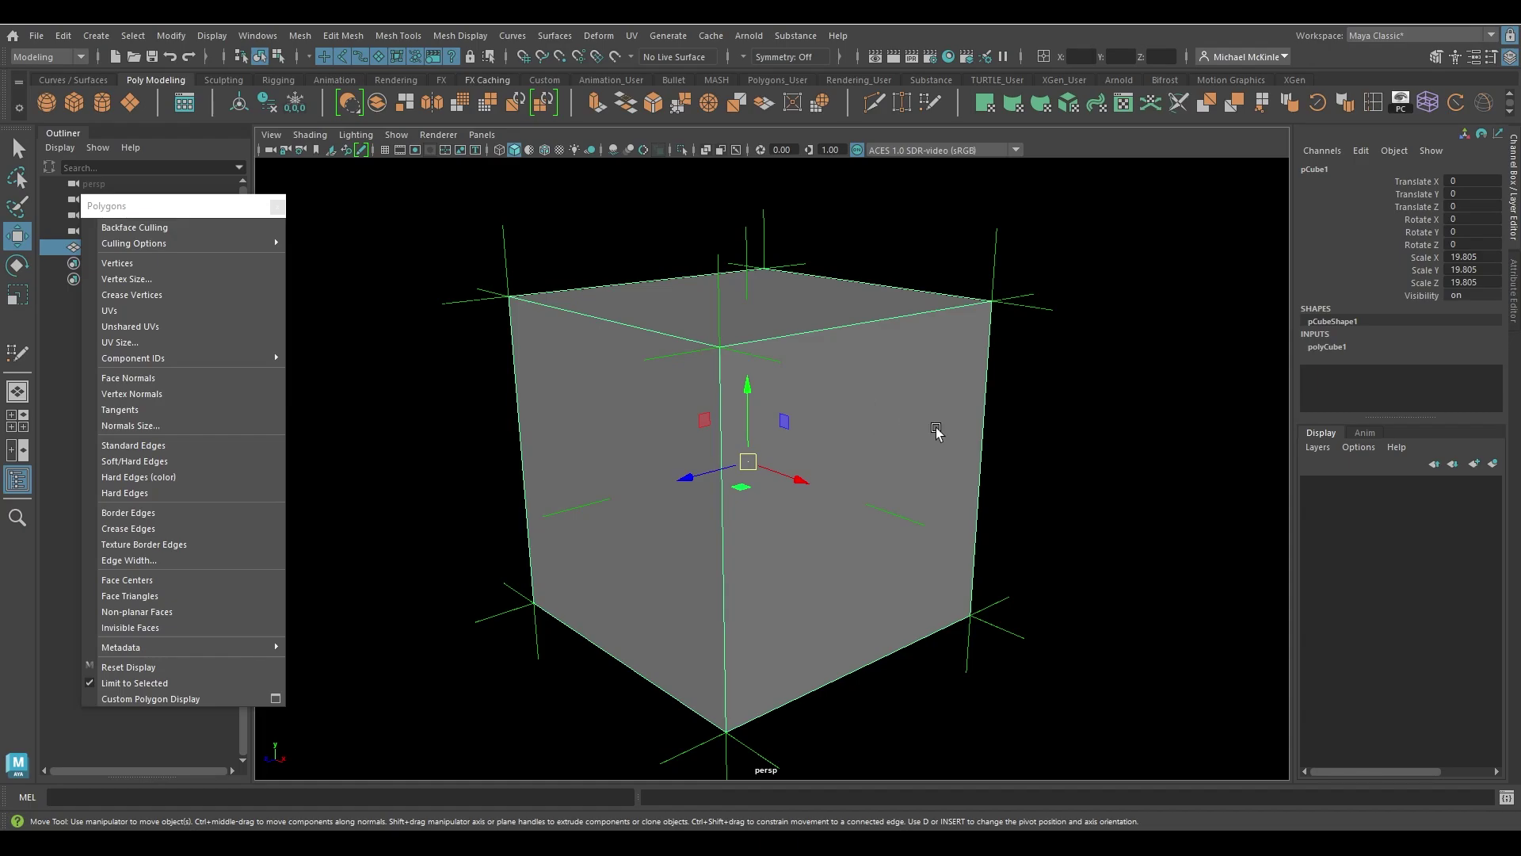
alt+drag(936, 430, 830, 438)
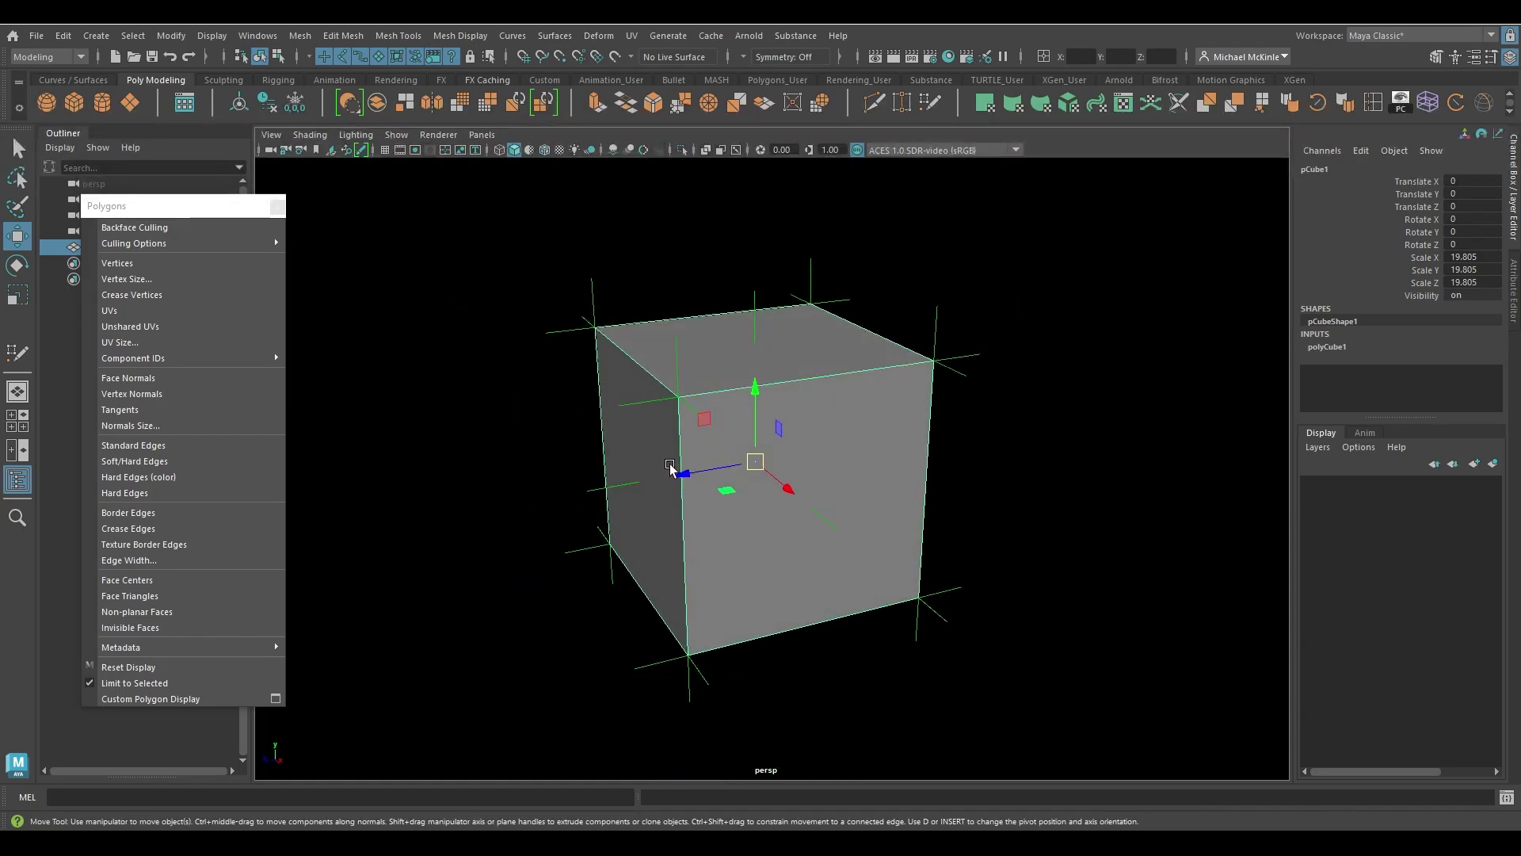
alt+middle_drag(724, 486, 493, 424)
click(707, 408)
click(551, 403)
click(856, 411)
alt+drag(856, 411, 798, 431)
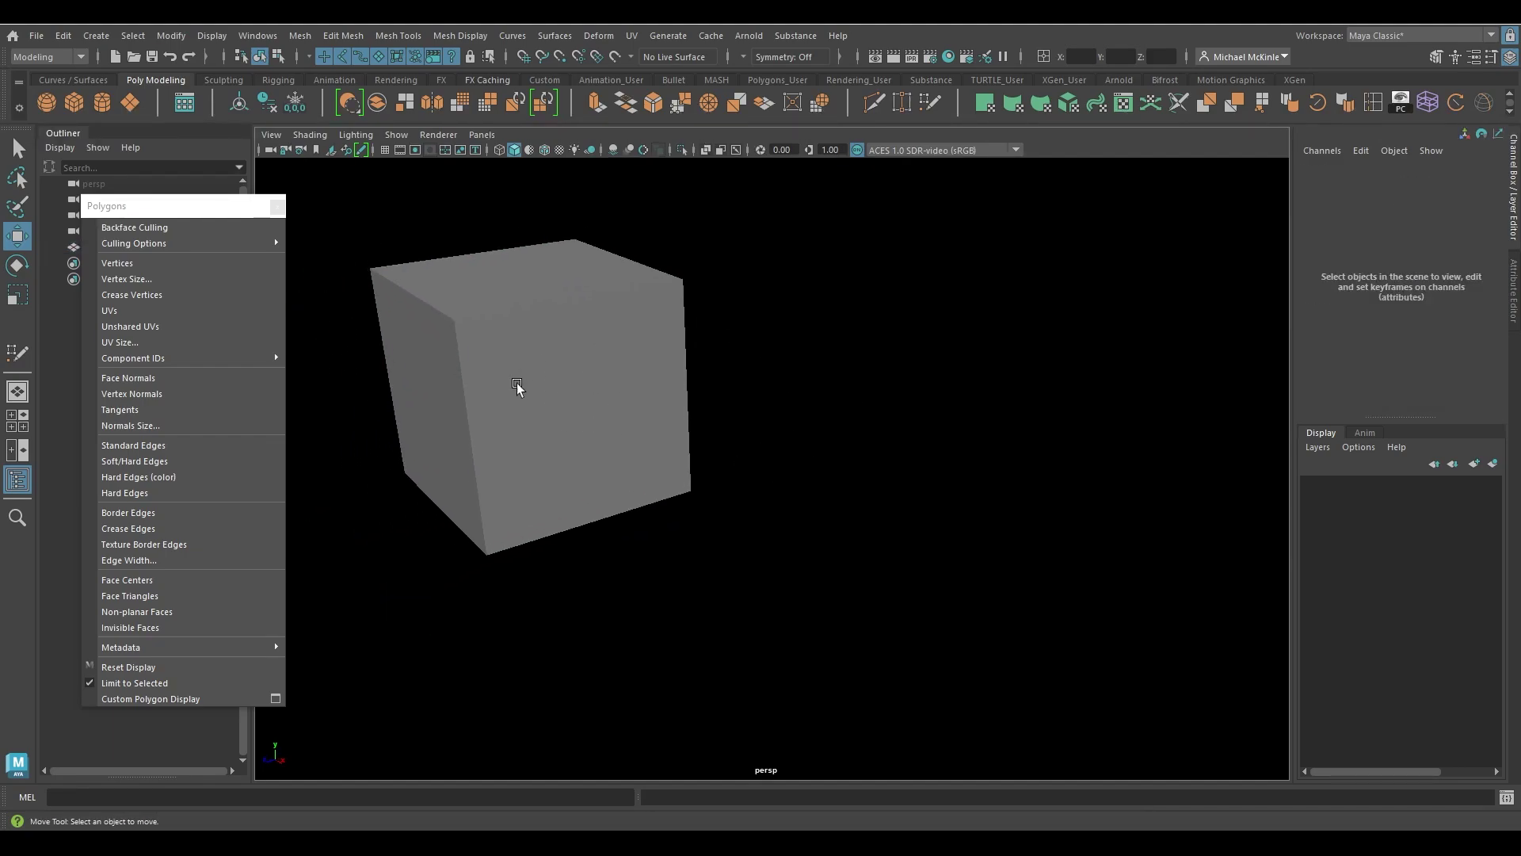
click(668, 435)
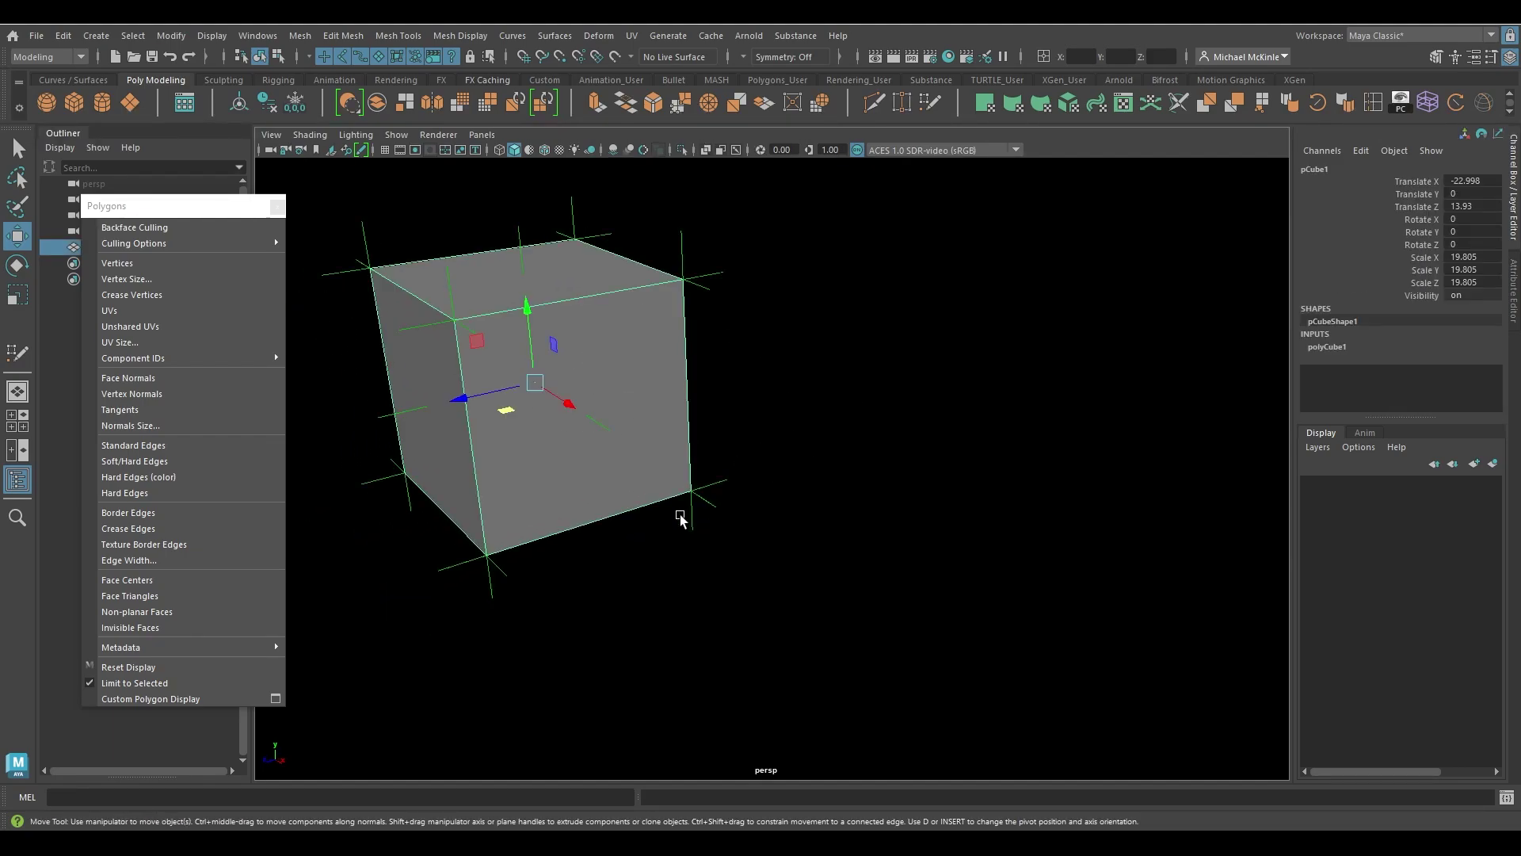
- Create a polygon sphere scaled to 9.962 and move it beside the cube
click(46, 101)
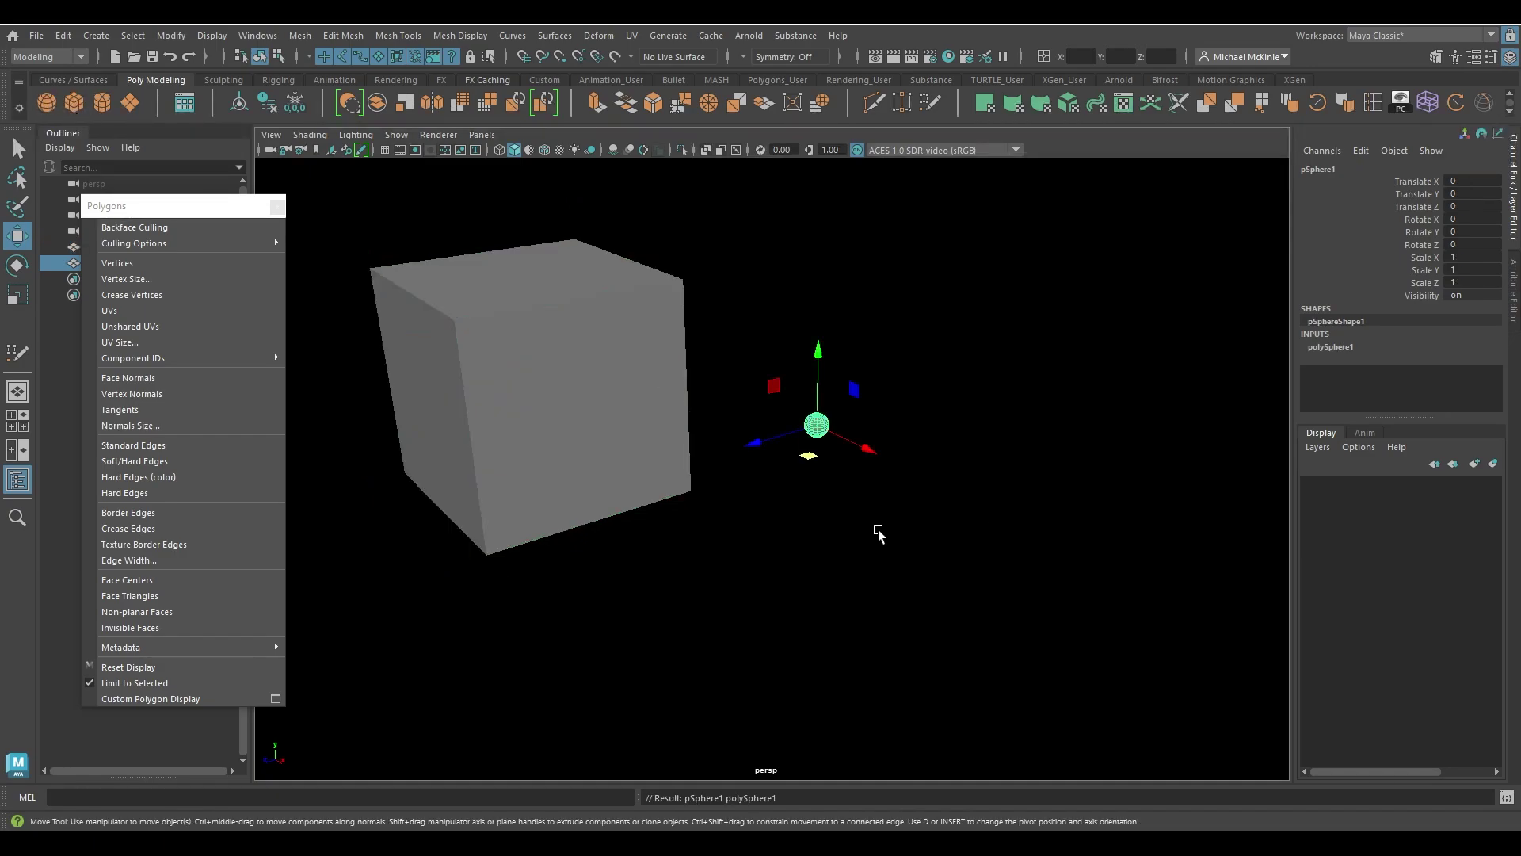
key(r)
drag(821, 429, 1015, 485)
key(w)
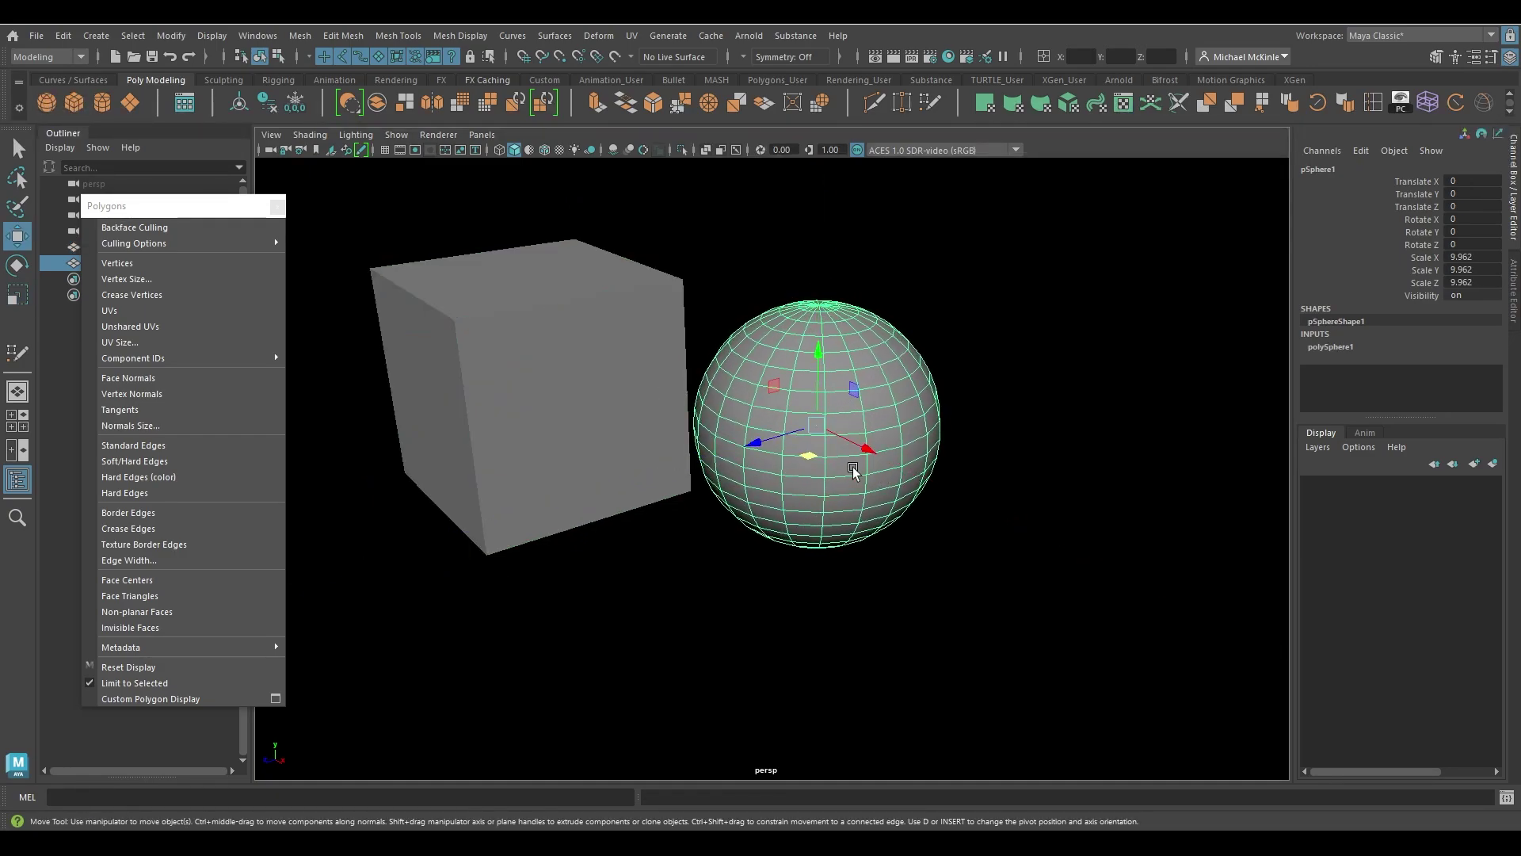
drag(809, 467, 912, 519)
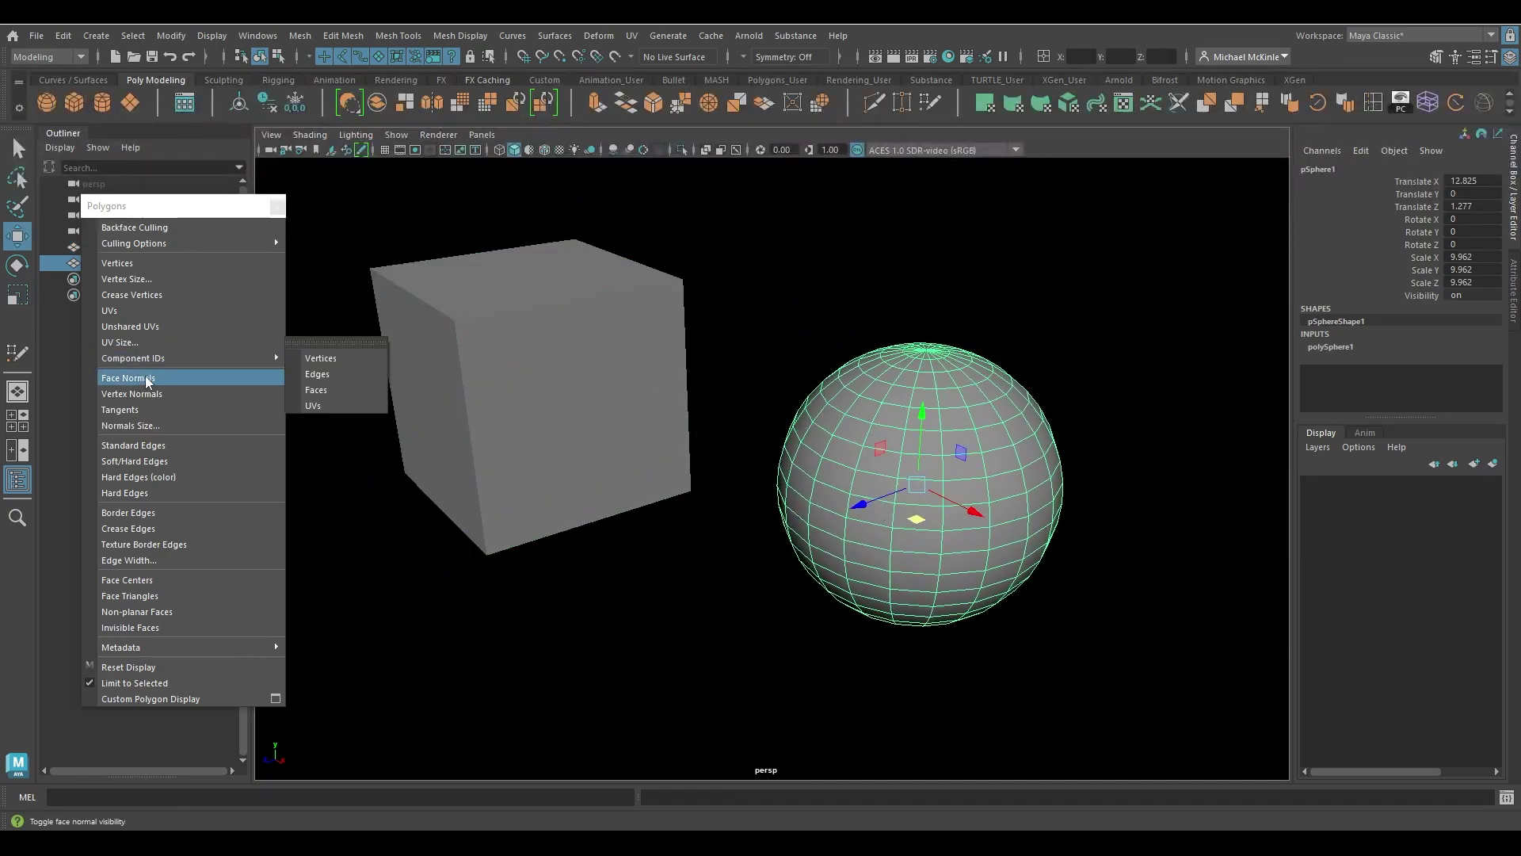
- Show the sphere's face normals and lengthen them to size 2.77
click(158, 395)
alt+drag(778, 463, 800, 452)
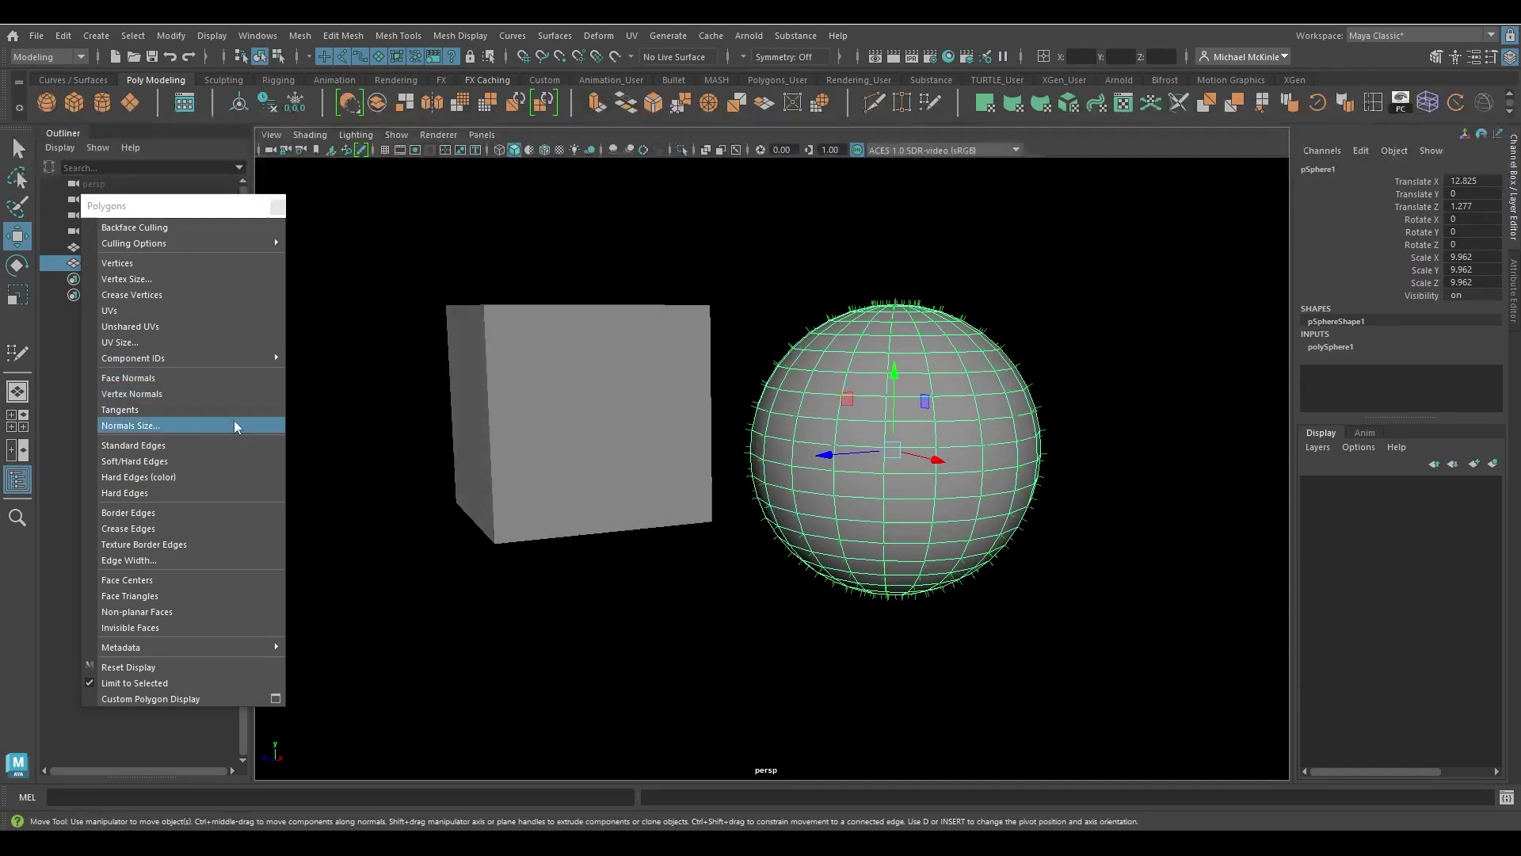
click(149, 426)
drag(639, 636, 644, 634)
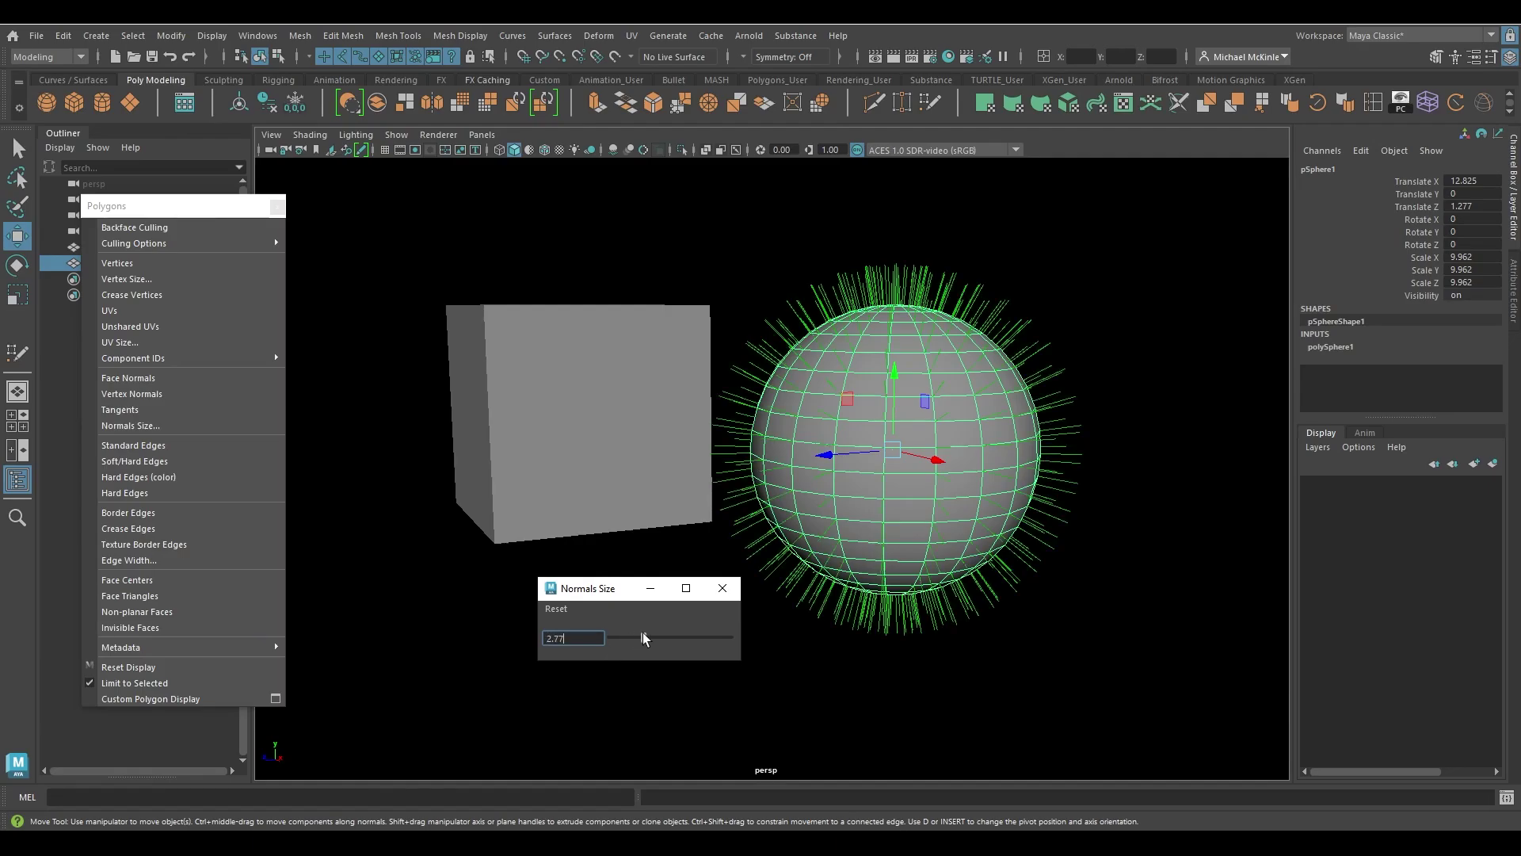
click(740, 589)
alt+drag(714, 554, 792, 492)
scroll(793, 491, up, 5)
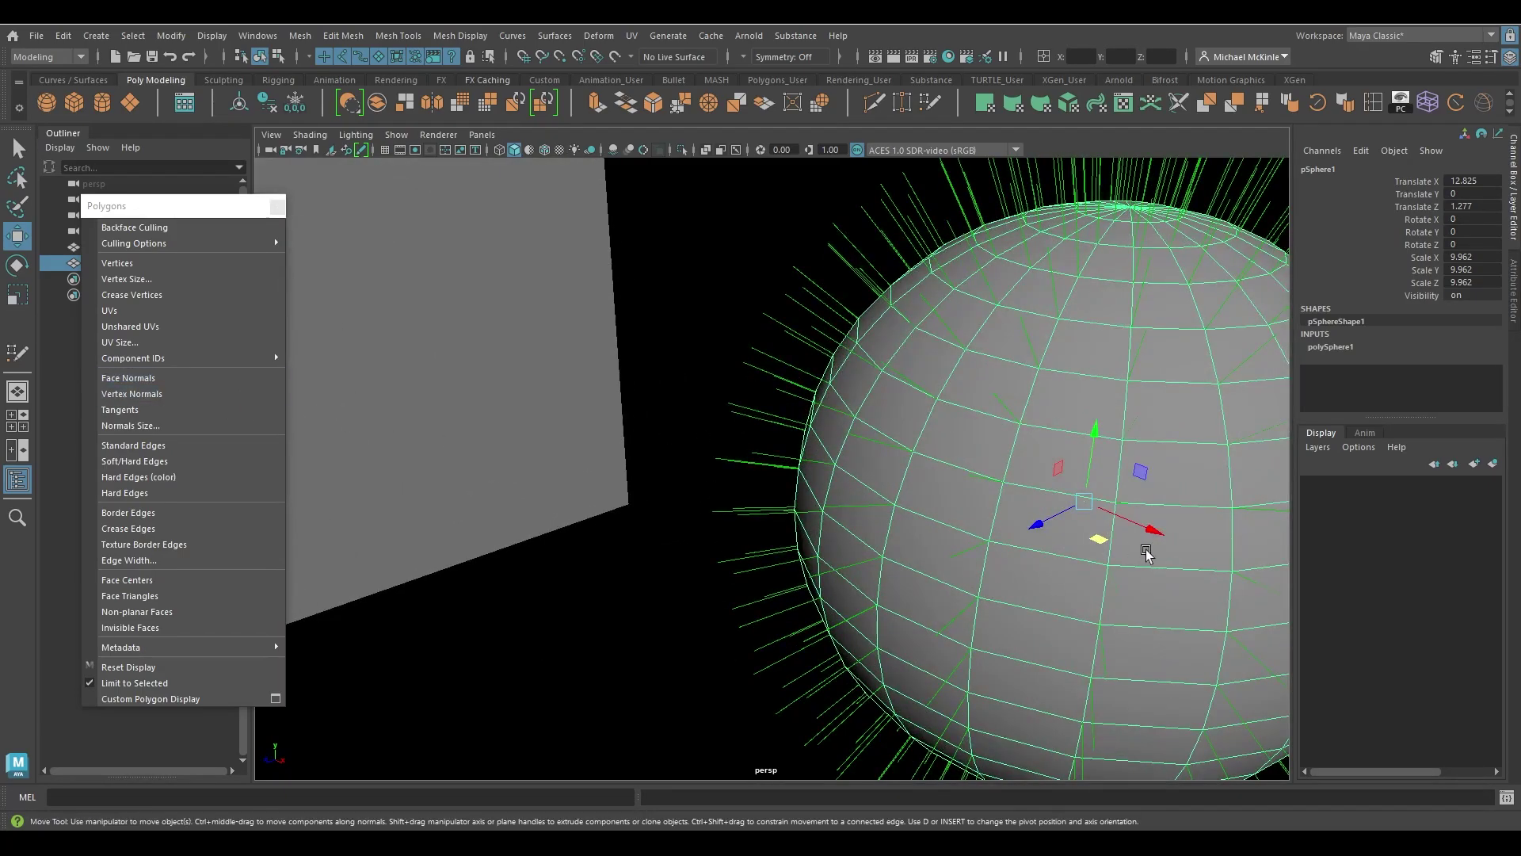
scroll(1149, 555, down, 3)
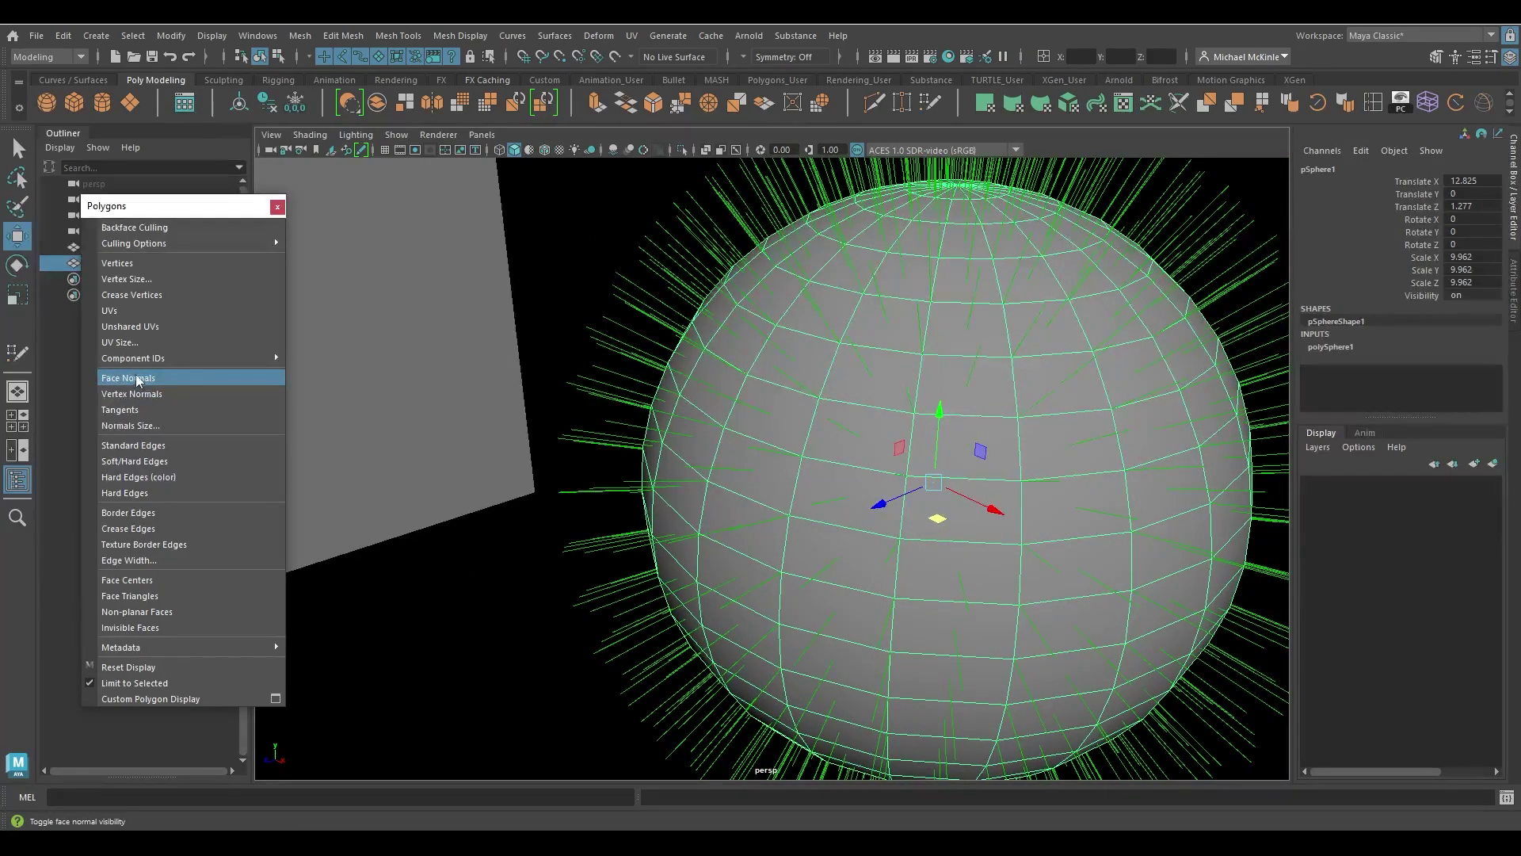
- Orbit around the sphere and toggle its face normals off and back on
alt+drag(602, 380, 697, 404)
alt+drag(544, 418, 700, 402)
scroll(700, 401, up, 5)
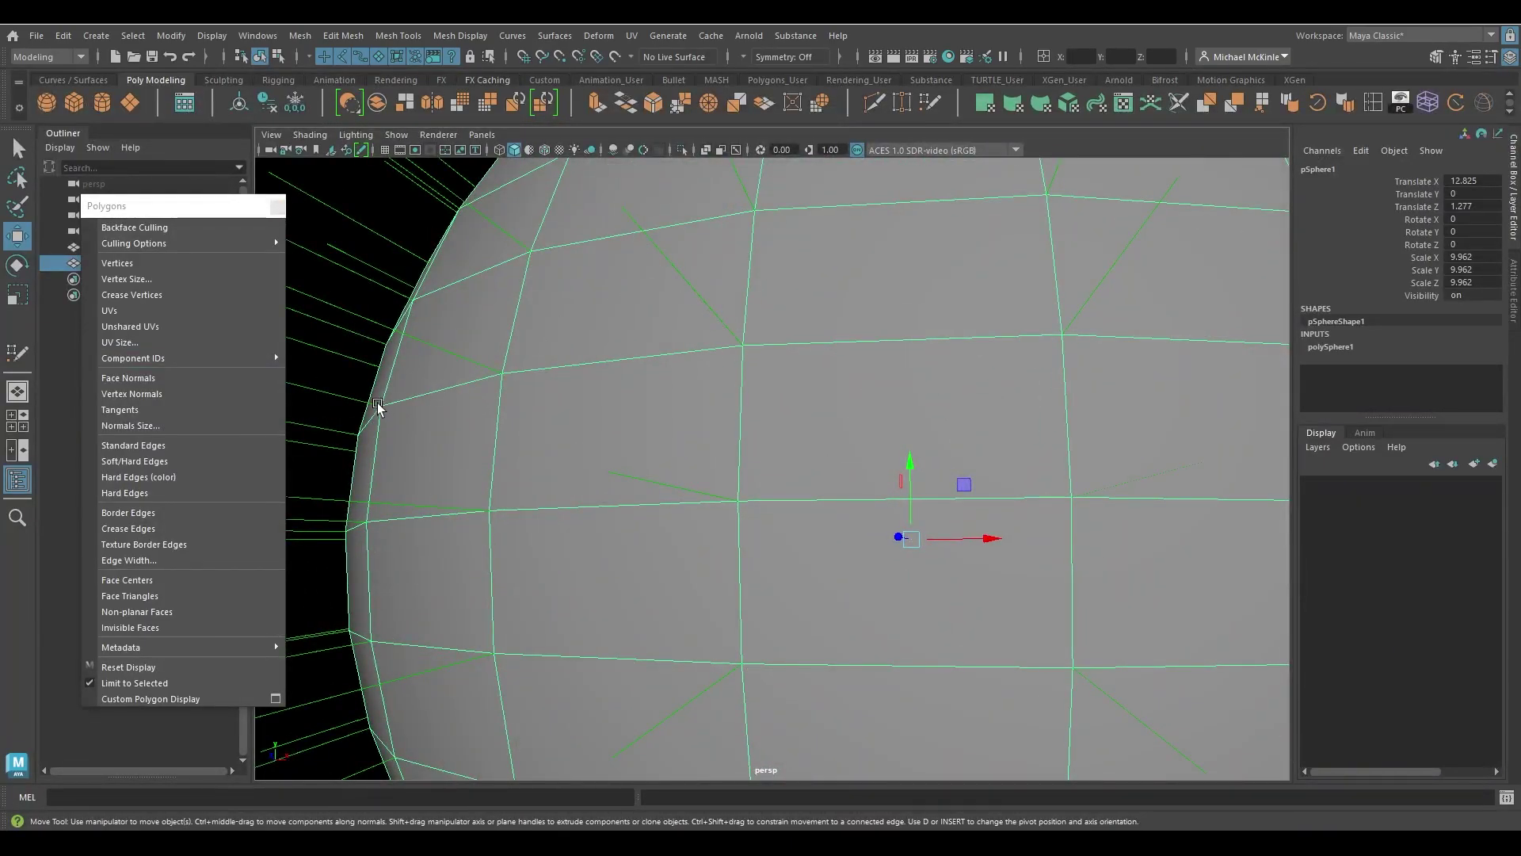
alt+drag(376, 404, 492, 438)
click(128, 379)
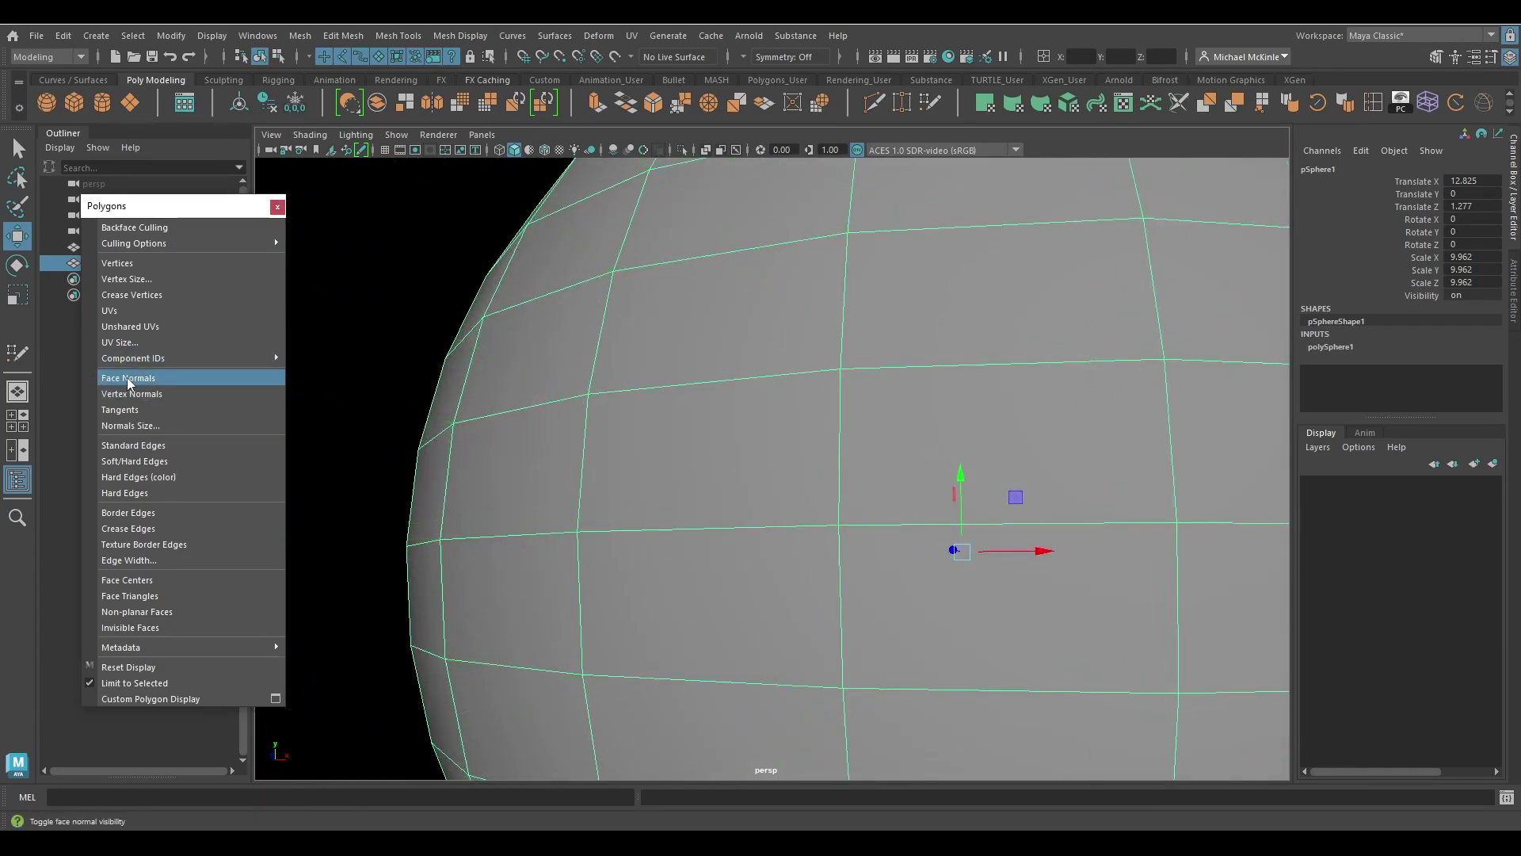
click(128, 379)
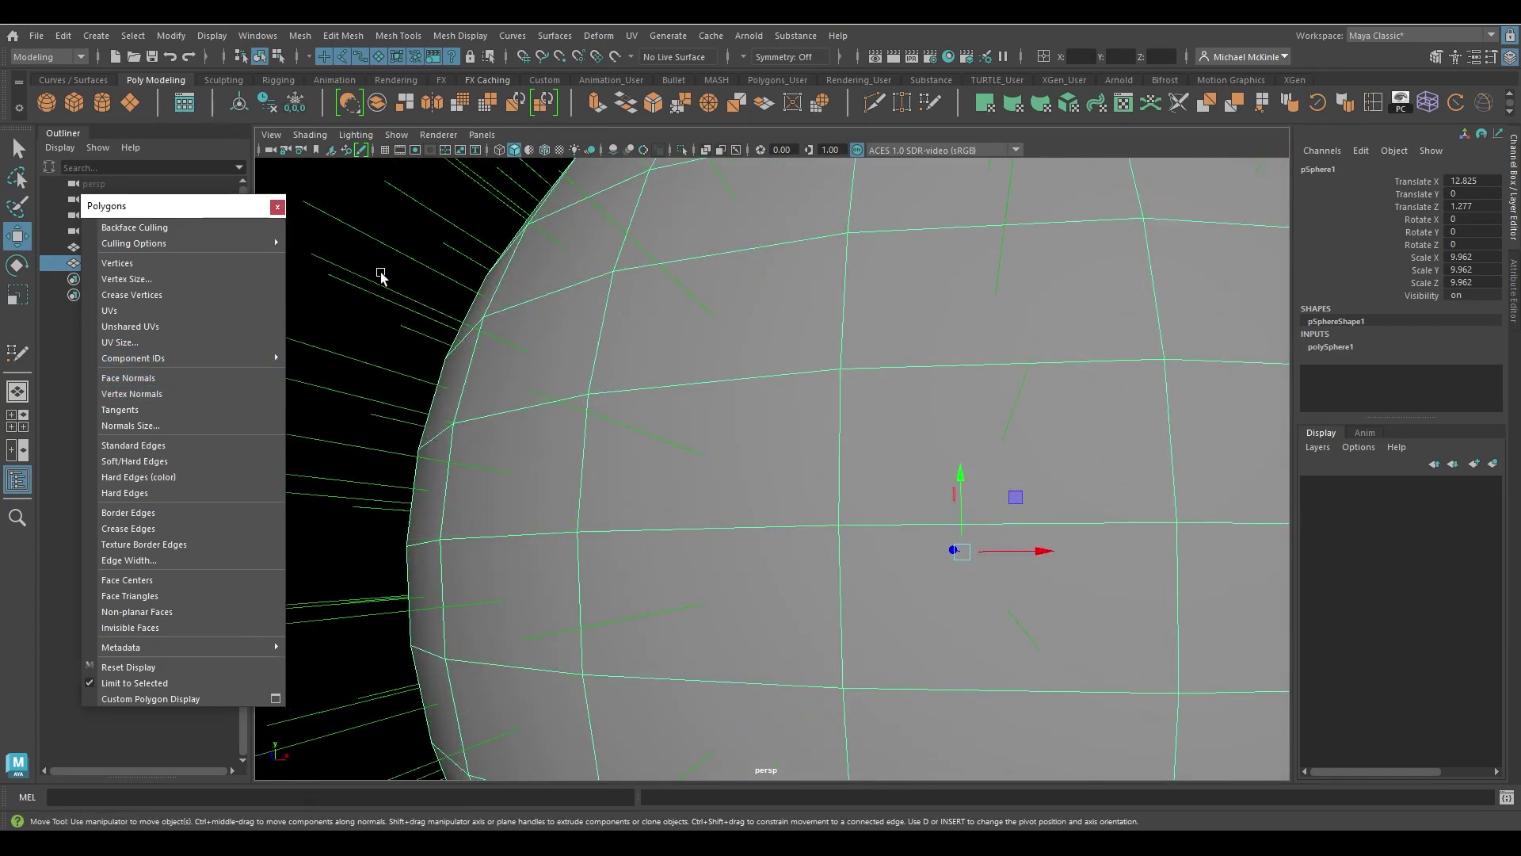
scroll(805, 414, down, 8)
- Reselect the sphere and apply Soften Edge from Mesh Display
click(546, 351)
alt+drag(546, 351, 774, 408)
click(775, 408)
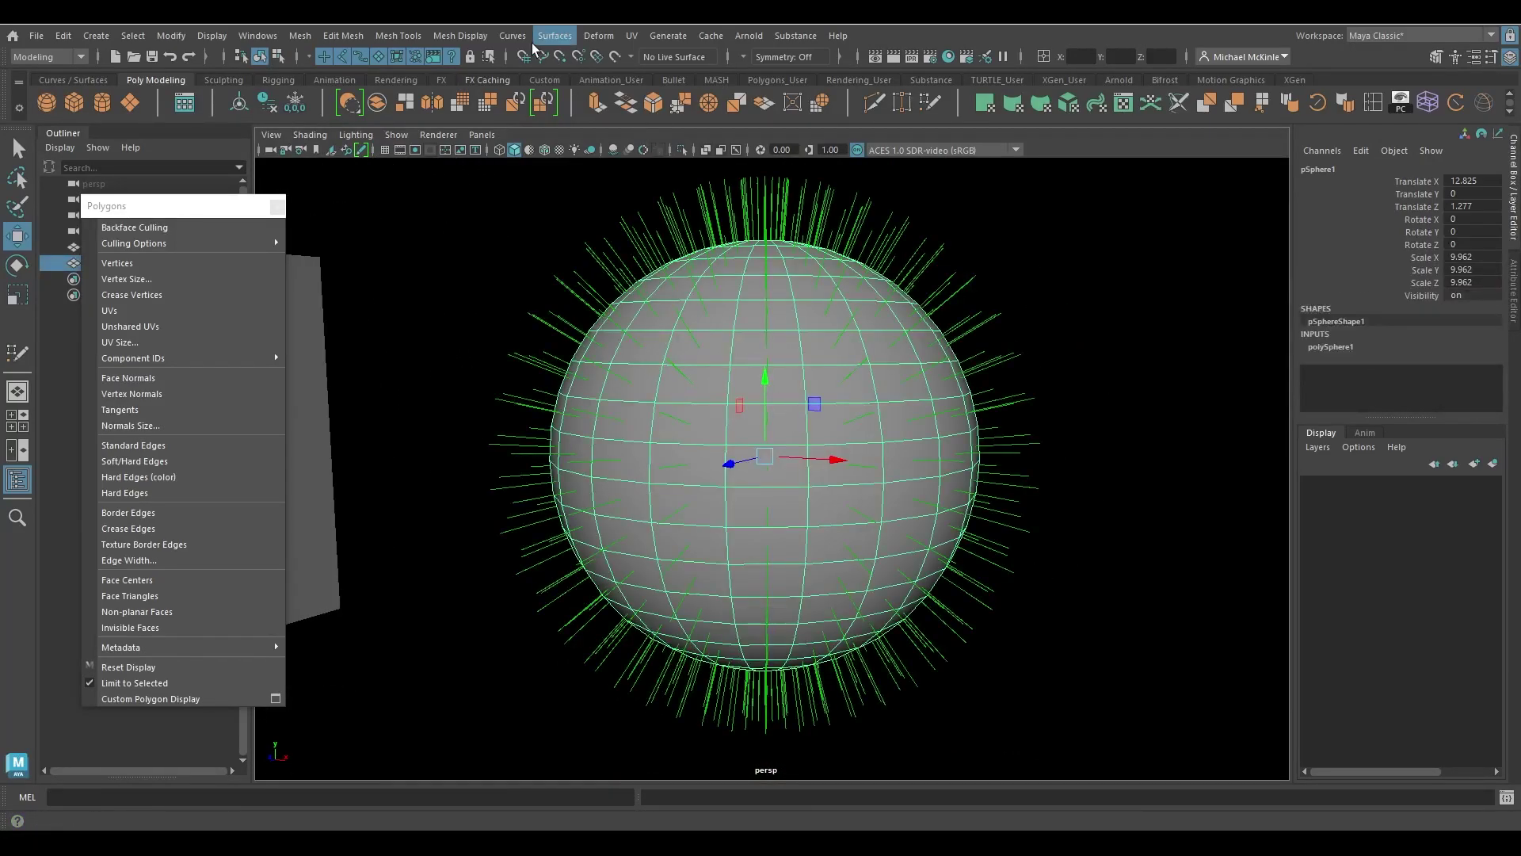
click(461, 34)
click(487, 172)
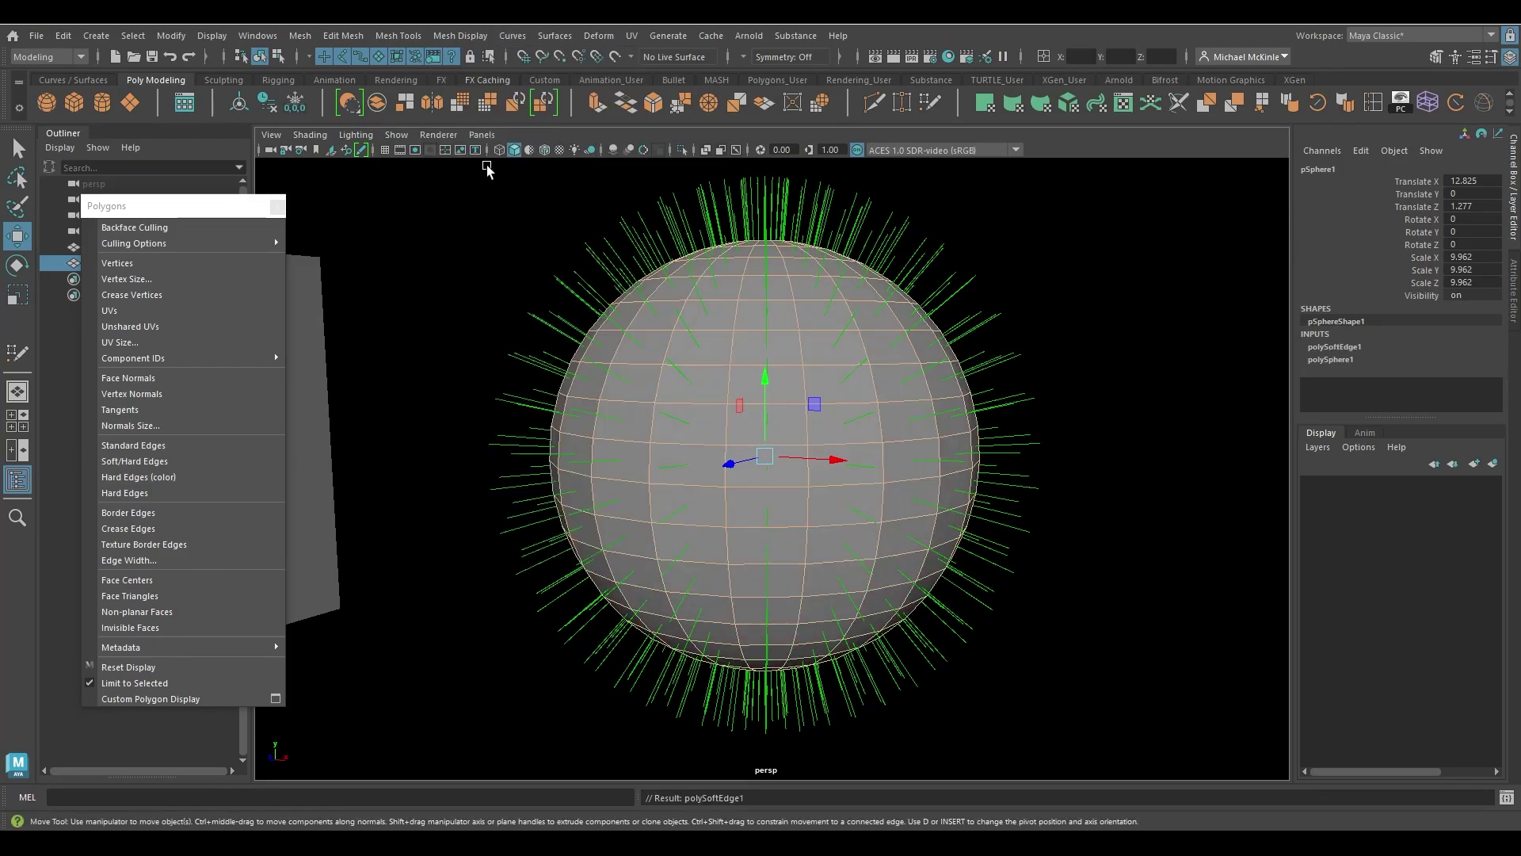
- Swap the sphere's face normals for vertex normals and reselect it
click(140, 378)
click(144, 393)
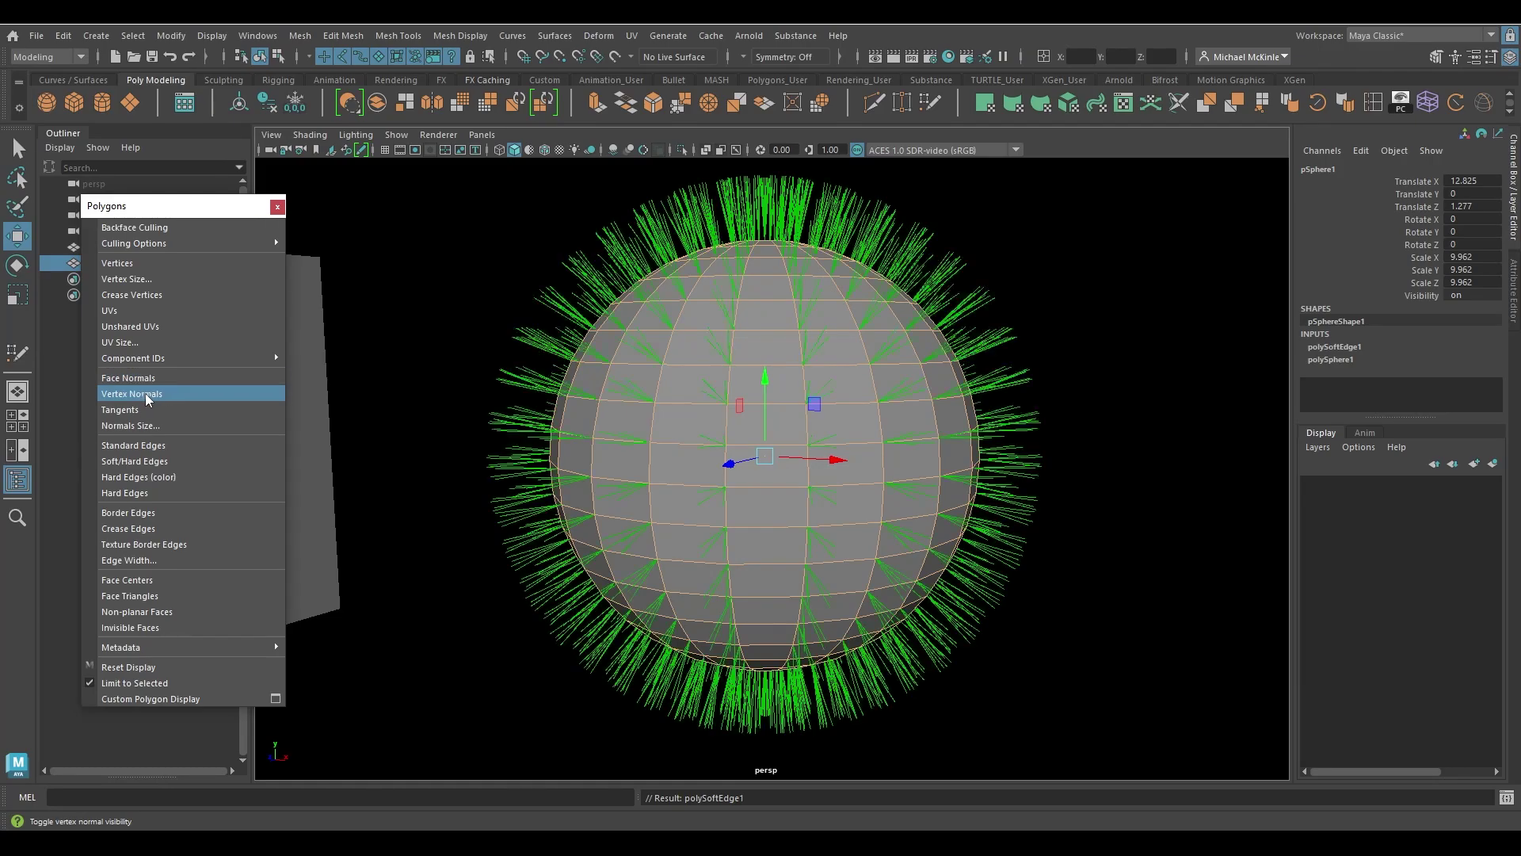
scroll(825, 533, up, 5)
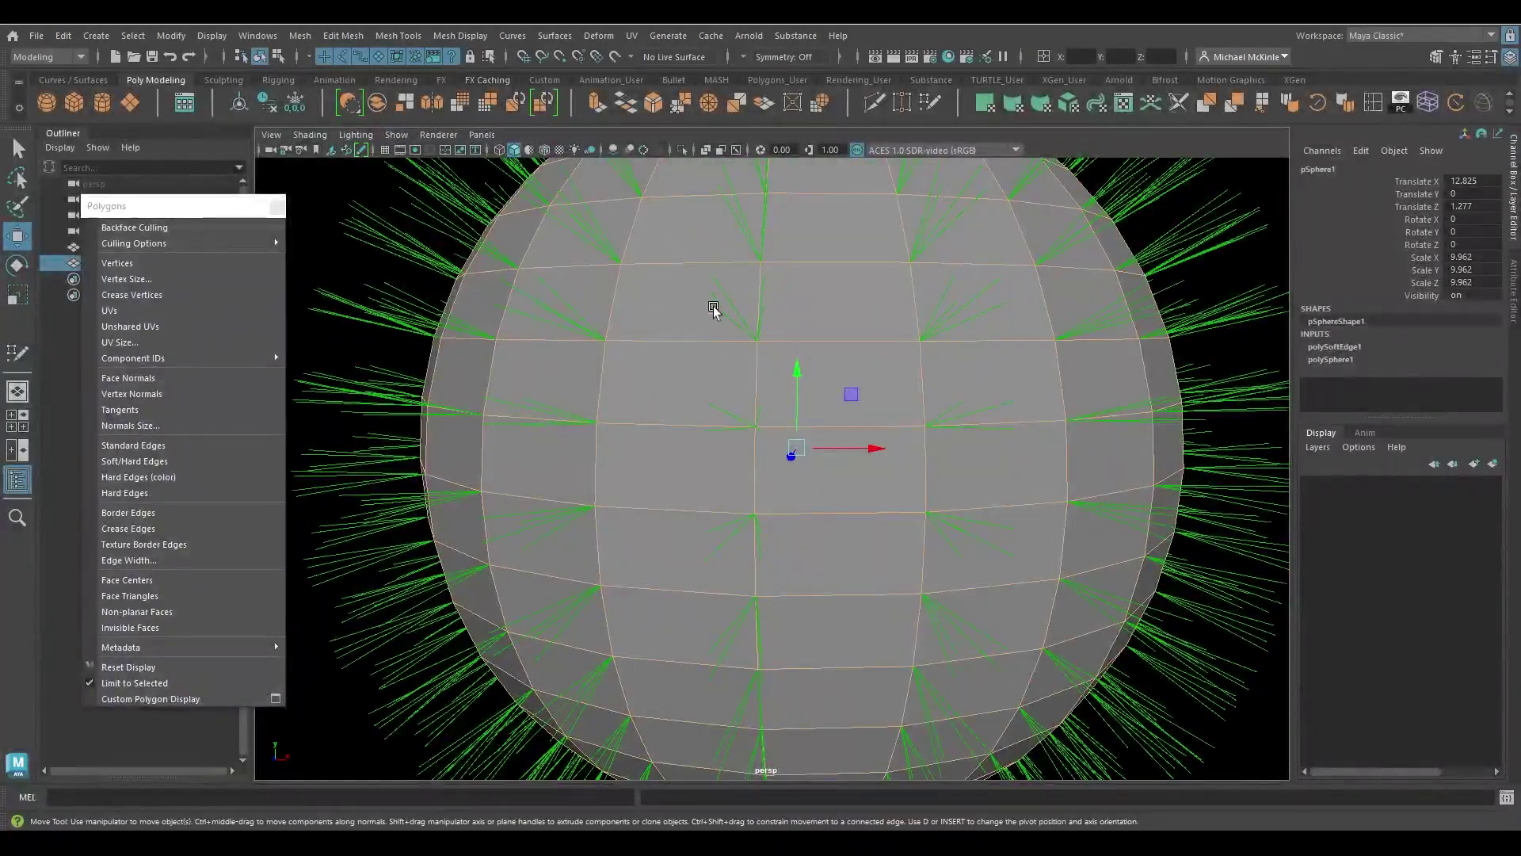
key(Left)
key(f)
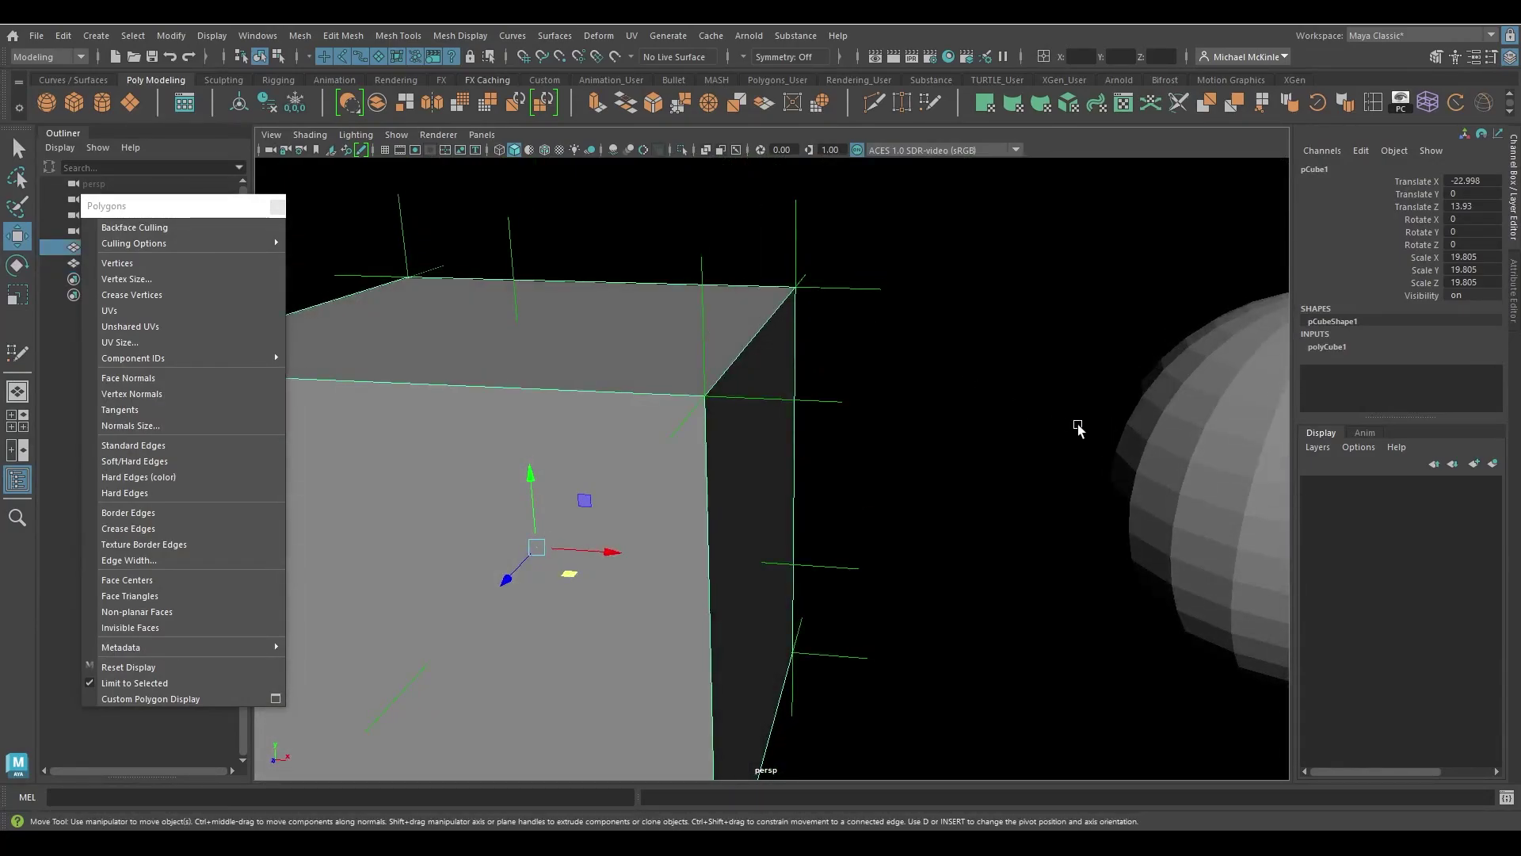
alt+drag(1080, 429, 825, 445)
click(825, 444)
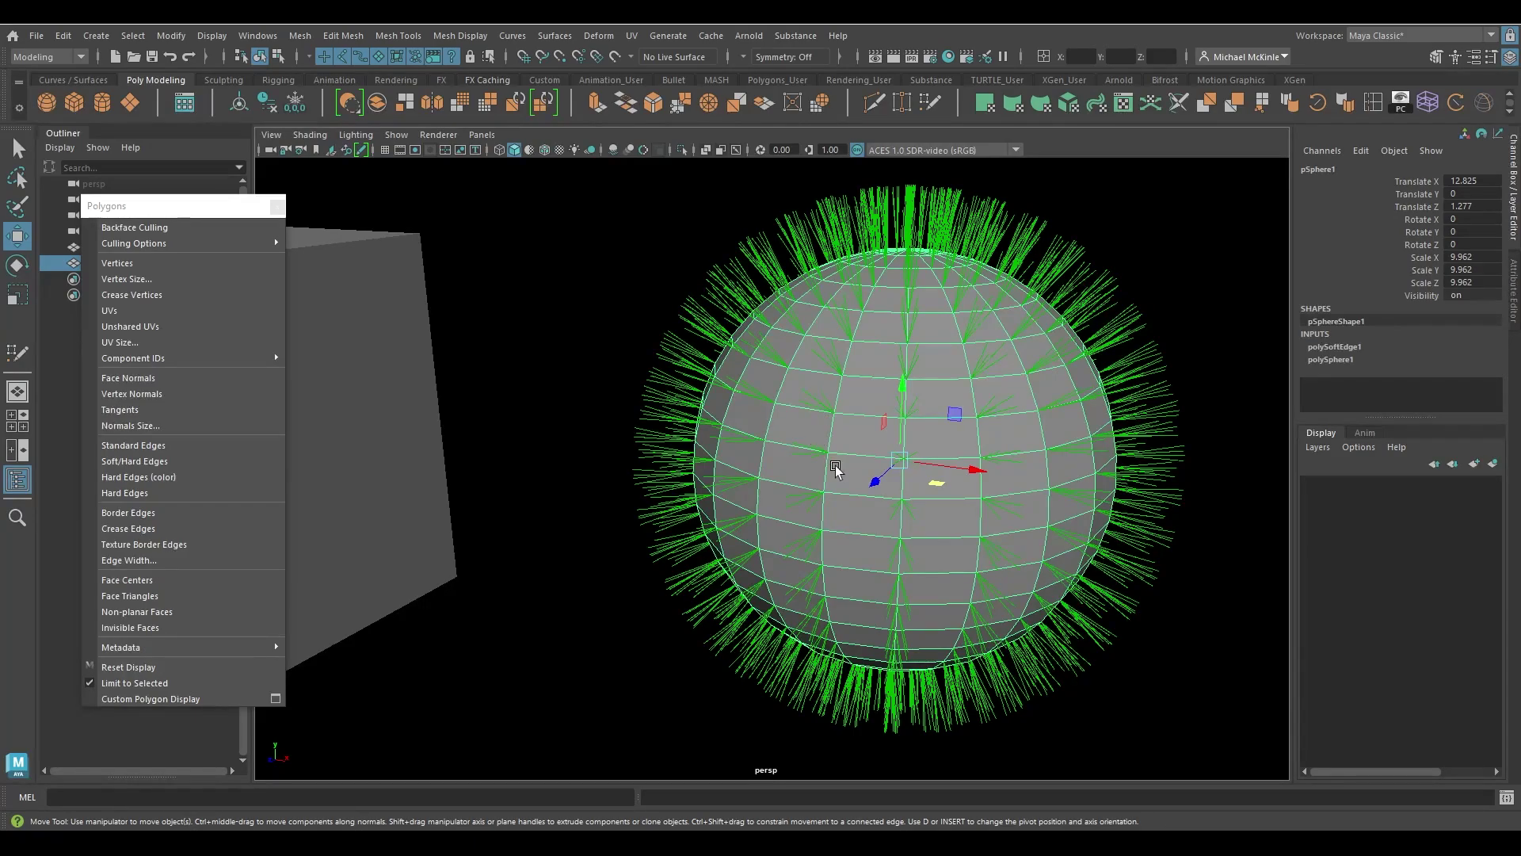
- Start a new empty scene without saving the current one
click(588, 497)
alt+drag(910, 549, 978, 533)
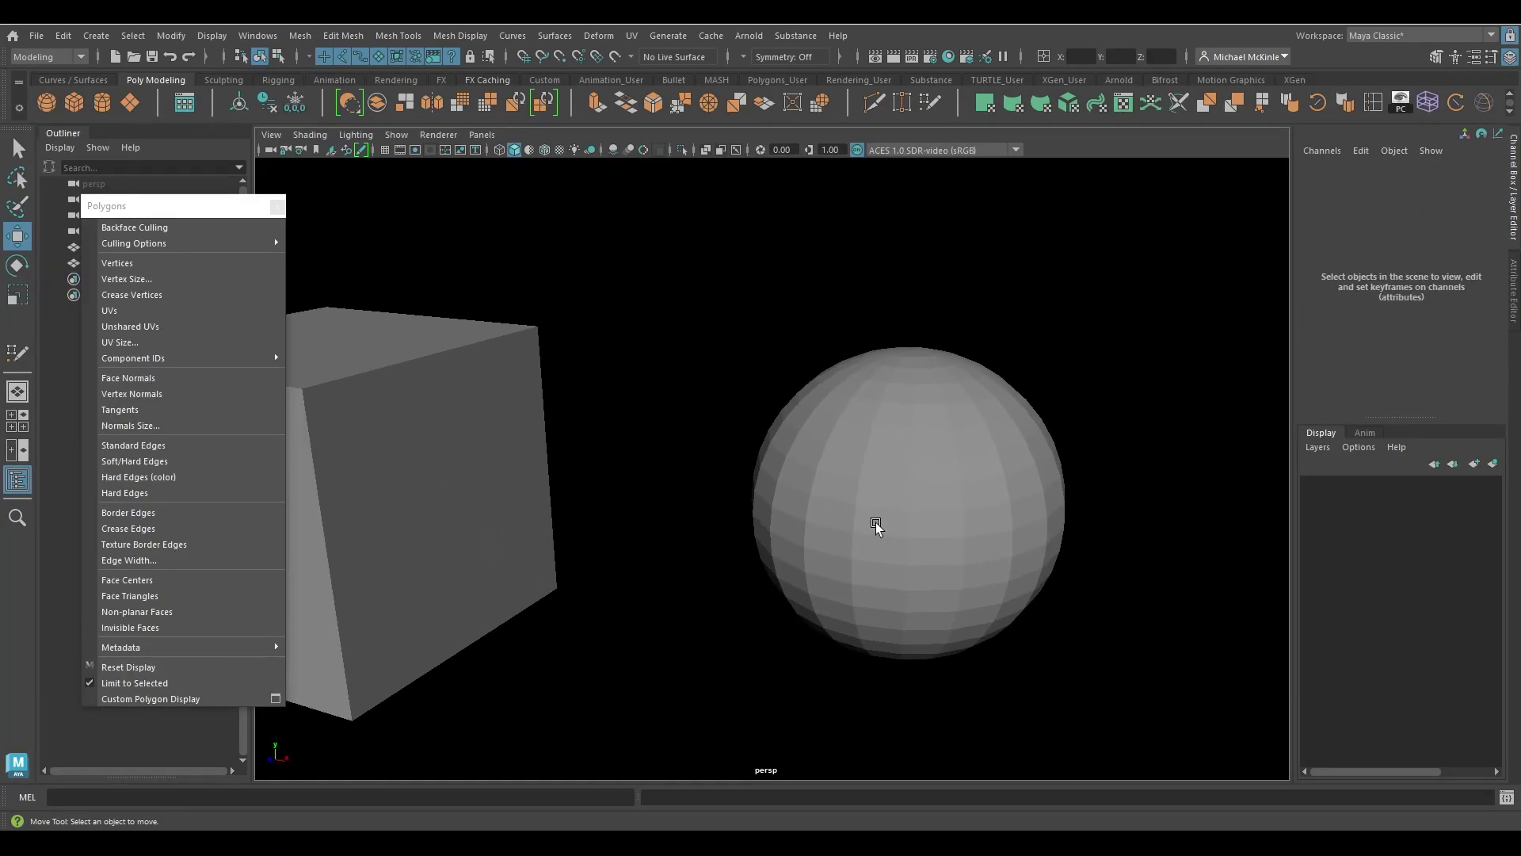
alt+drag(881, 539, 809, 559)
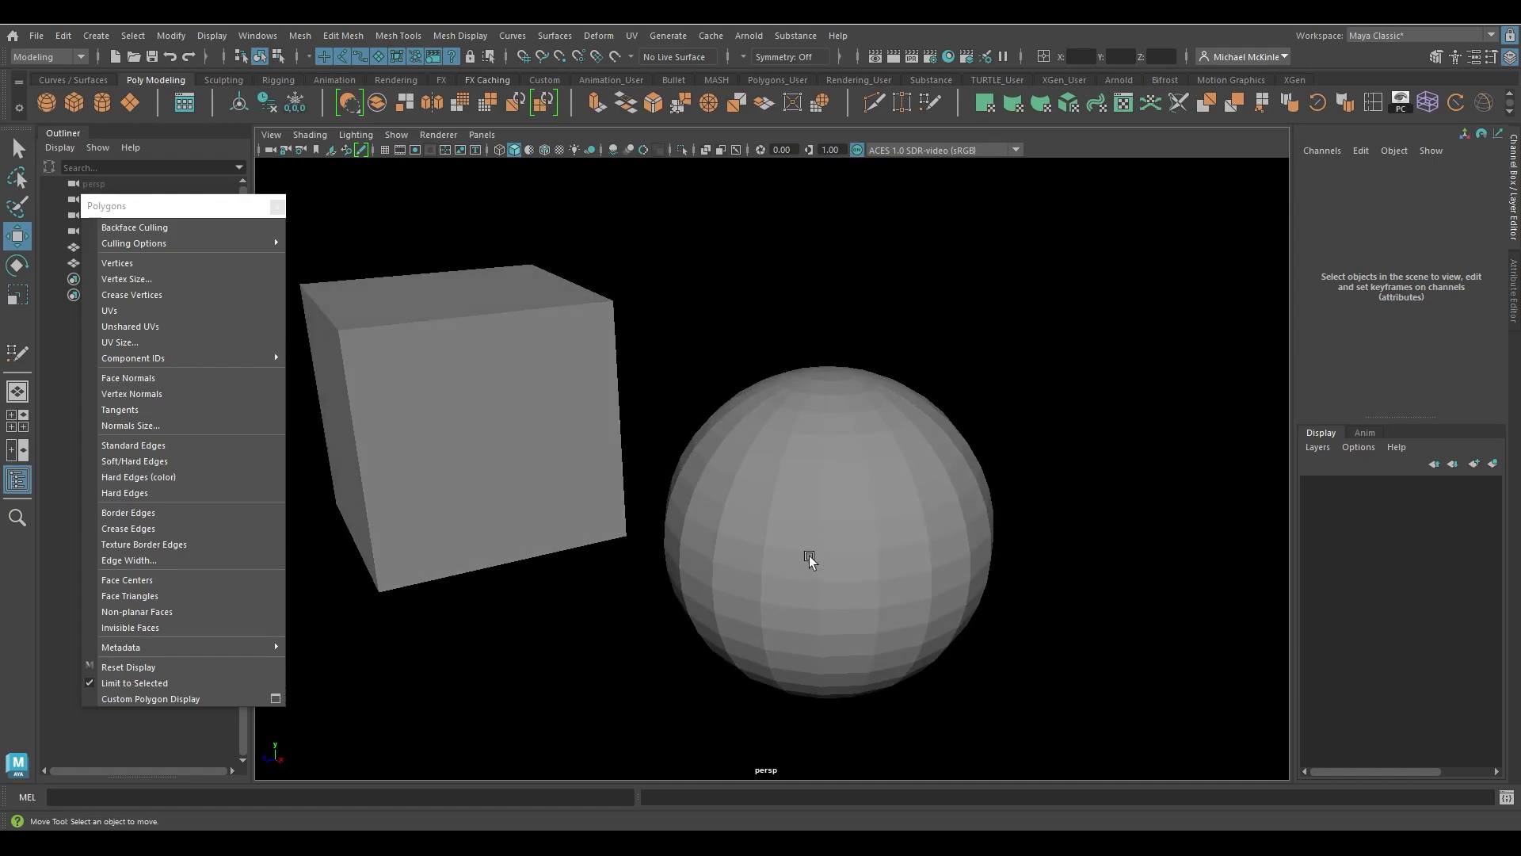
key(ctrl+n)
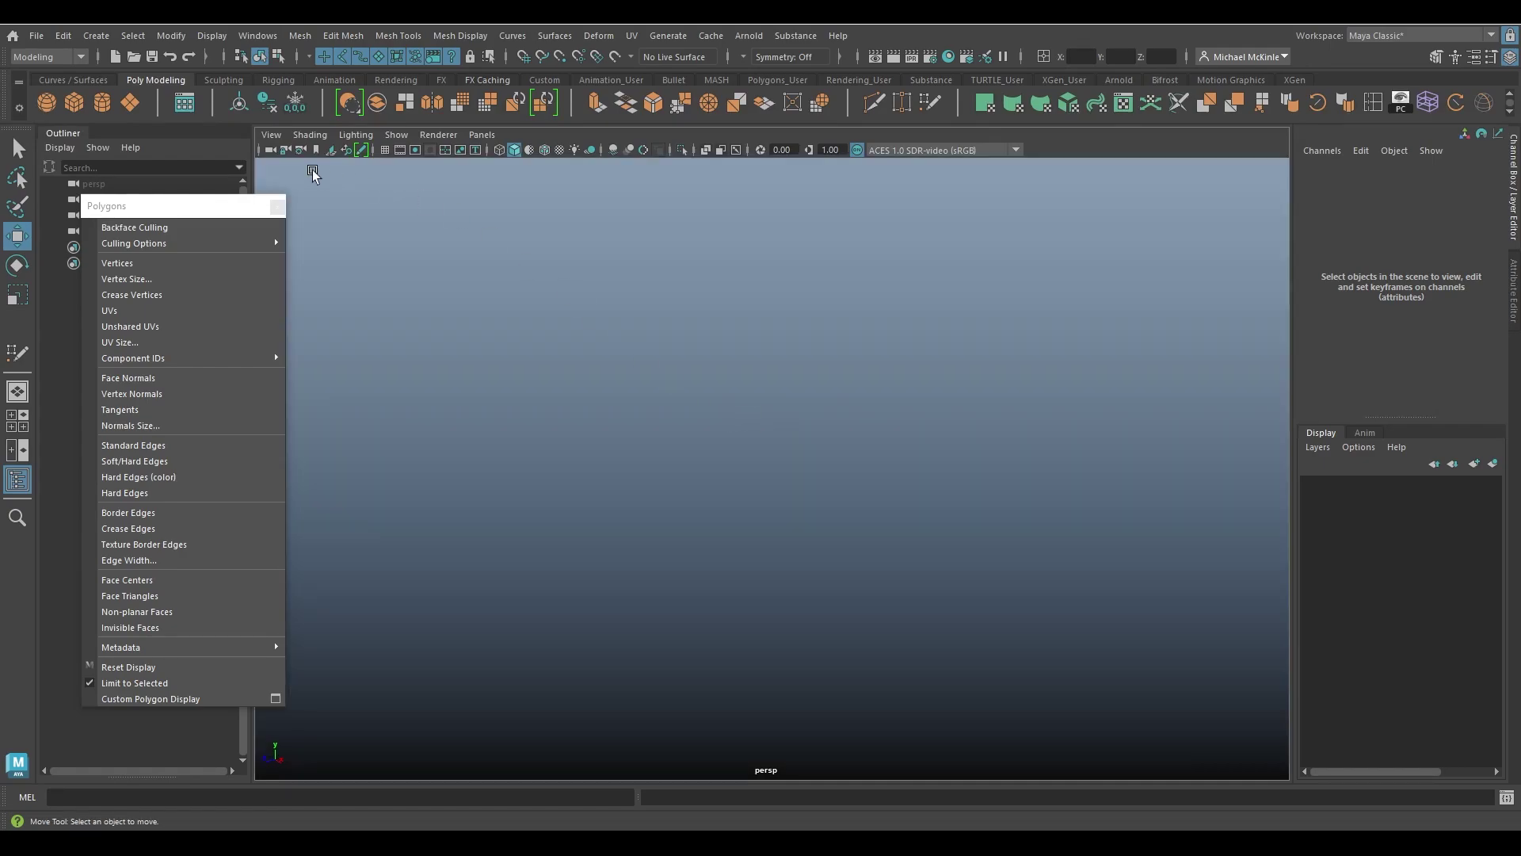
click(386, 151)
- Close the torn-off Polygons menu and tear off Mesh Display to the left
alt+drag(713, 340, 832, 443)
click(277, 206)
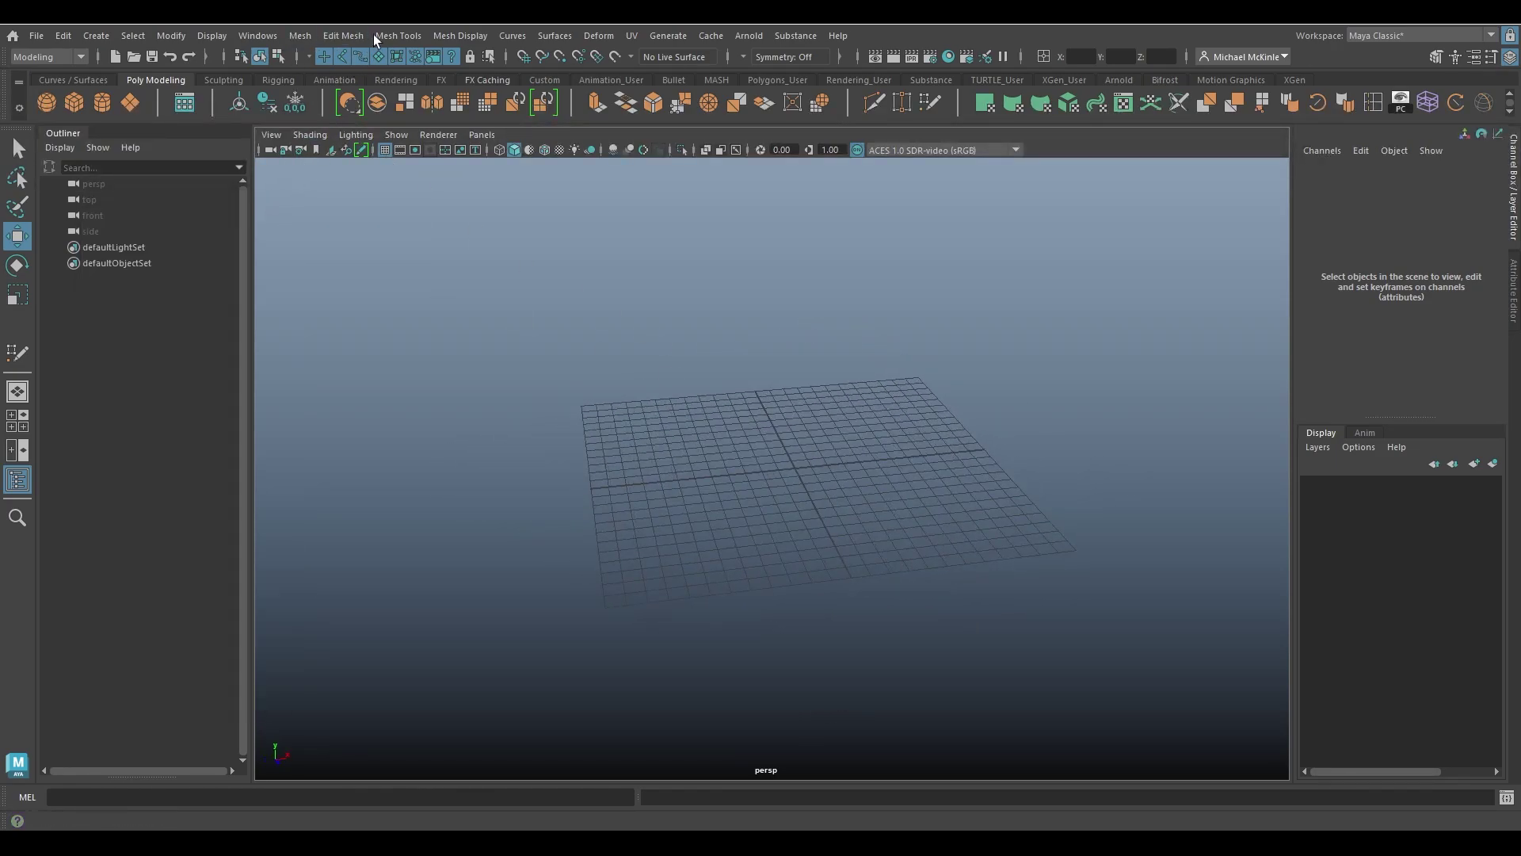
click(448, 31)
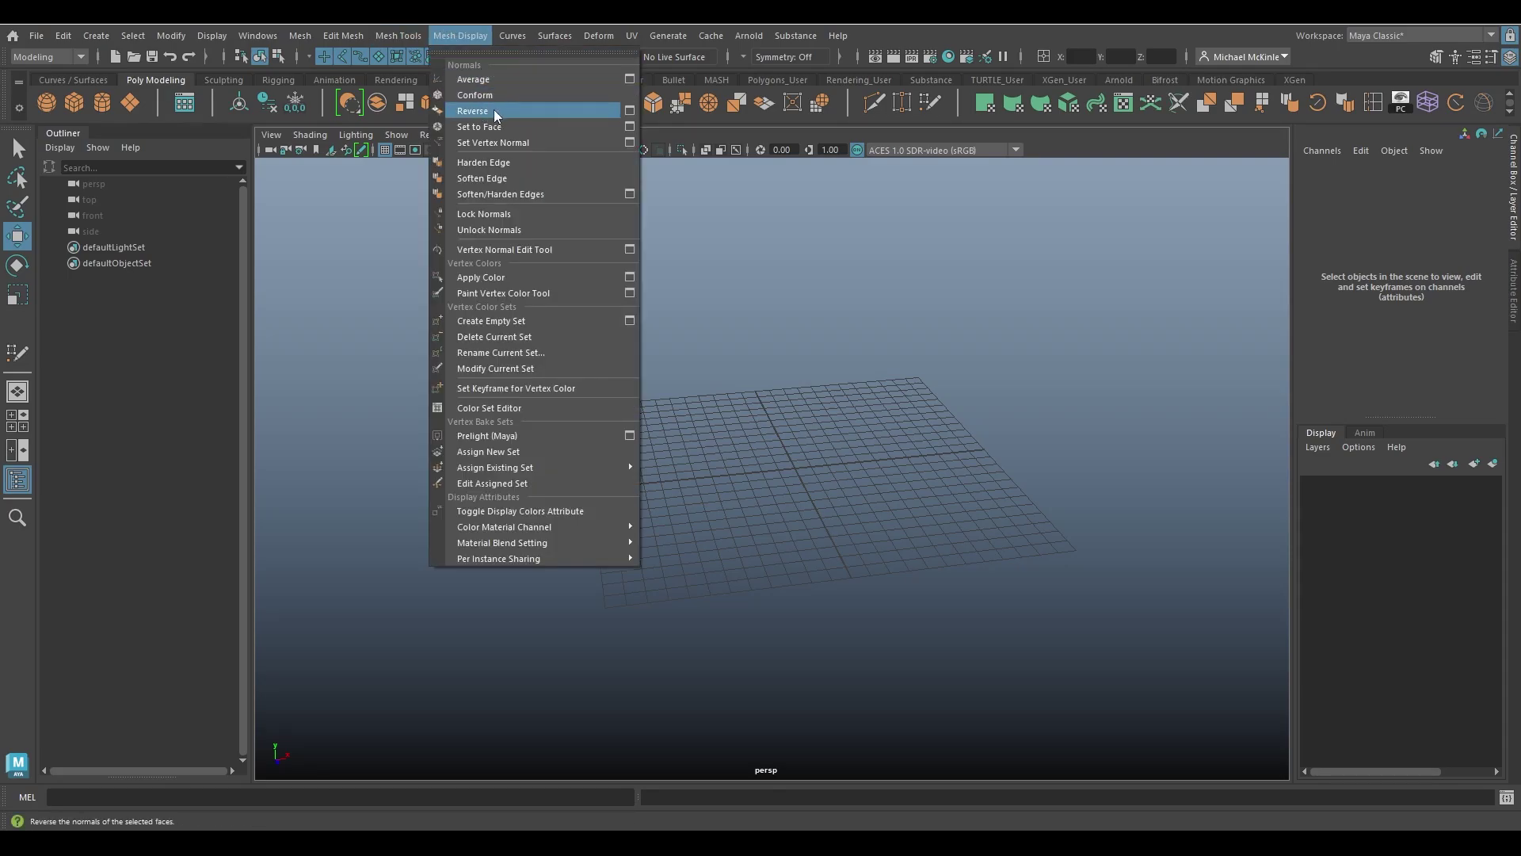
click(502, 52)
drag(518, 44, 126, 218)
- Create a polygon cube and scale it uniformly to 16.136
click(74, 102)
key(r)
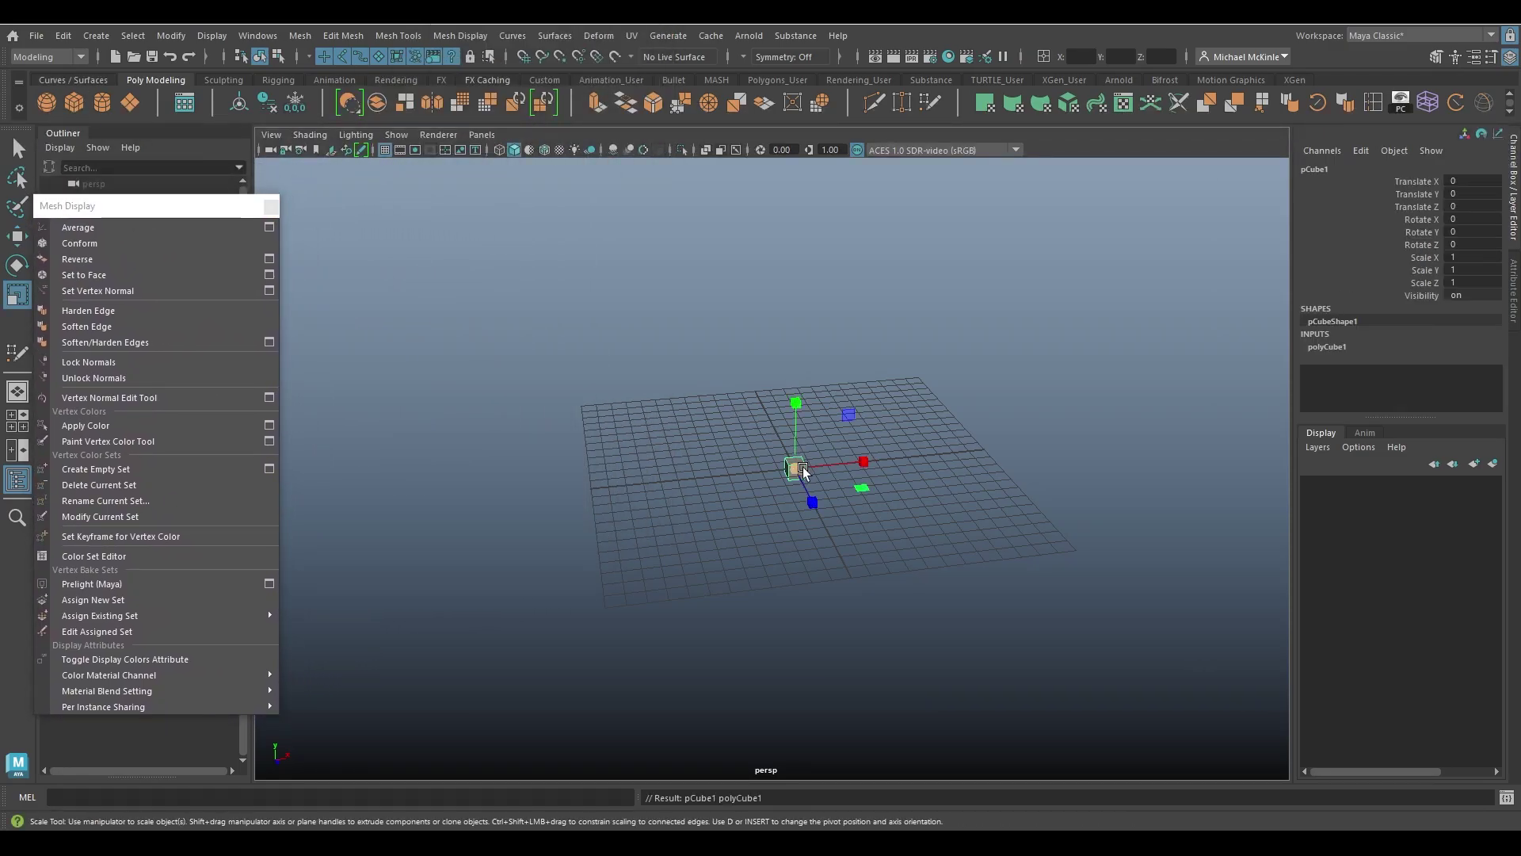
drag(794, 468, 1000, 501)
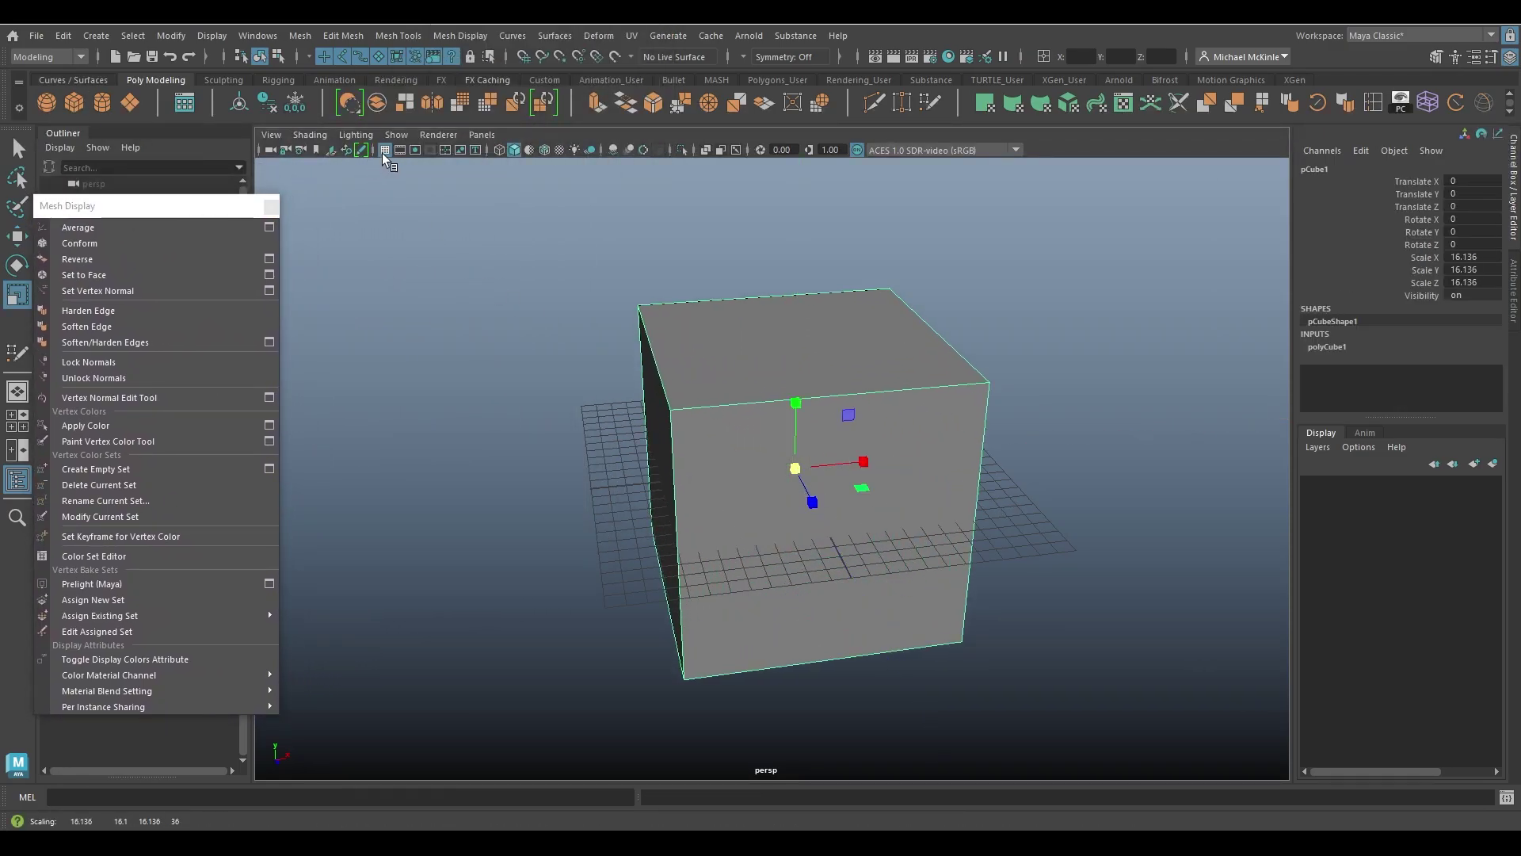
alt+drag(571, 286, 730, 407)
key(w)
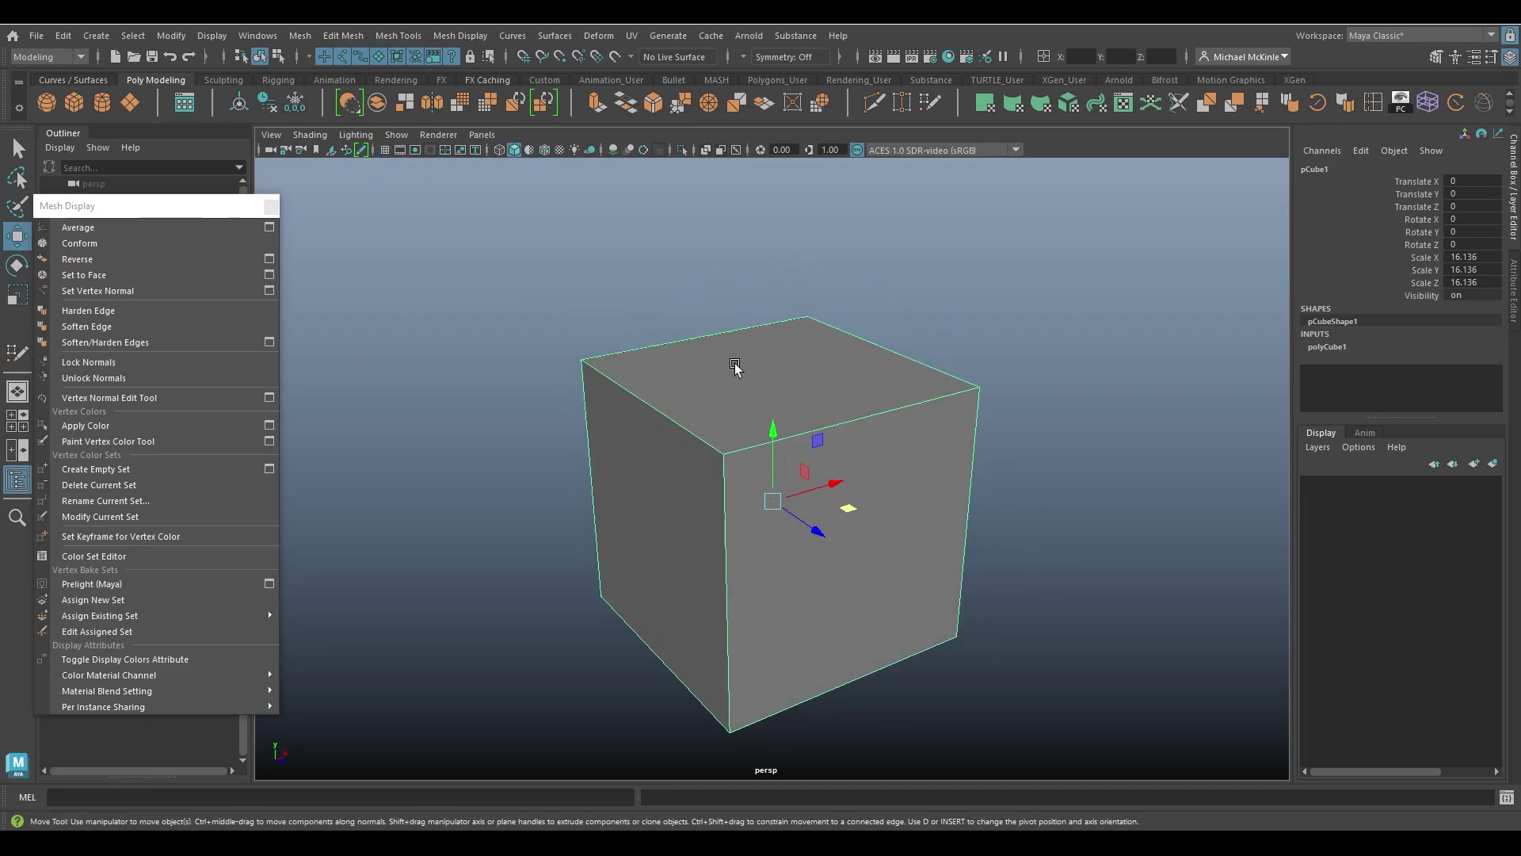
- Reverse the cube's normals and orbit around the darkened cube, then frame it
click(94, 261)
click(475, 428)
alt+drag(812, 564, 778, 560)
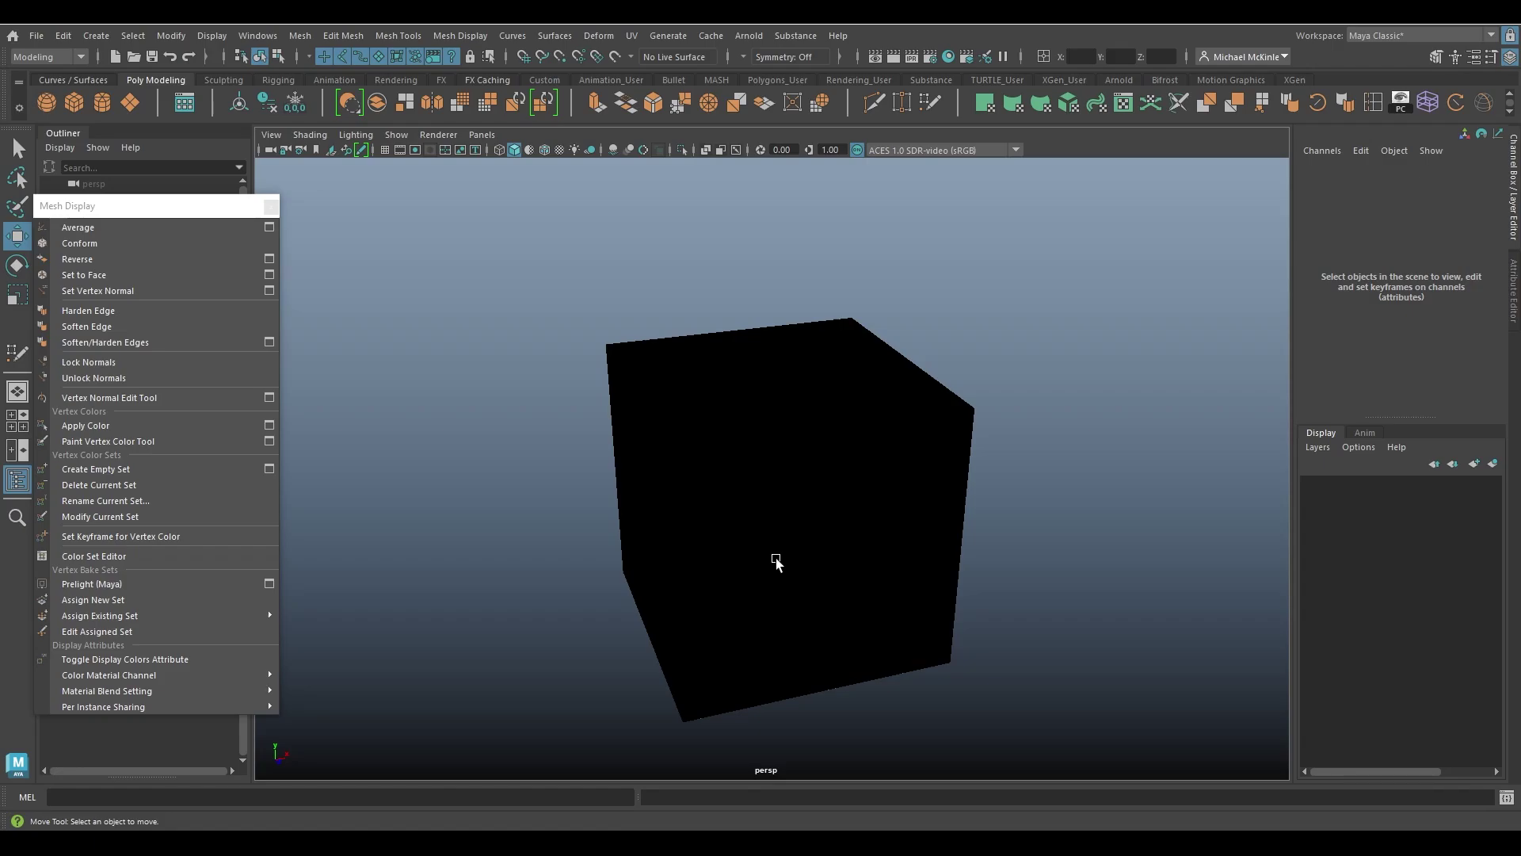
mouse_move(803, 489)
alt+mouse_down()
mouse_move(832, 503)
mouse_move(799, 491)
alt+mouse_up()
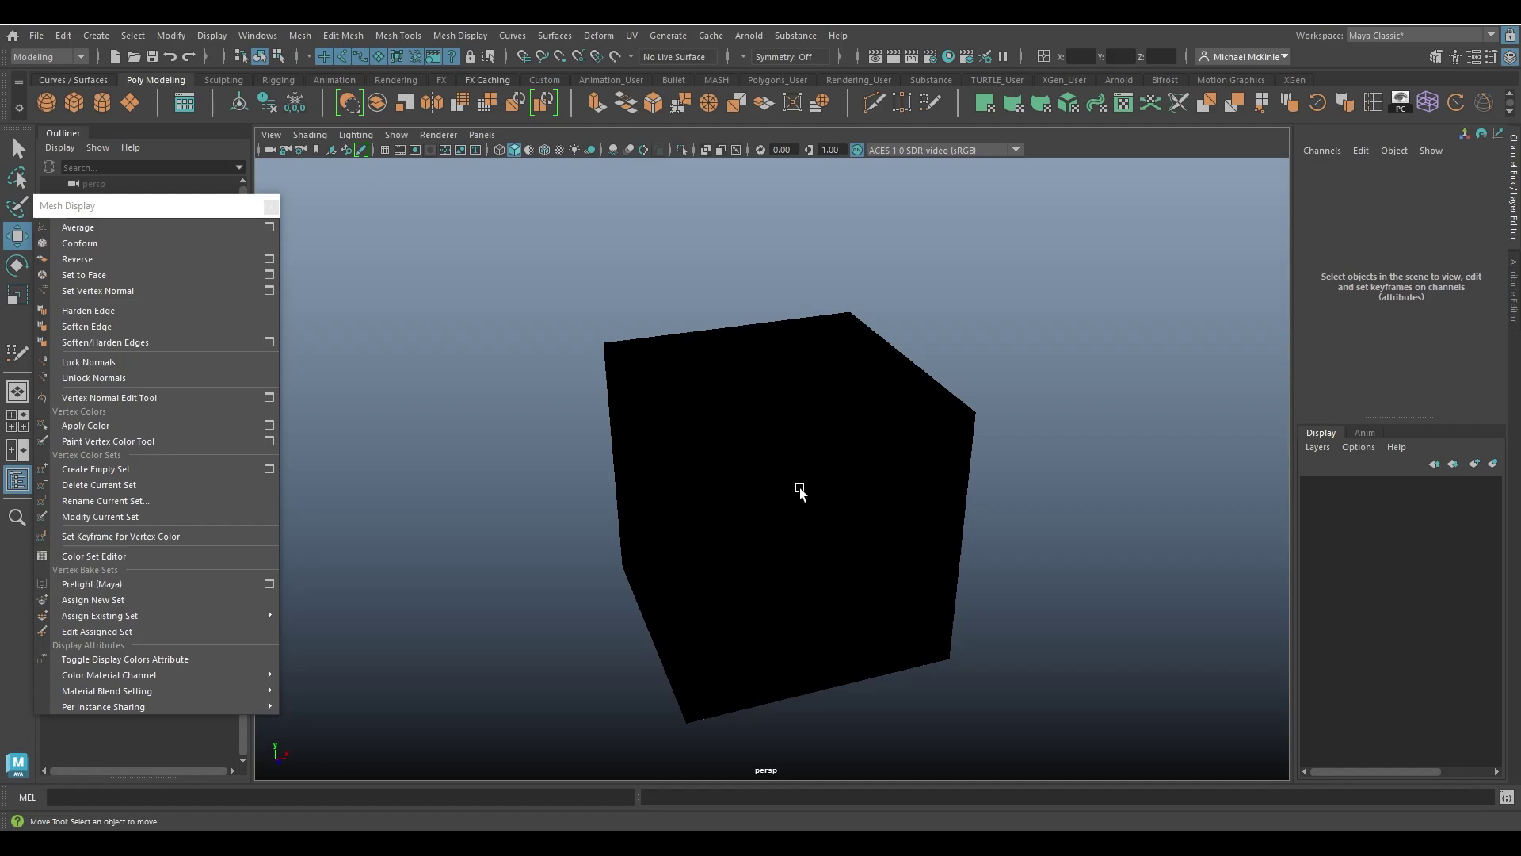
alt+right_drag(776, 560, 1248, 736)
alt+drag(1248, 736, 1012, 614)
alt+right_drag(1012, 614, 856, 591)
alt+drag(856, 591, 876, 571)
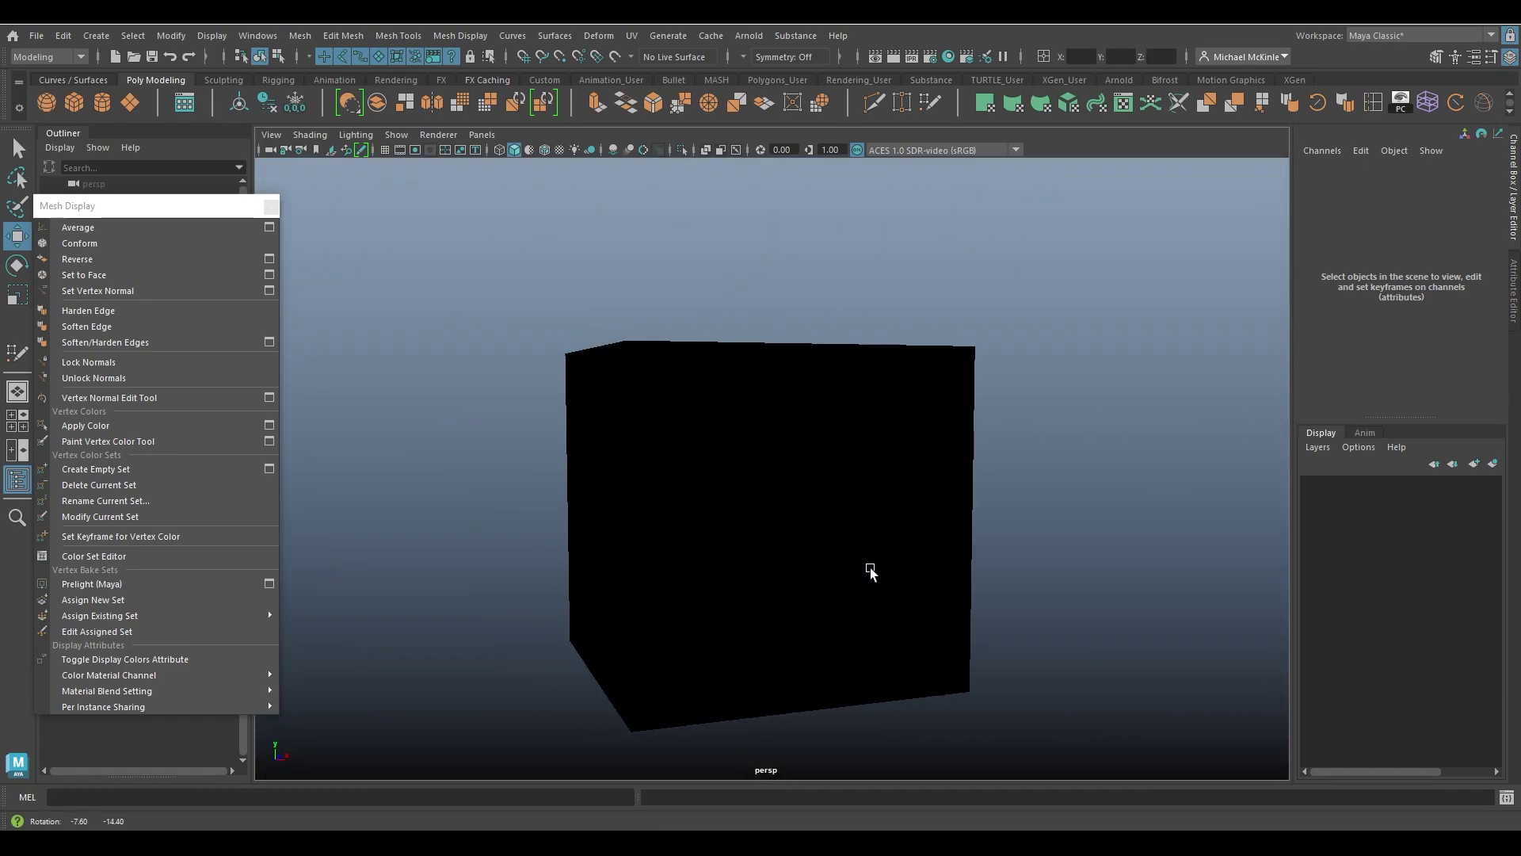
click(890, 554)
key(f)
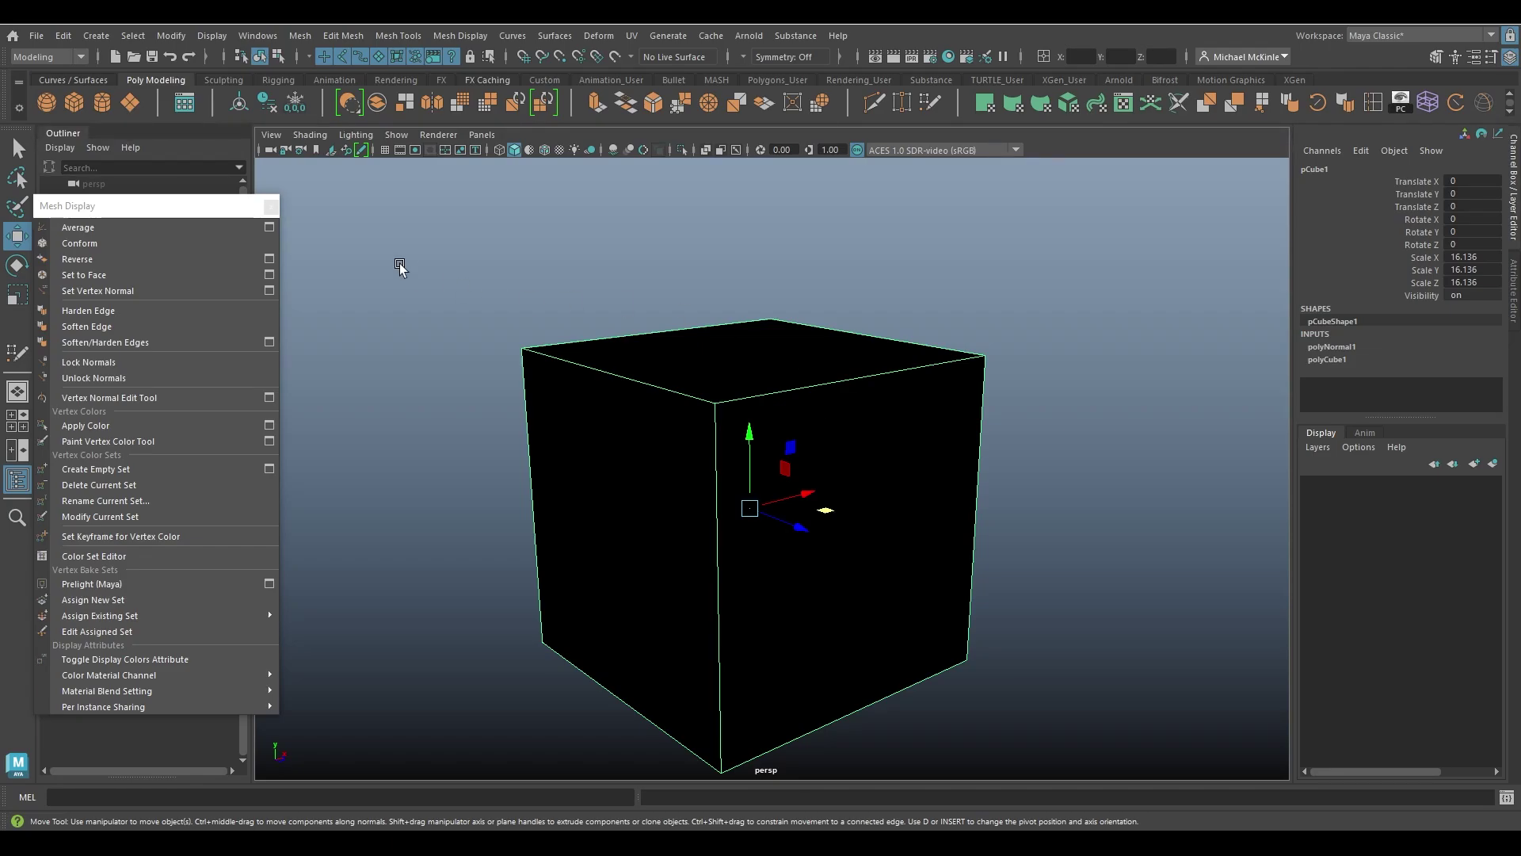
- Bring up the Reverse Normals options window
click(270, 259)
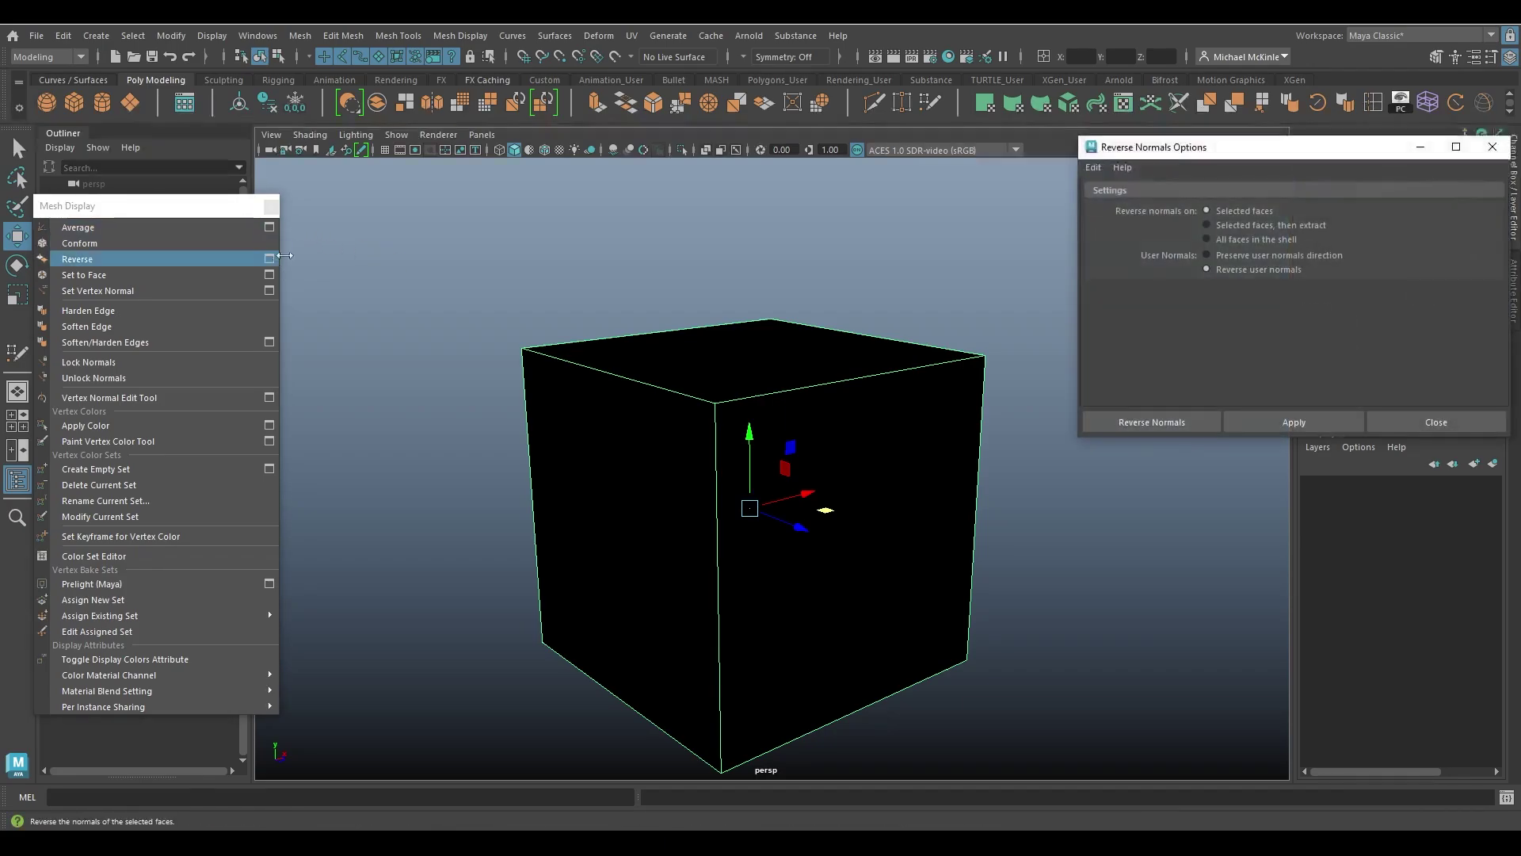
drag(1294, 156, 1285, 188)
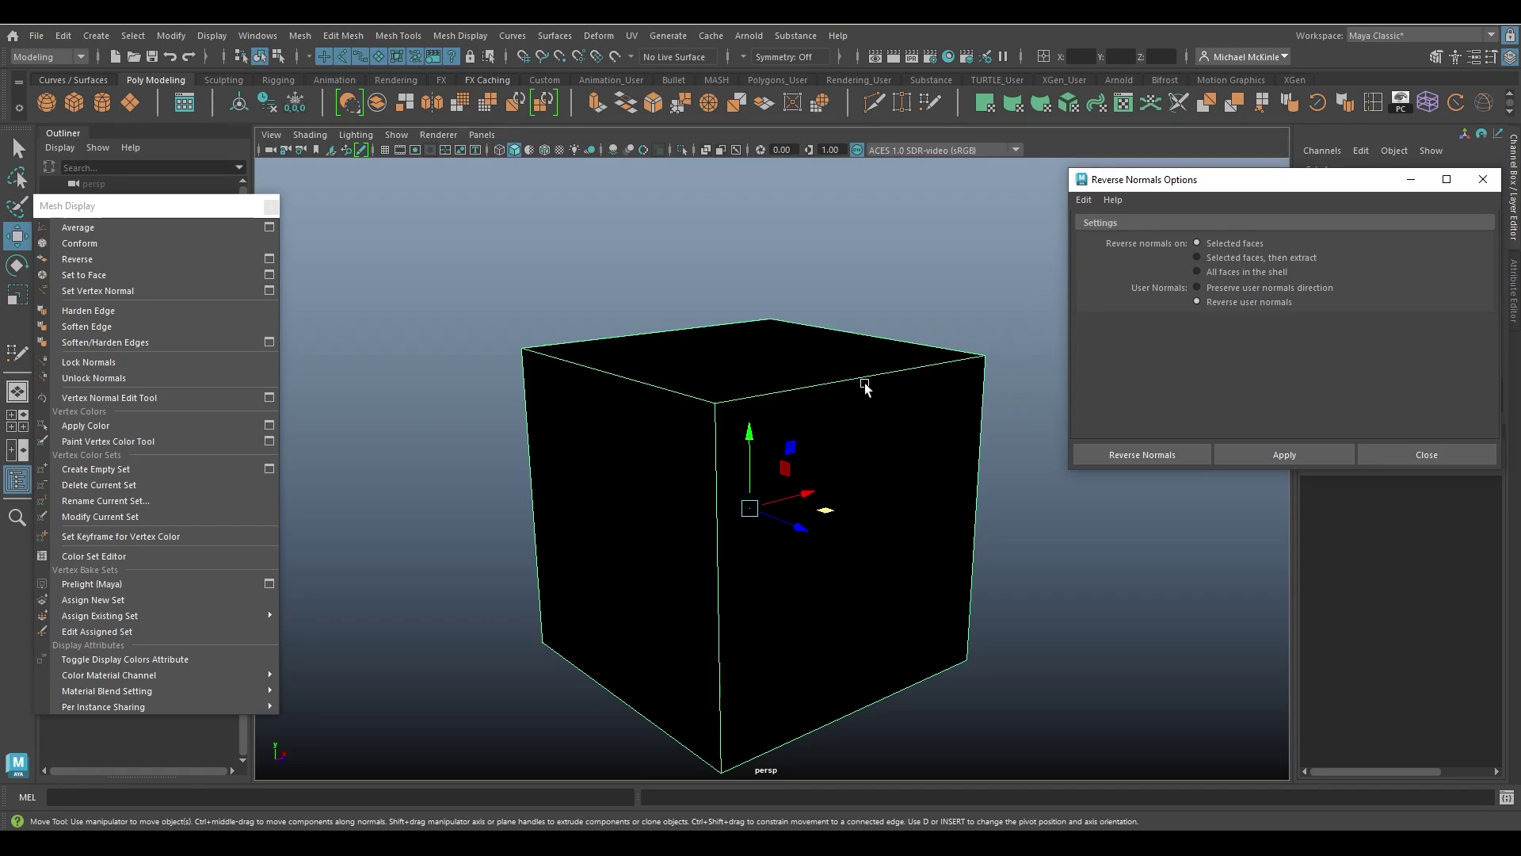
alt+middle_drag(839, 336, 801, 300)
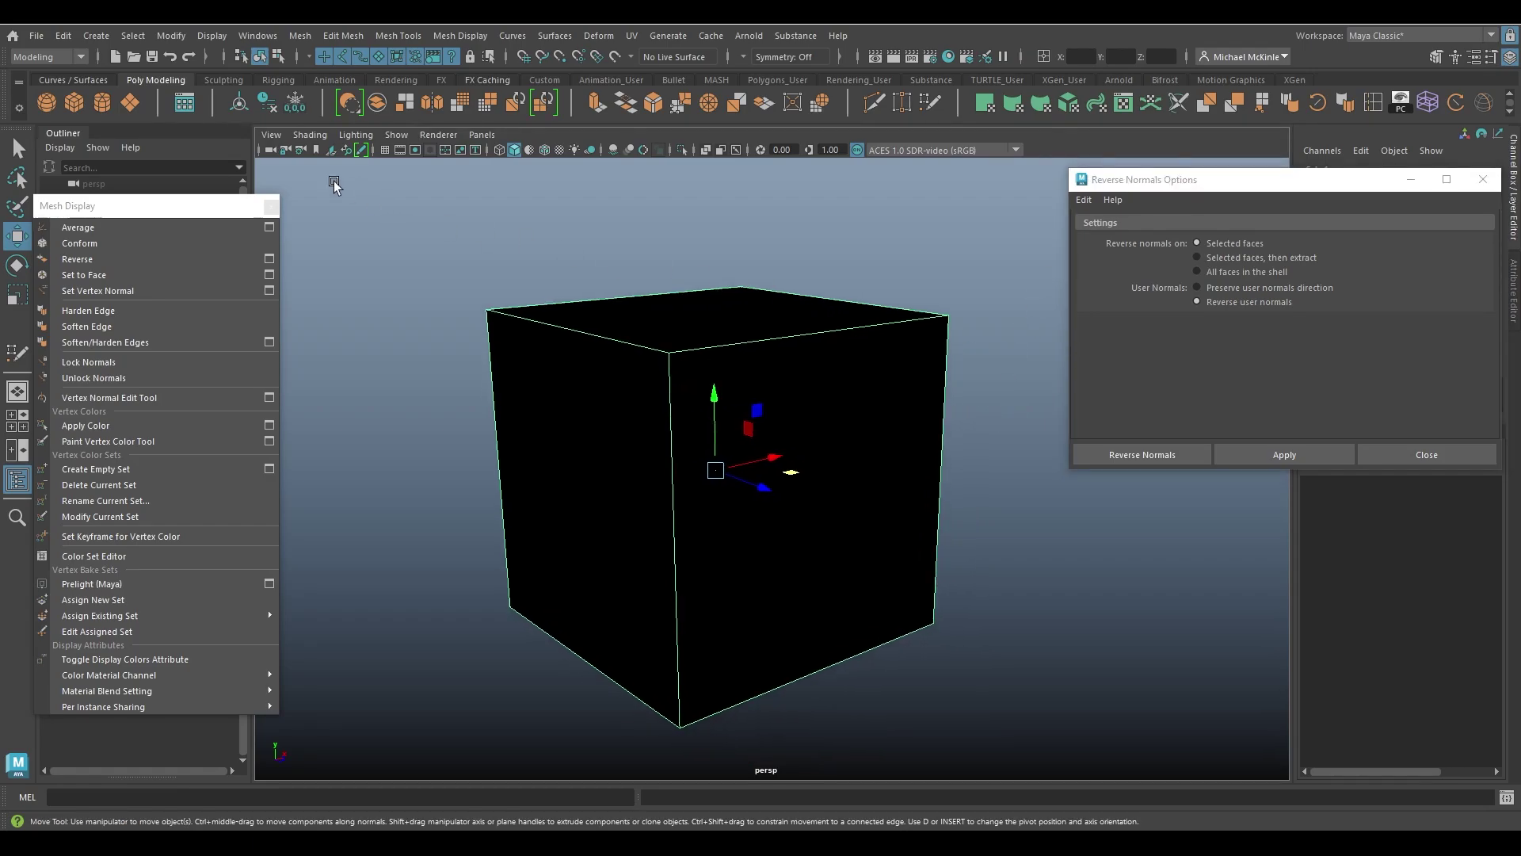
- Enable Backface Culling in the viewport shading and orbit around the cube
click(308, 134)
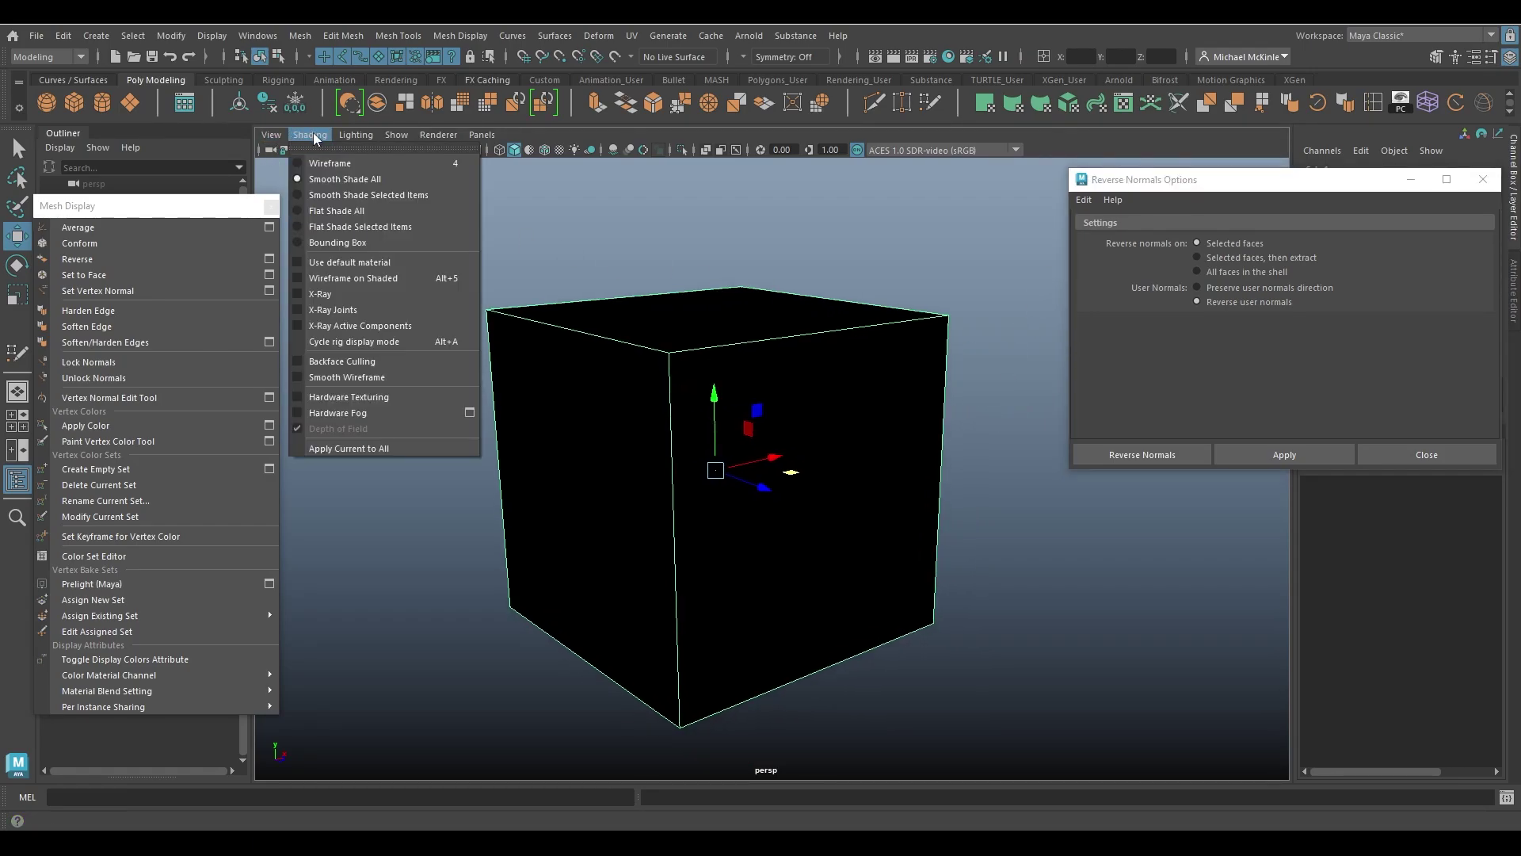
click(368, 362)
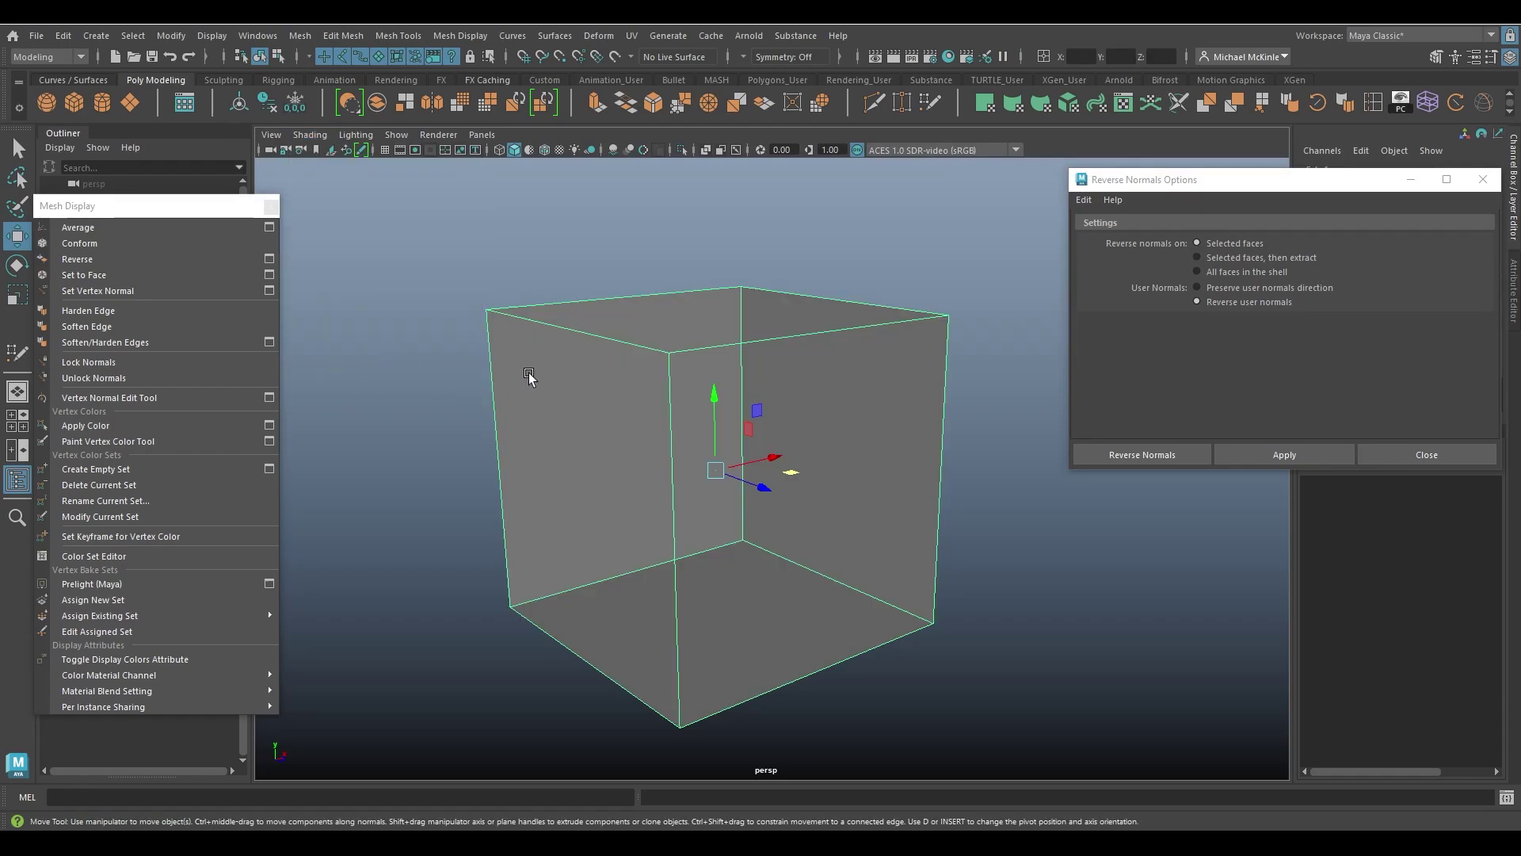
mouse_move(526, 362)
alt+mouse_down()
mouse_move(568, 272)
mouse_move(845, 357)
mouse_move(1002, 286)
mouse_move(1002, 262)
mouse_move(982, 238)
mouse_move(699, 316)
mouse_move(689, 302)
mouse_move(751, 302)
mouse_move(778, 347)
mouse_move(689, 307)
alt+mouse_up()
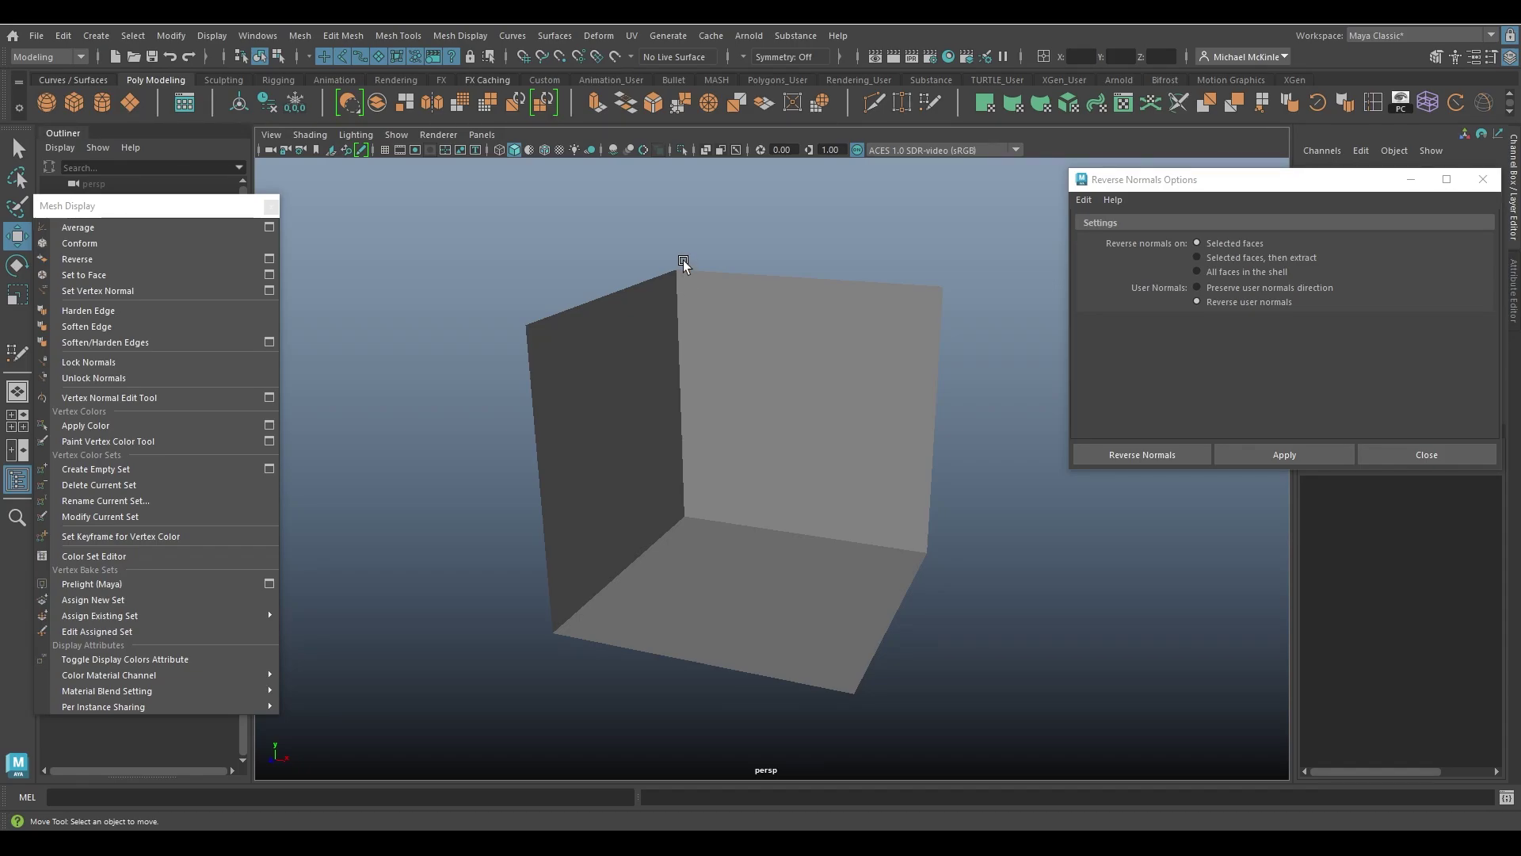
alt+drag(843, 367, 842, 496)
click(816, 425)
click(974, 533)
alt+drag(974, 533, 822, 479)
click(821, 479)
click(116, 259)
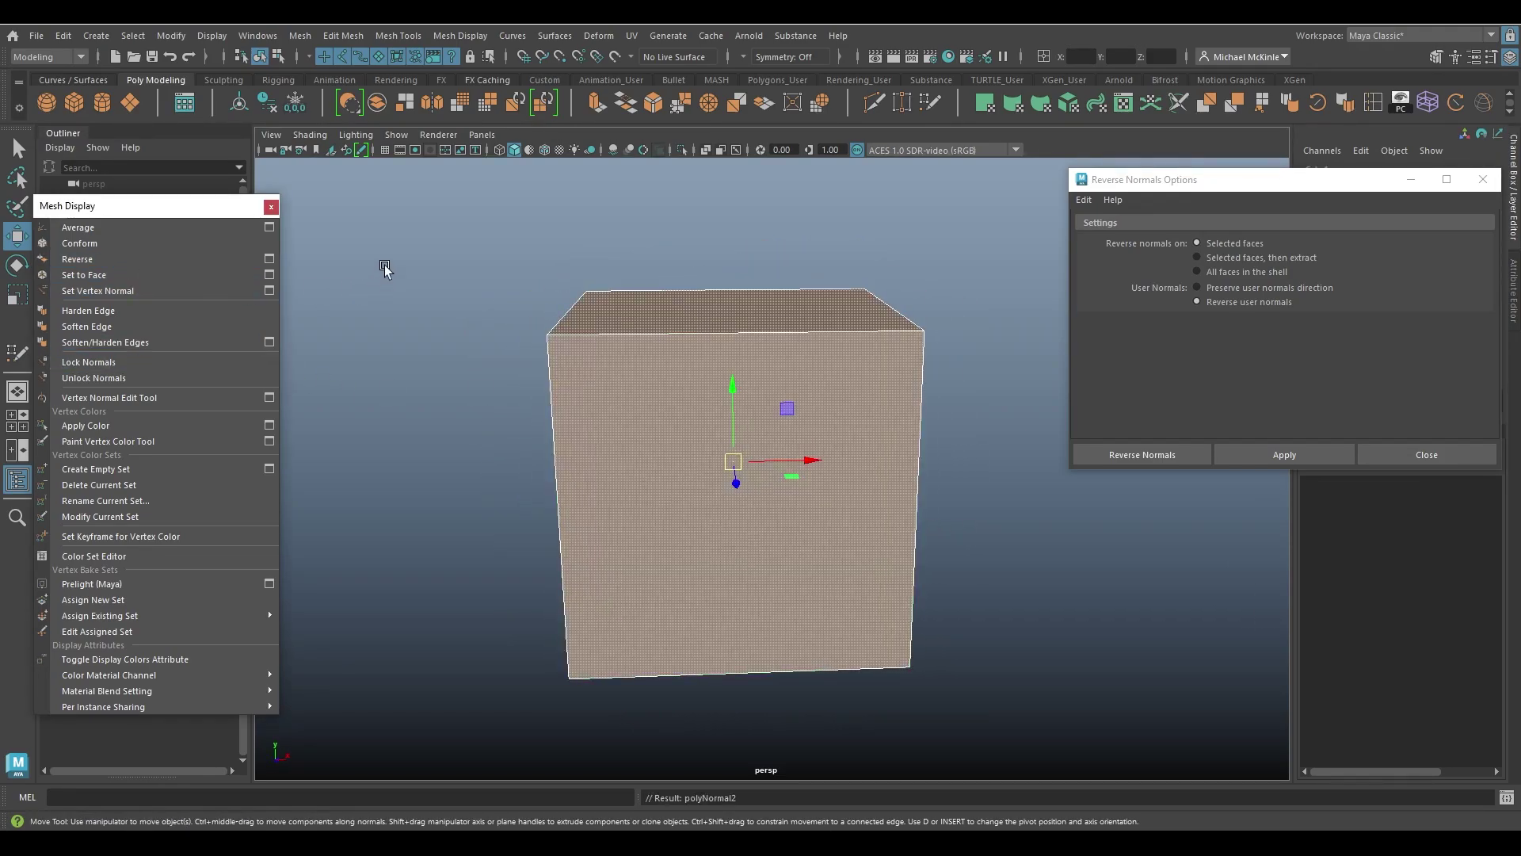
click(384, 265)
alt+drag(383, 265, 595, 435)
click(593, 434)
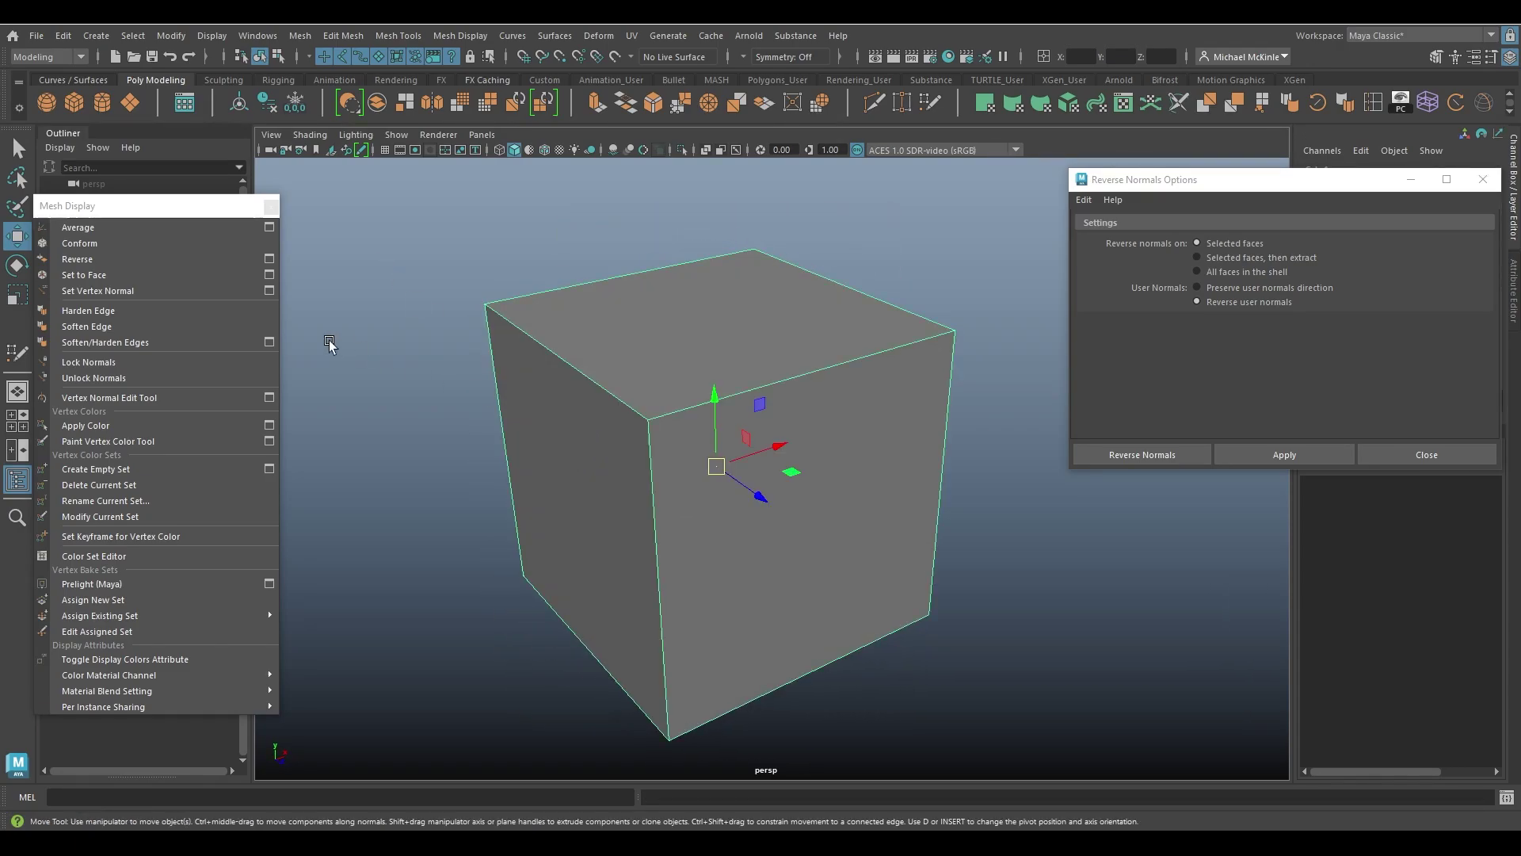
click(119, 259)
click(373, 335)
alt+drag(765, 449, 806, 421)
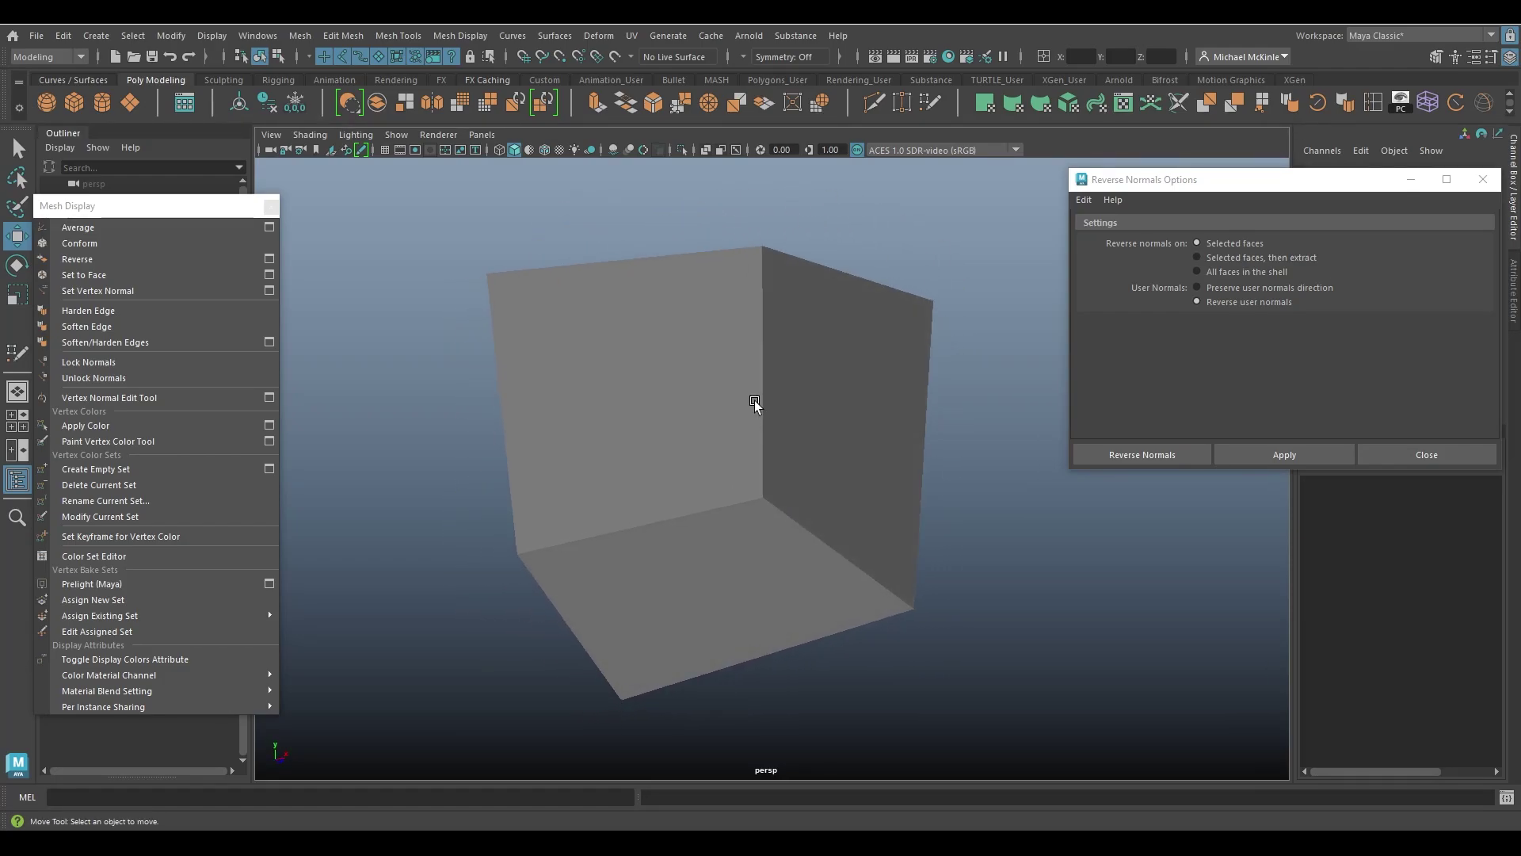
drag(1218, 174, 1184, 183)
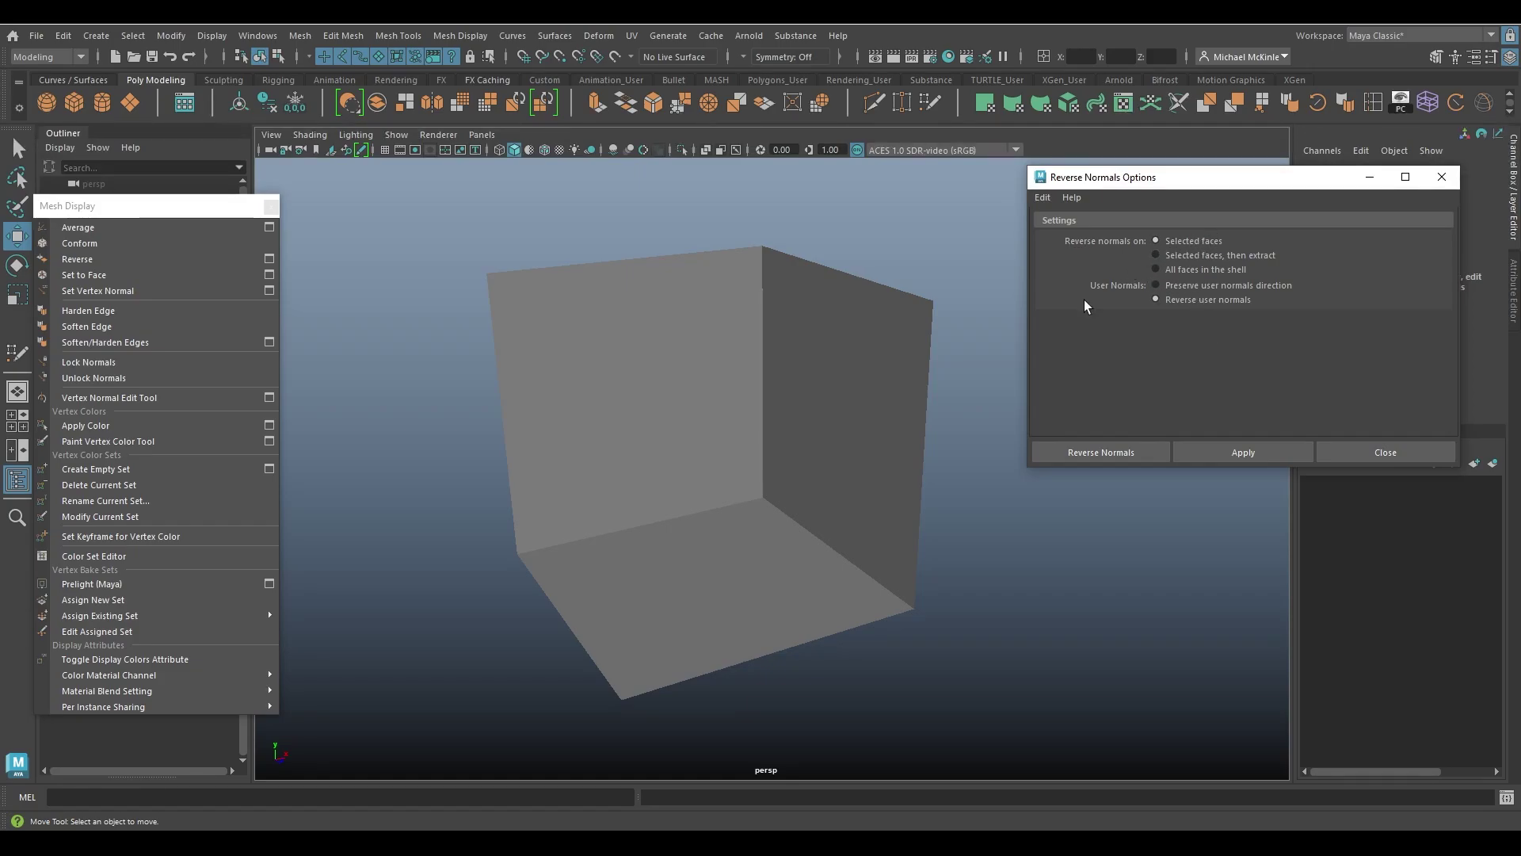
- Reverse the normal of the cube's top face, then undo the flip
click(669, 355)
right_drag(697, 349, 759, 357)
click(760, 357)
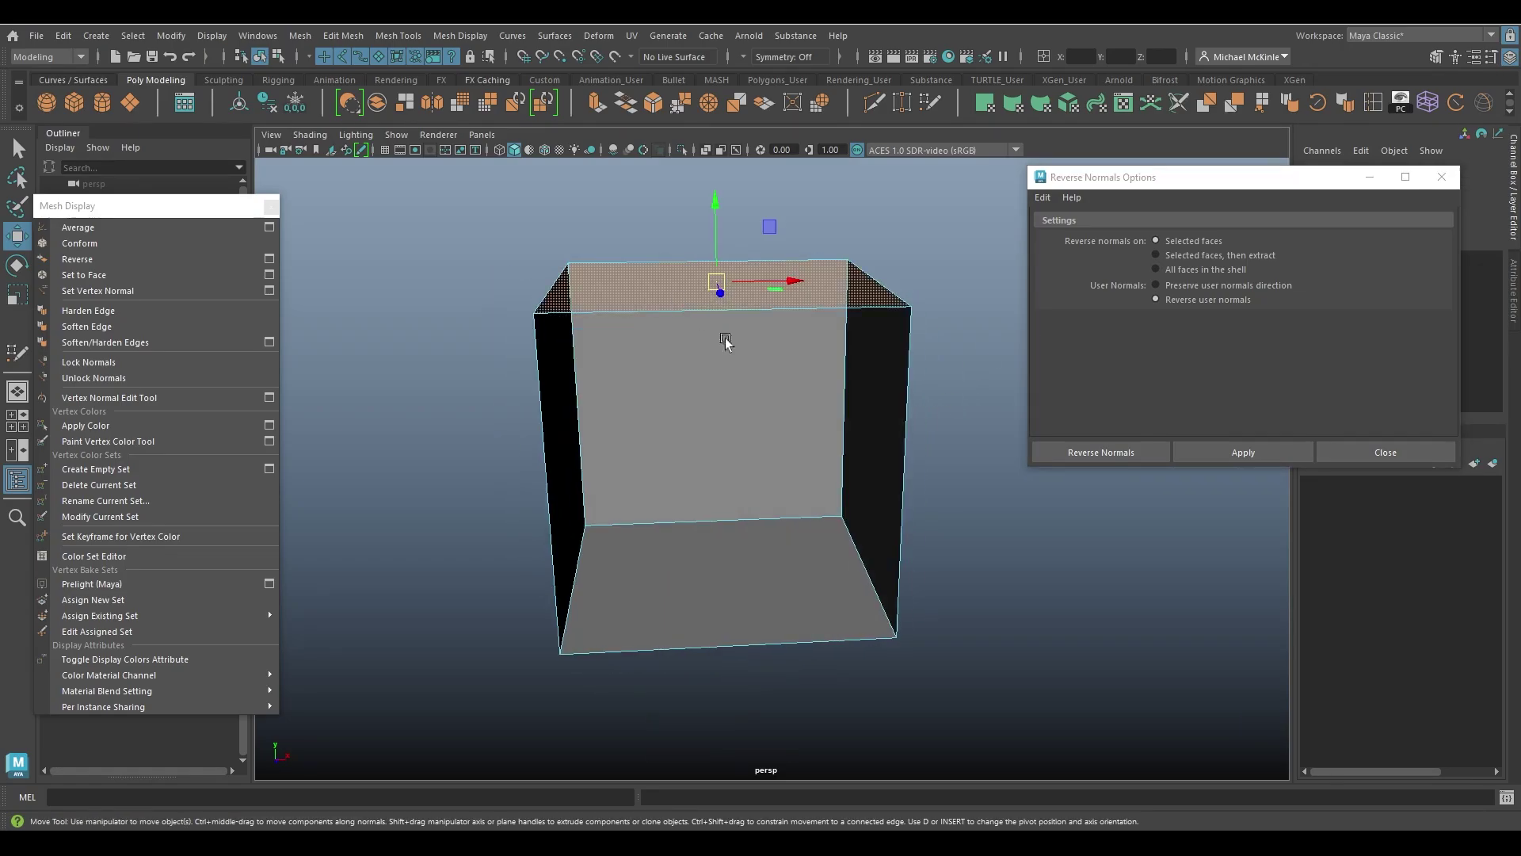
click(79, 261)
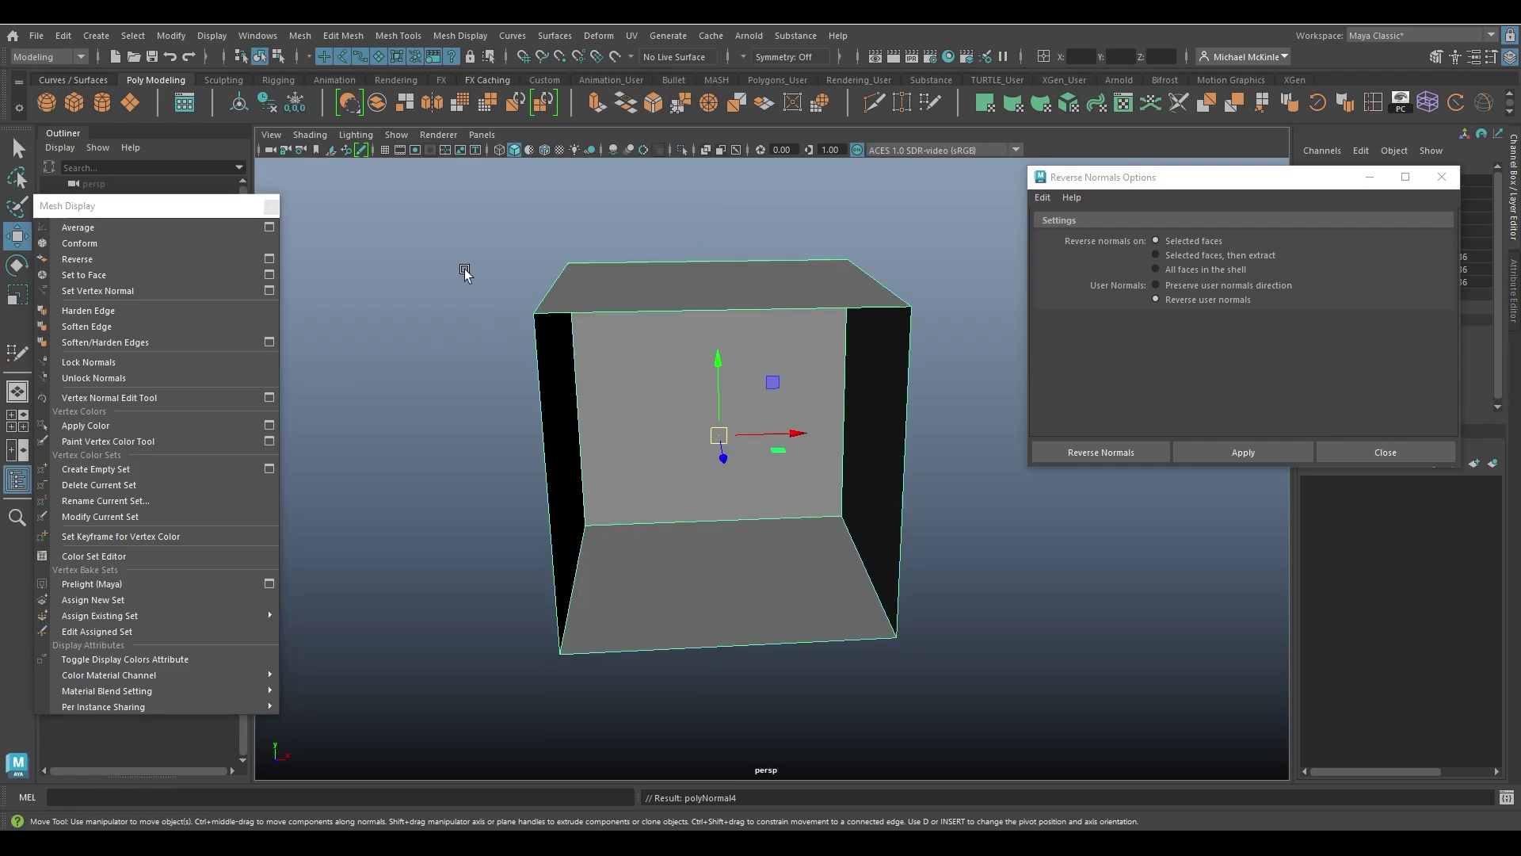
alt+drag(465, 272, 607, 396)
right_drag(665, 295, 723, 201)
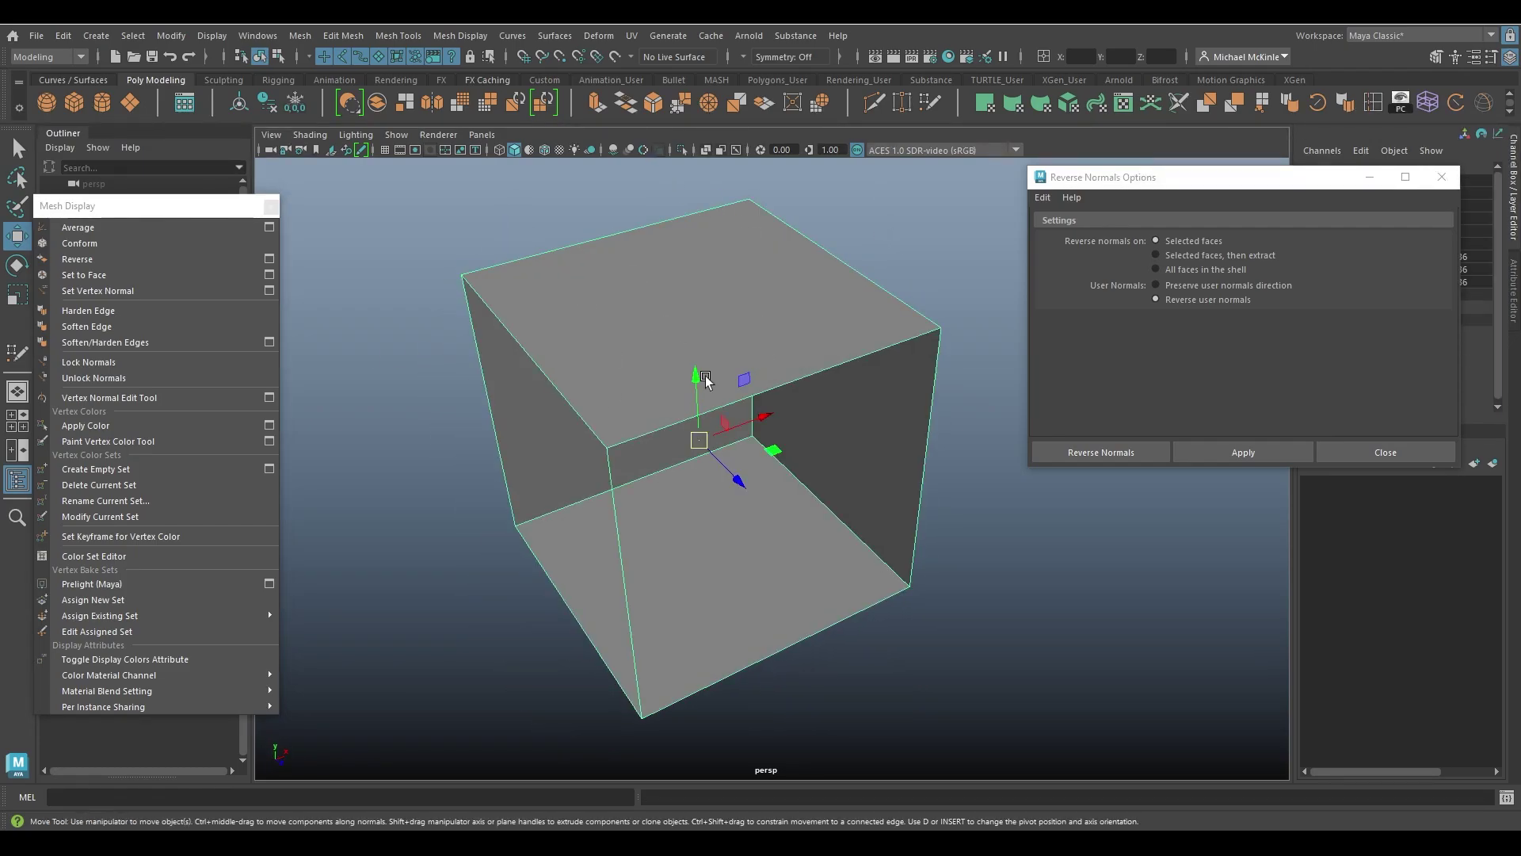
alt+drag(728, 396, 626, 529)
click(509, 340)
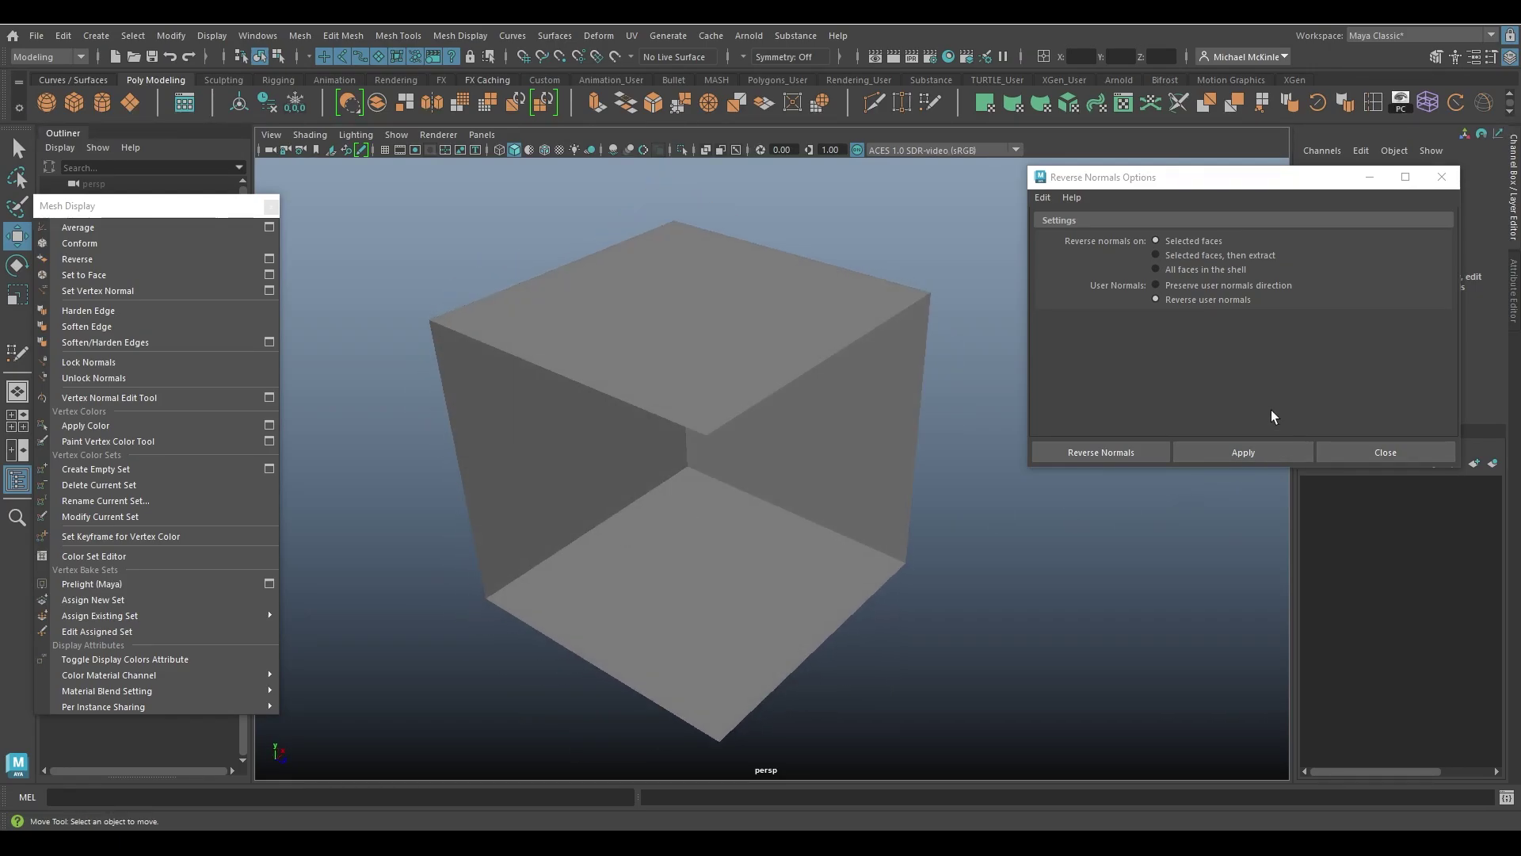
alt+drag(672, 343, 650, 349)
click(806, 330)
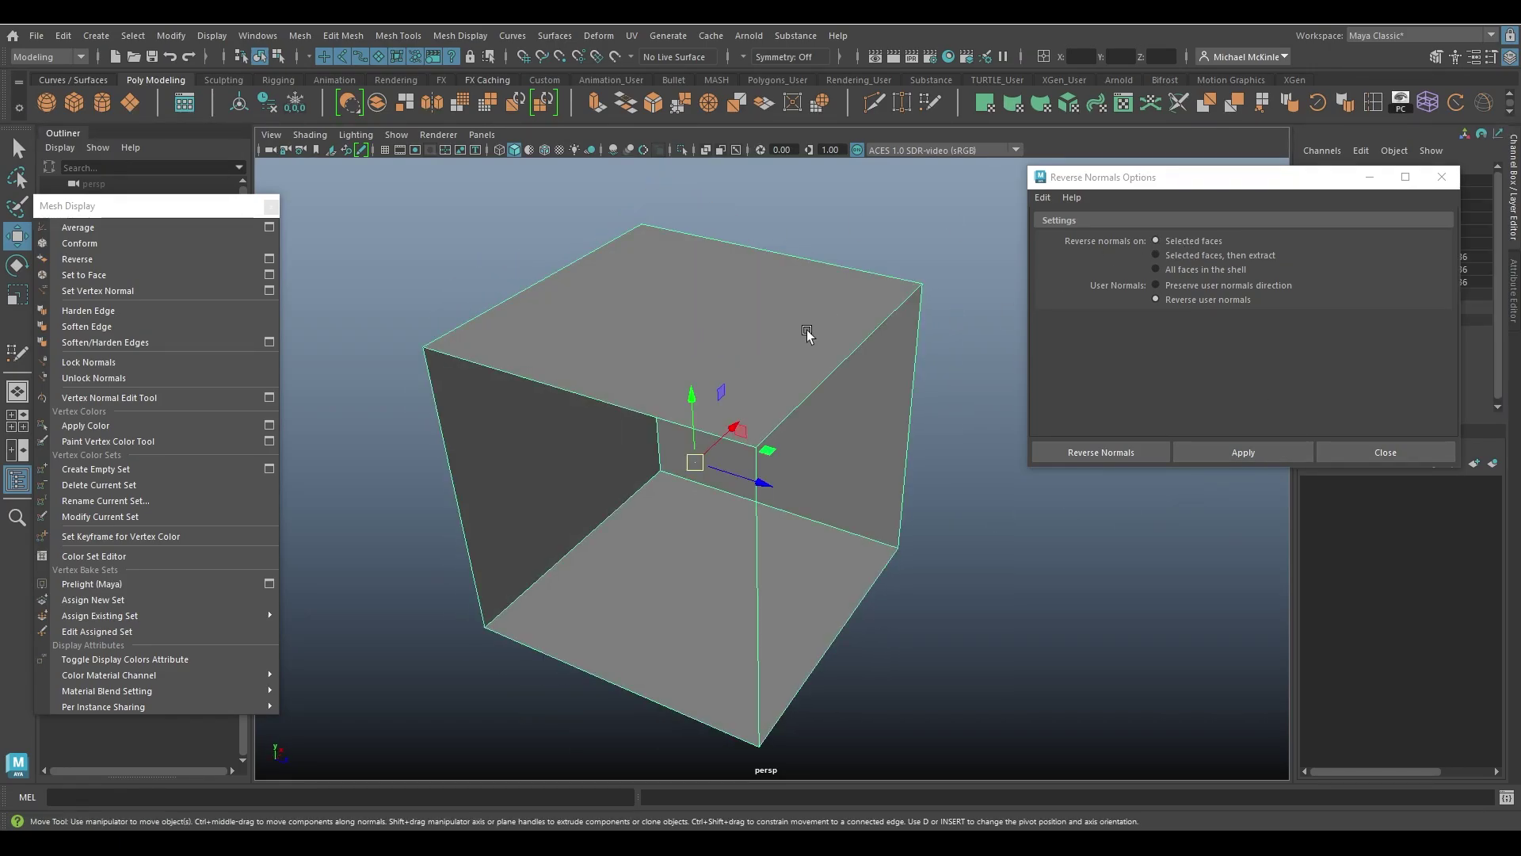
alt+drag(729, 348, 714, 364)
key(ctrl+z)
key(ctrl+z)
key(ctrl+z)
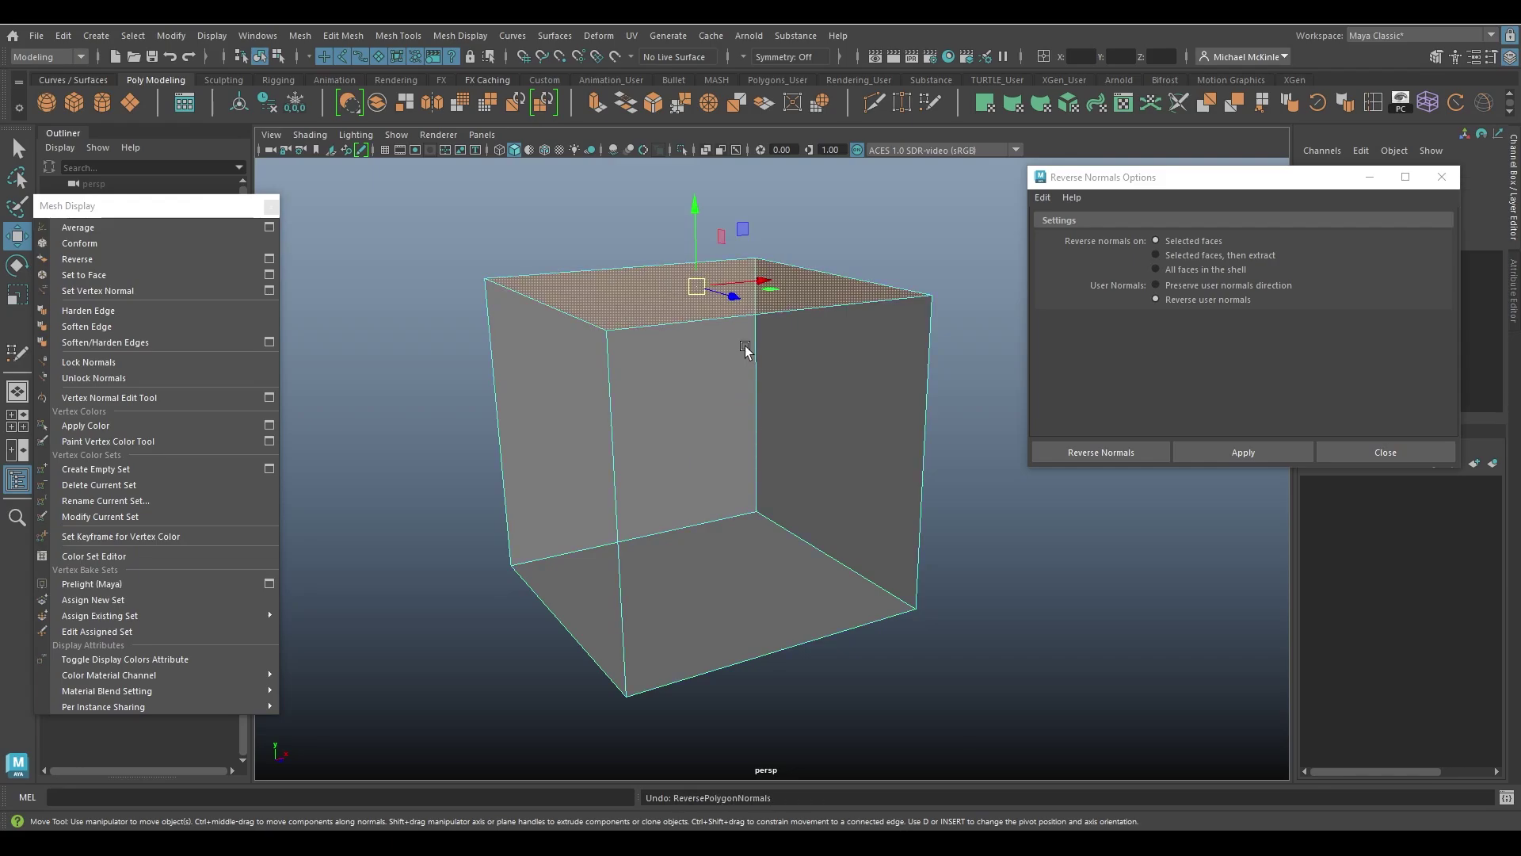
- Return to Object Mode and set Reverse Normals to 'Selected faces, then extract'
click(951, 485)
alt+drag(949, 526, 824, 517)
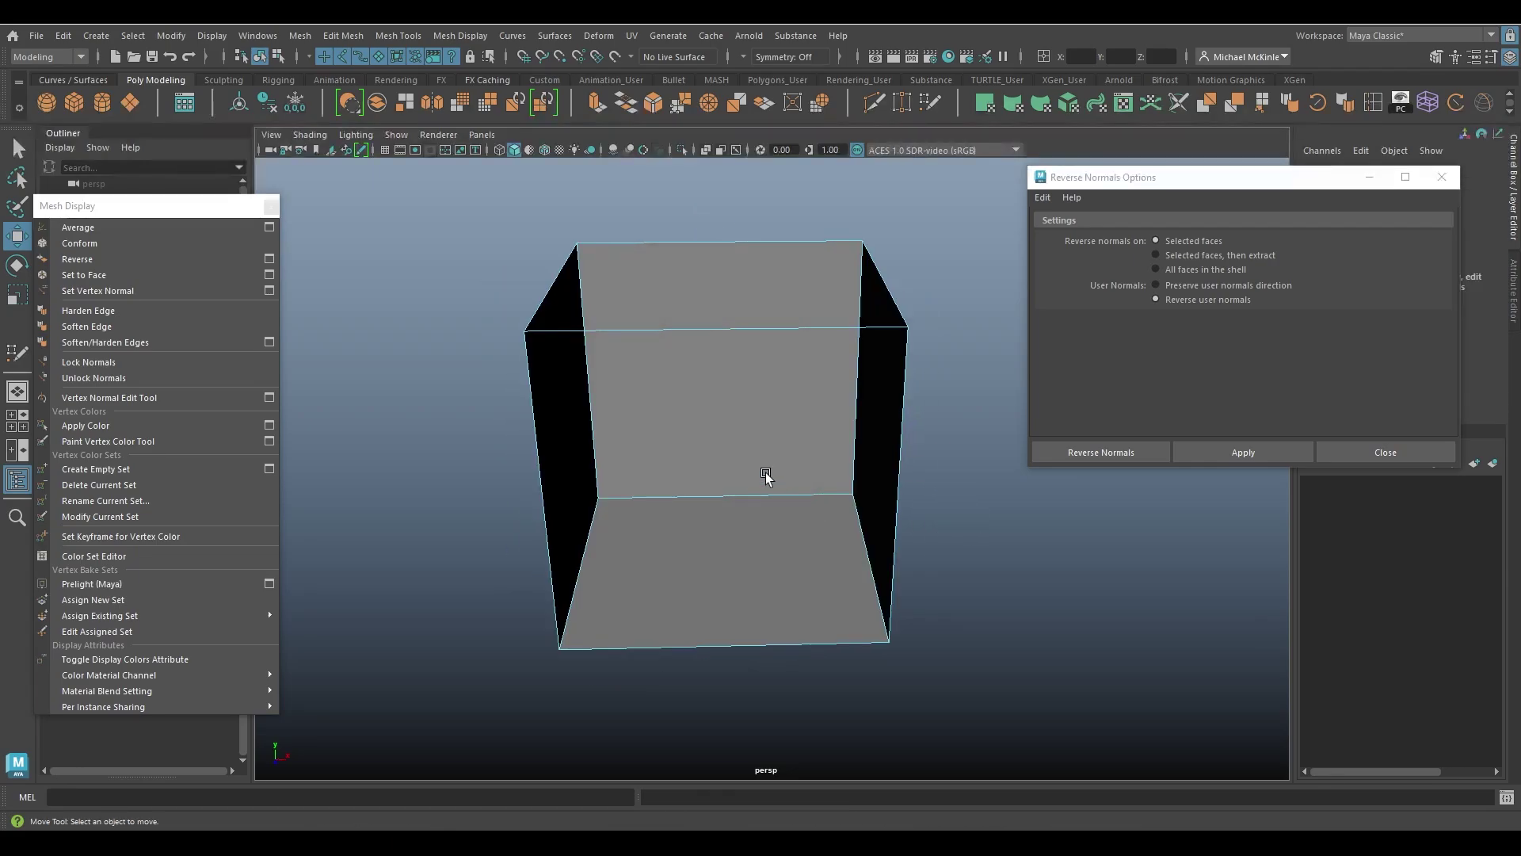
click(729, 467)
alt+drag(679, 455, 899, 360)
right_click(734, 304)
click(772, 286)
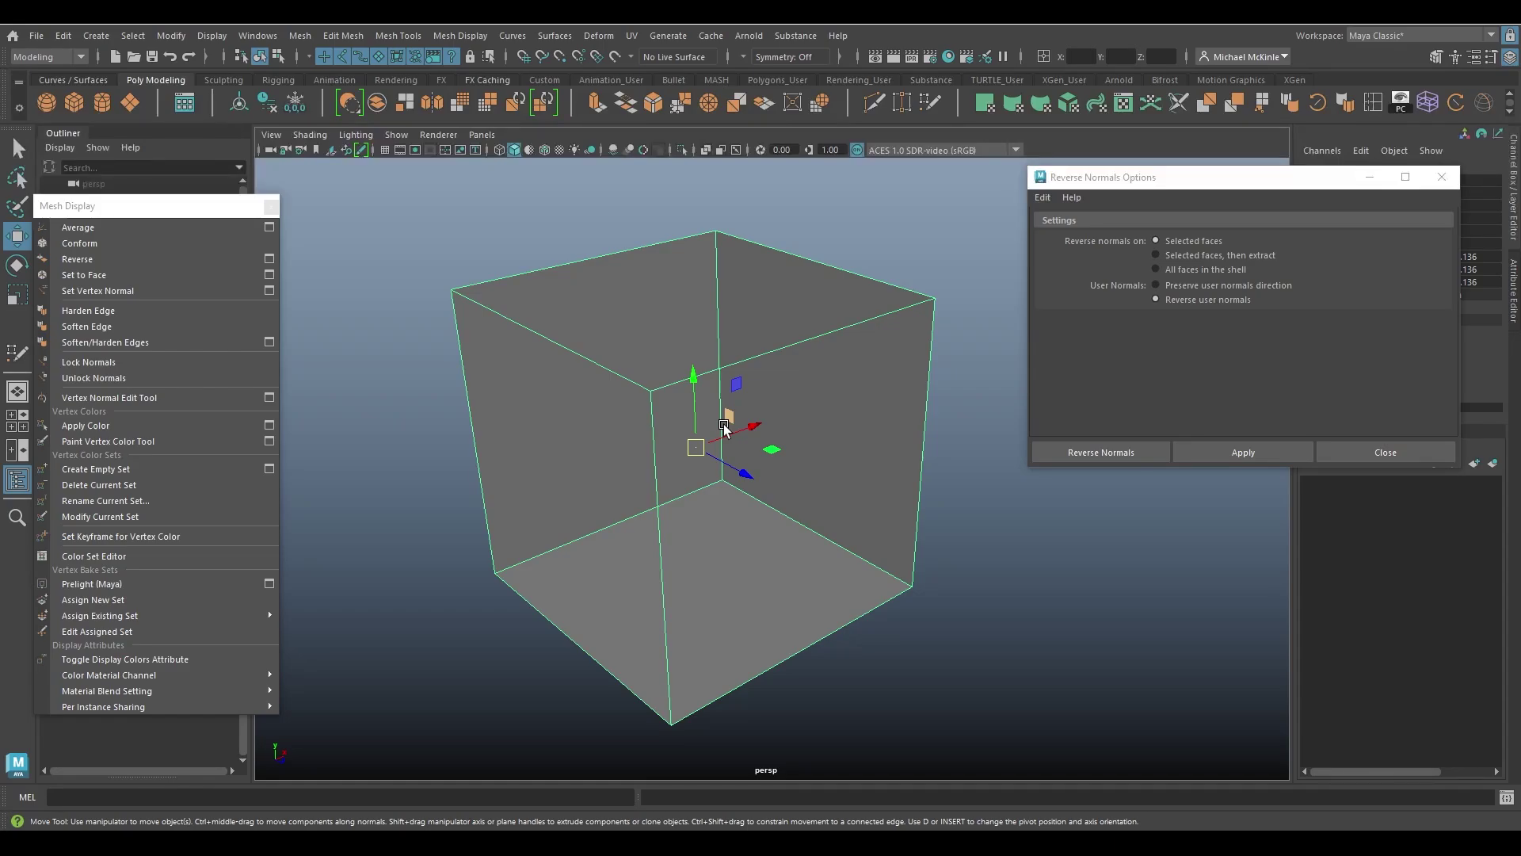
click(1204, 255)
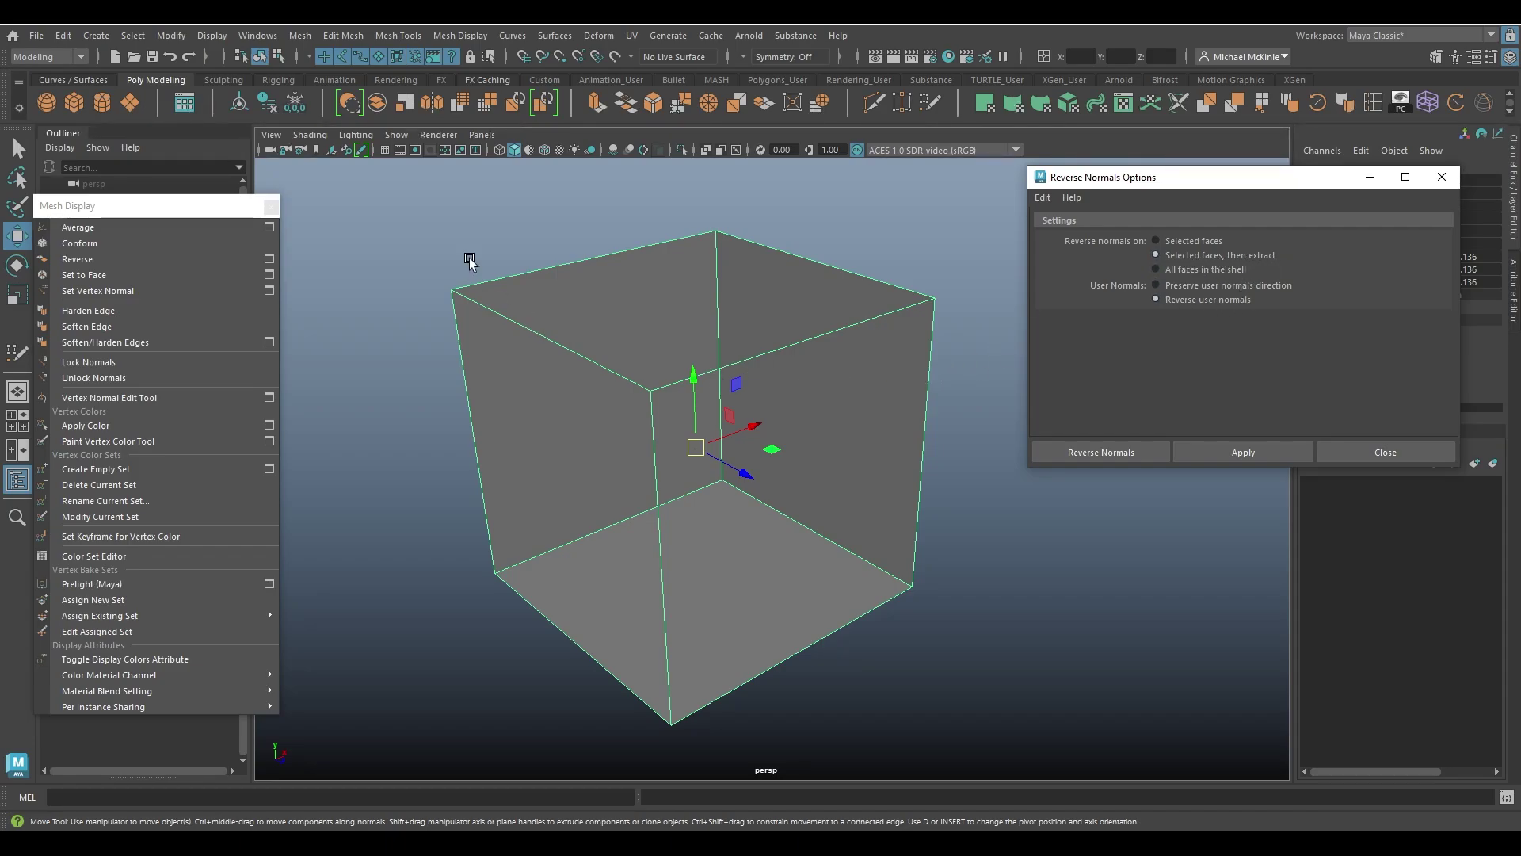
- Deselect the cube, switch to face mode, and select its top face
click(304, 35)
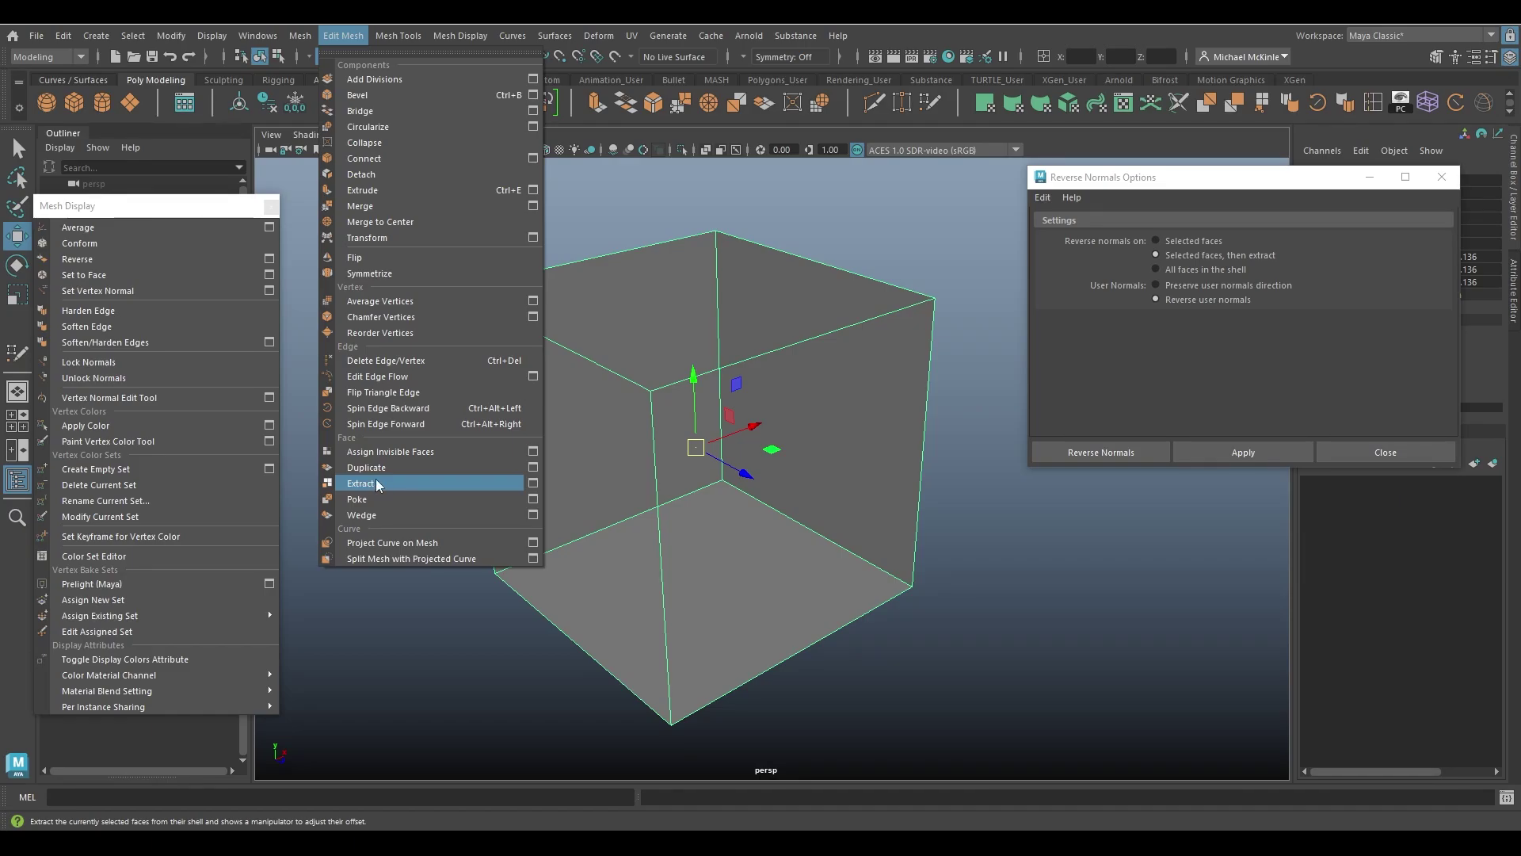
click(609, 203)
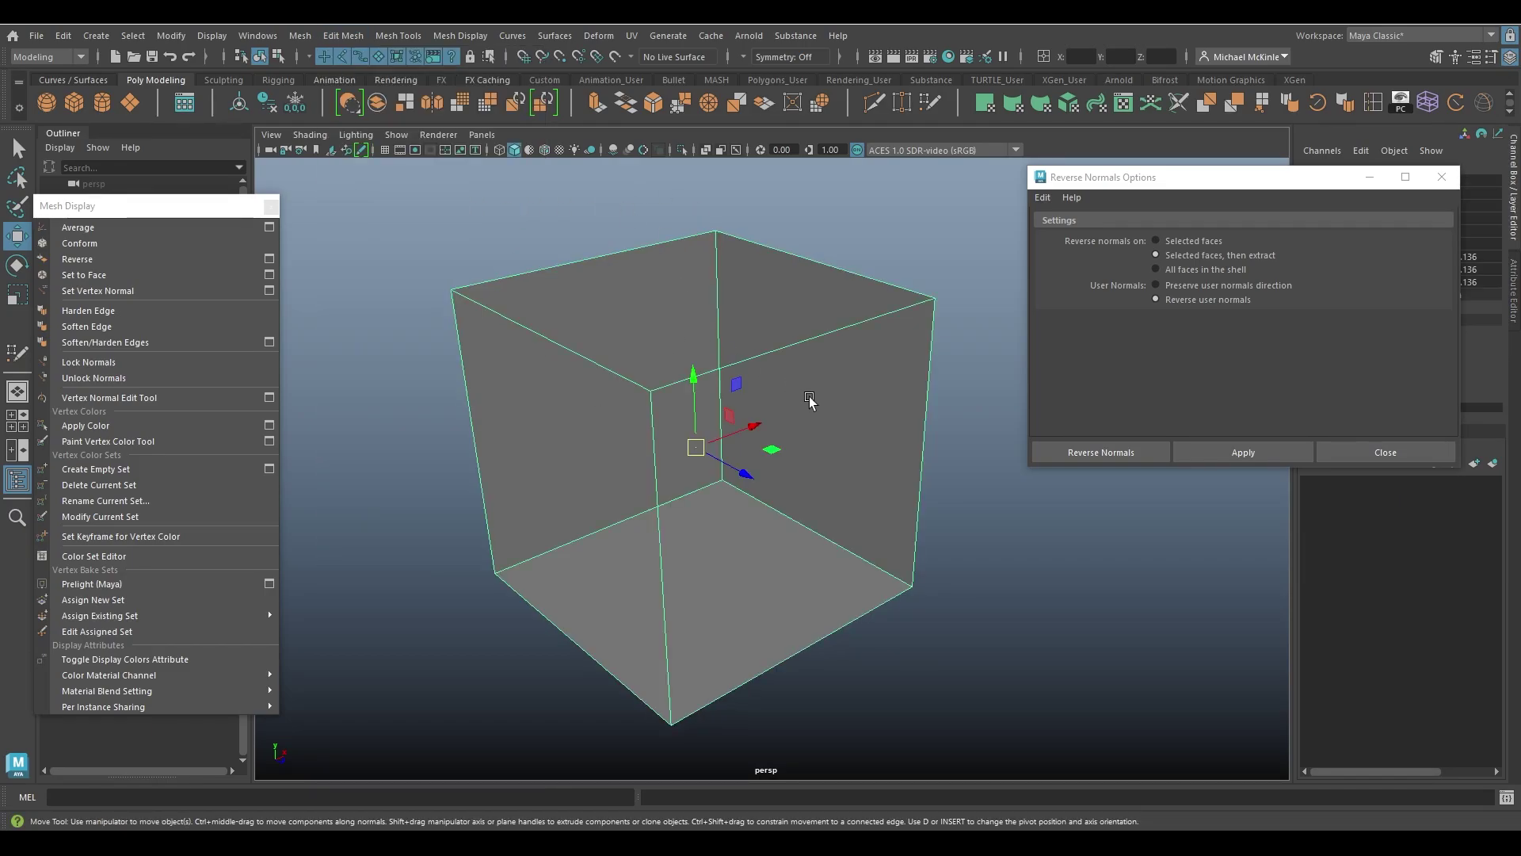
right_drag(812, 330, 811, 353)
click(607, 262)
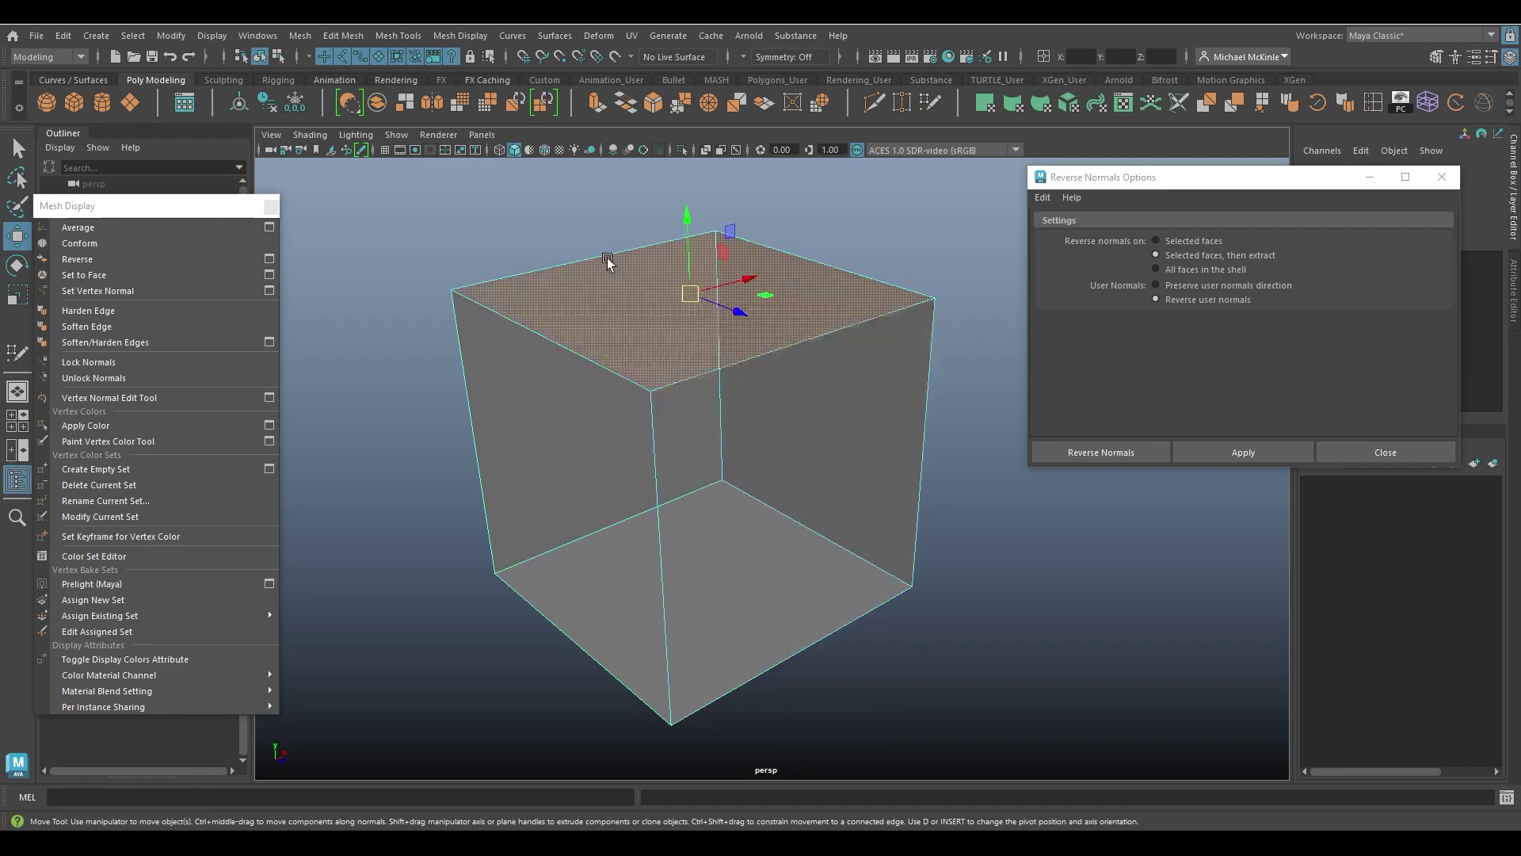
alt+drag(607, 261, 835, 428)
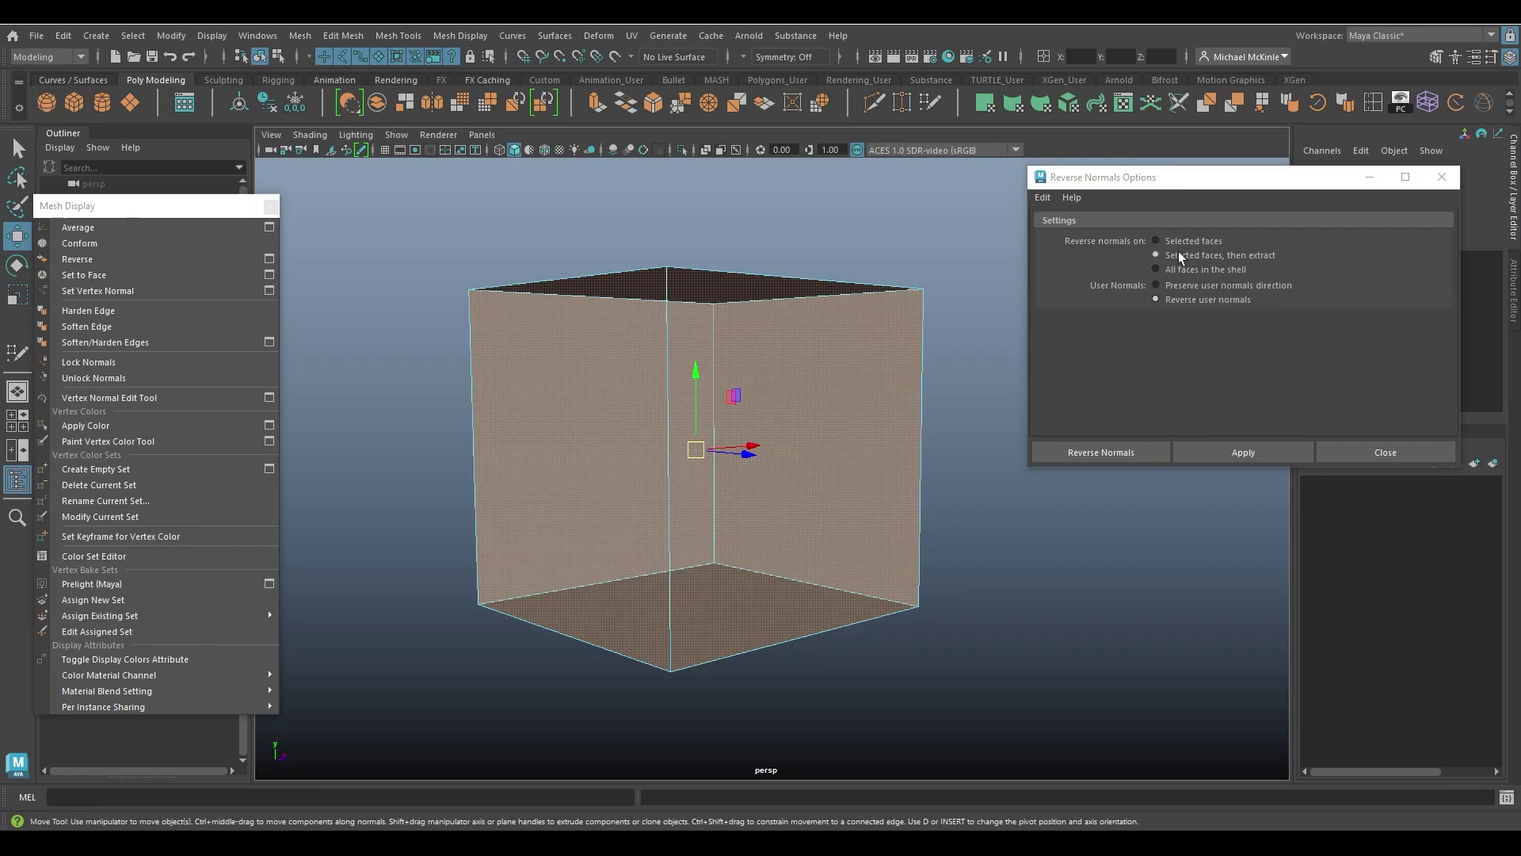
- Reverse the top face's normal with extraction and show the cube's attribute details
click(80, 267)
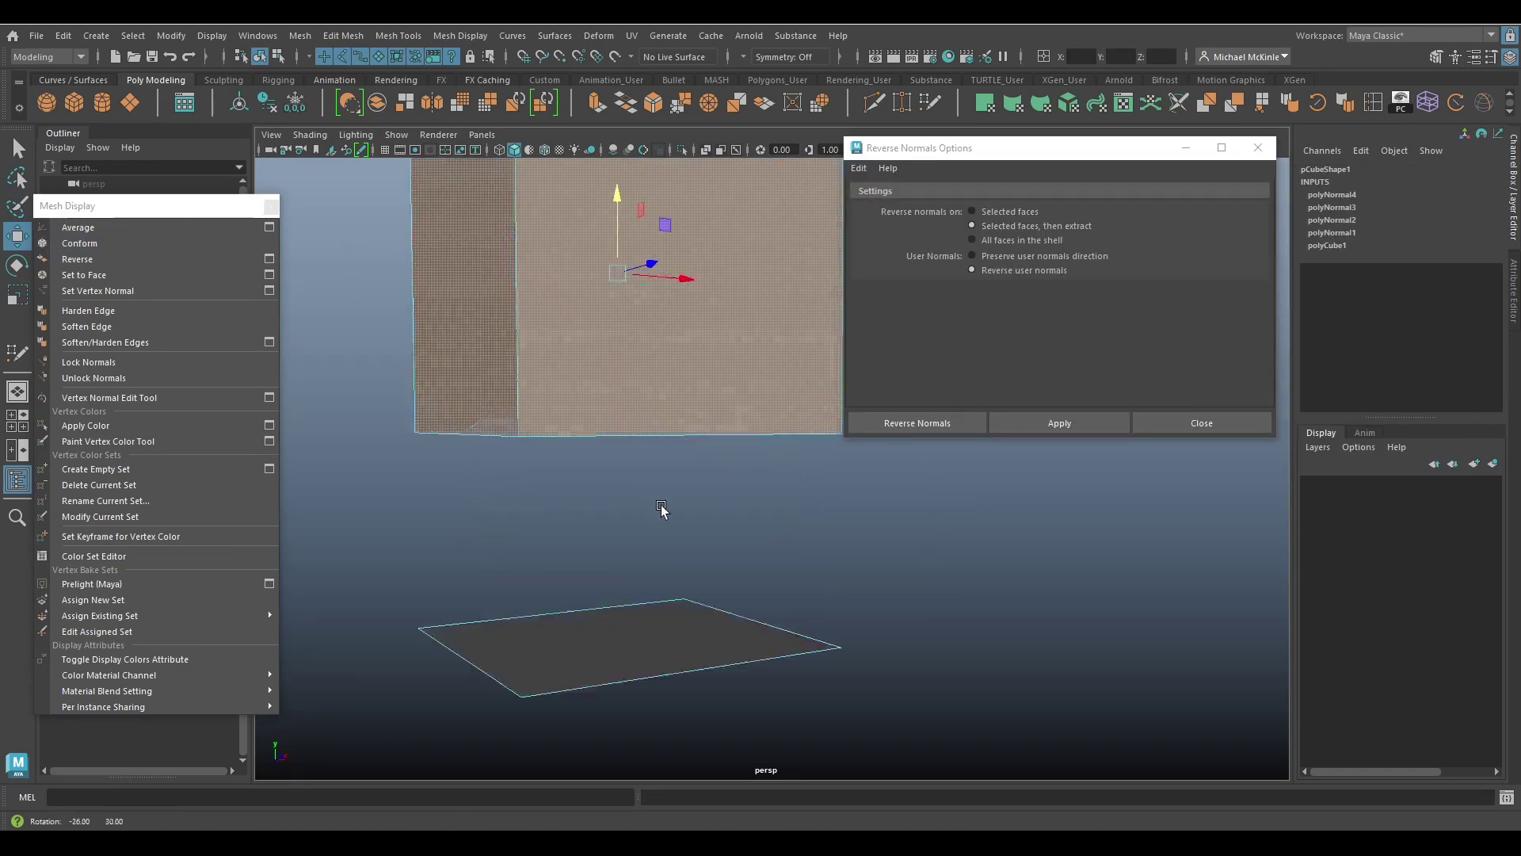
alt+drag(661, 509, 520, 662)
alt+drag(774, 560, 682, 414)
key(ctrl+a)
- Reselect the top face, reverse its normal, and test-move it before undoing
right_drag(672, 377, 669, 428)
alt+drag(669, 428, 718, 493)
click(611, 369)
alt+drag(610, 369, 608, 486)
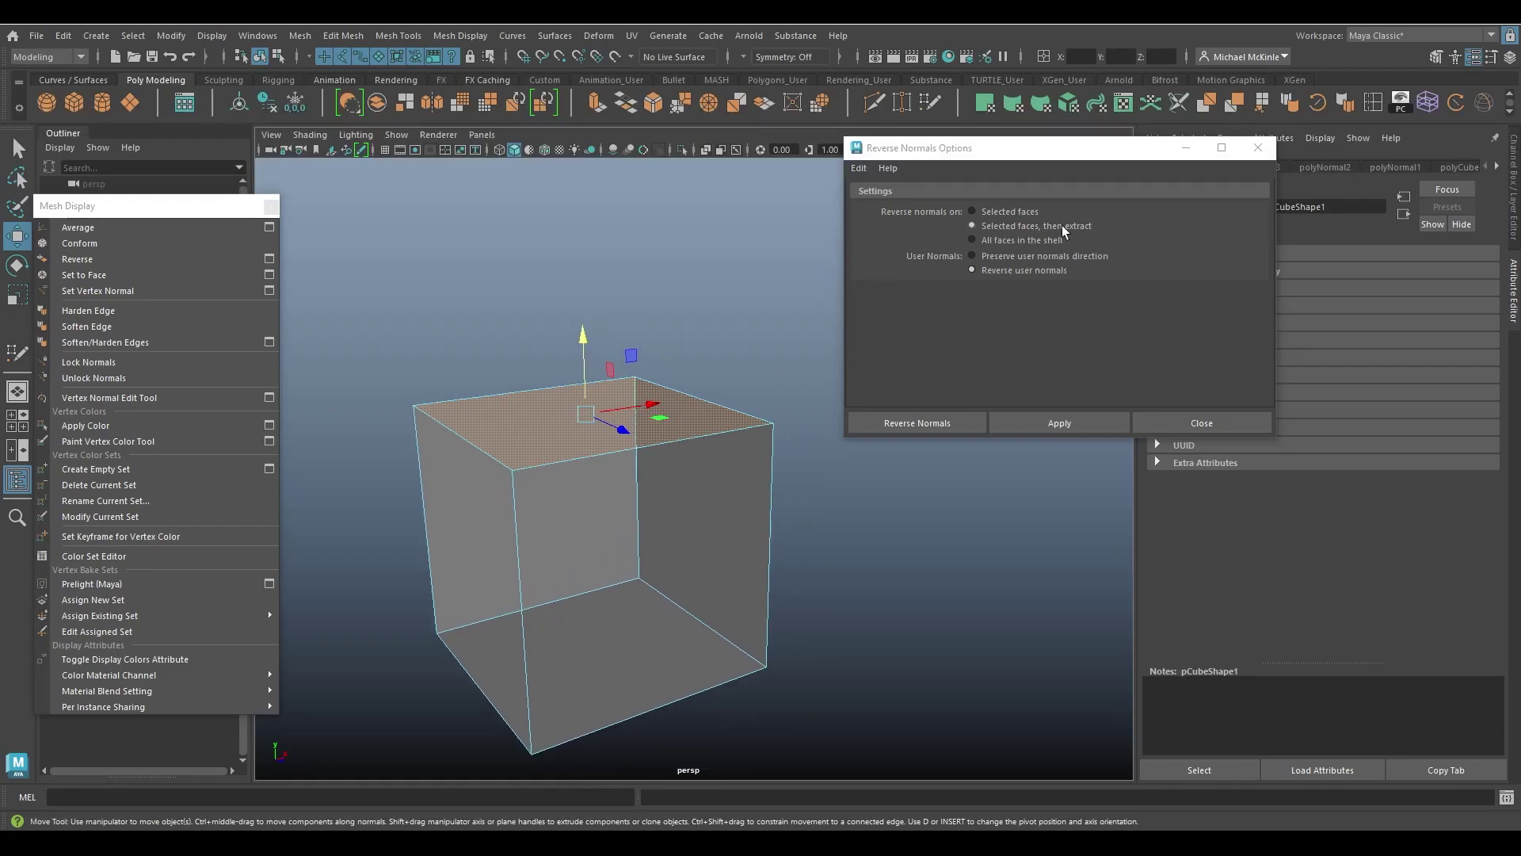
click(927, 422)
drag(615, 429, 649, 250)
key(ctrl+z)
key(ctrl+z)
key(ctrl+z)
key(ctrl+z)
key(ctrl+z)
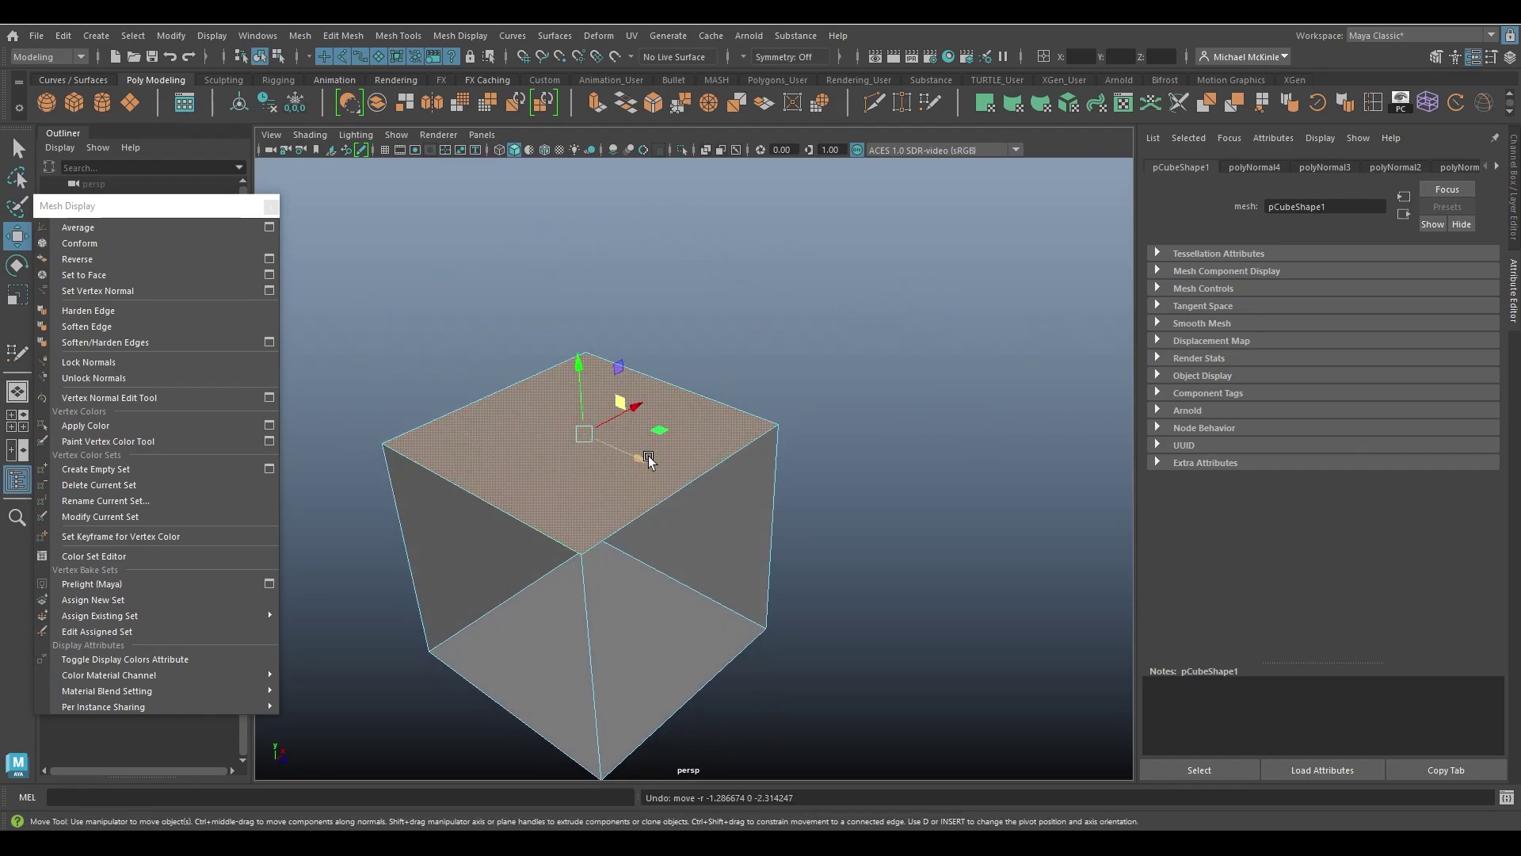
- Select the floating top plane in object mode, test-move it, and undo it back onto the cube
drag(610, 372, 672, 384)
right_drag(661, 323, 701, 307)
click(658, 555)
alt+drag(658, 555, 759, 352)
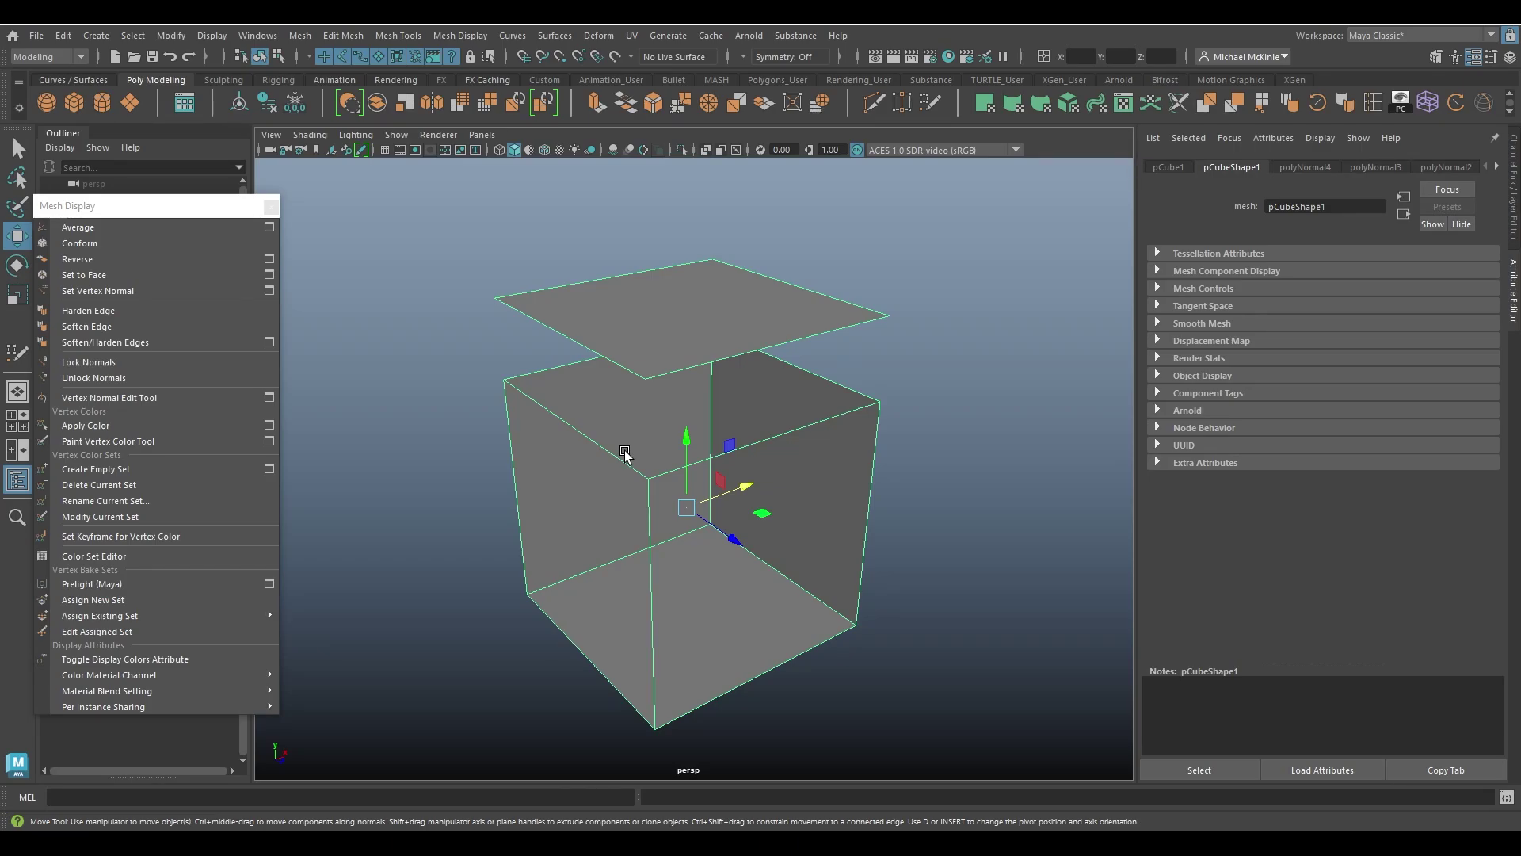
click(662, 332)
drag(733, 325, 669, 330)
key(ctrl+z)
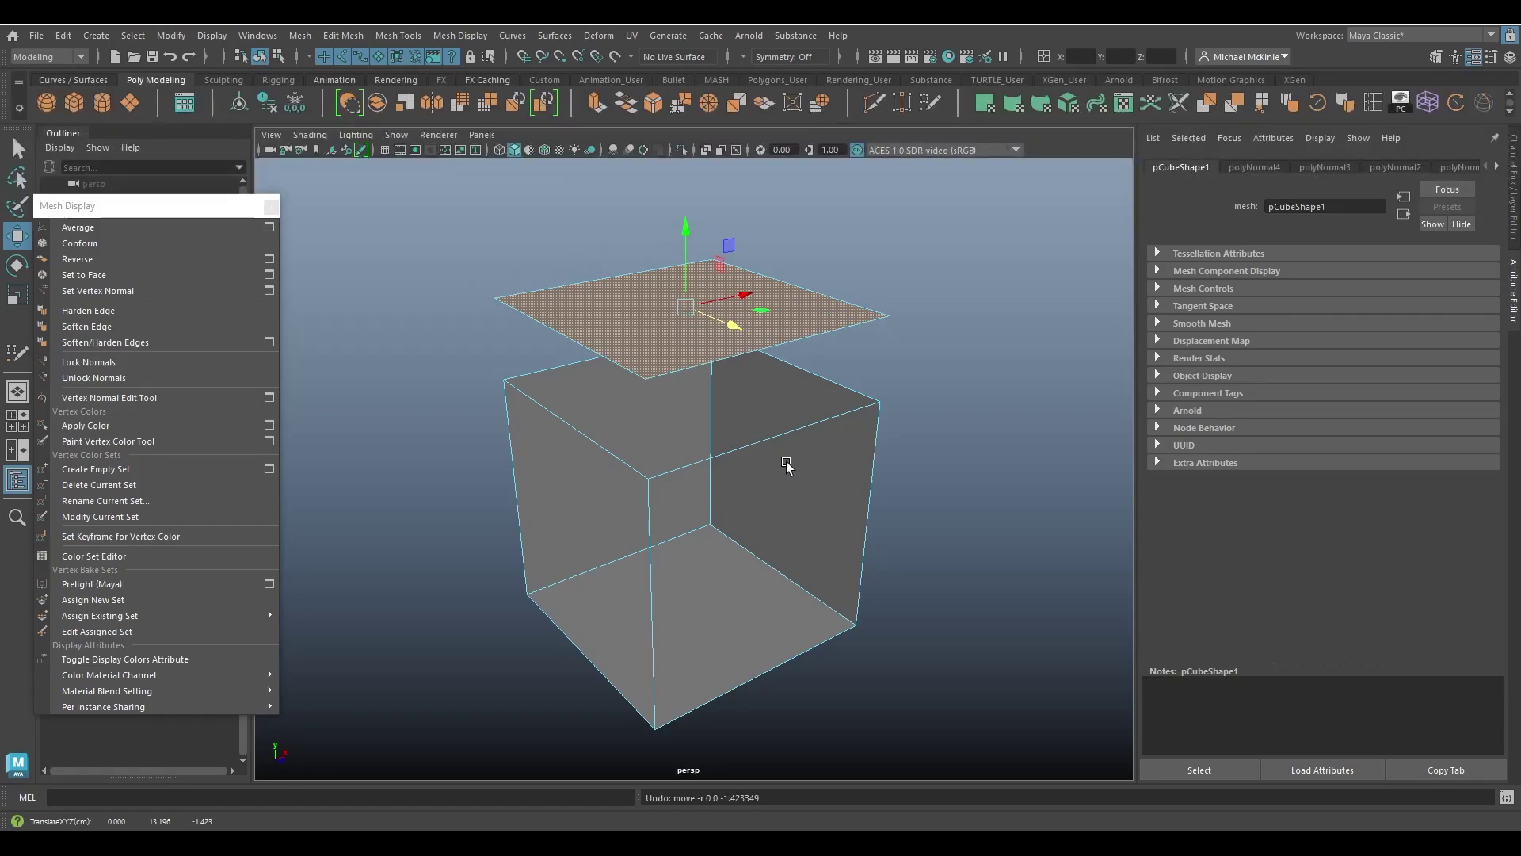
key(ctrl+z)
key(ctrl+z)
key(ctrl+z)
key(ctrl+z)
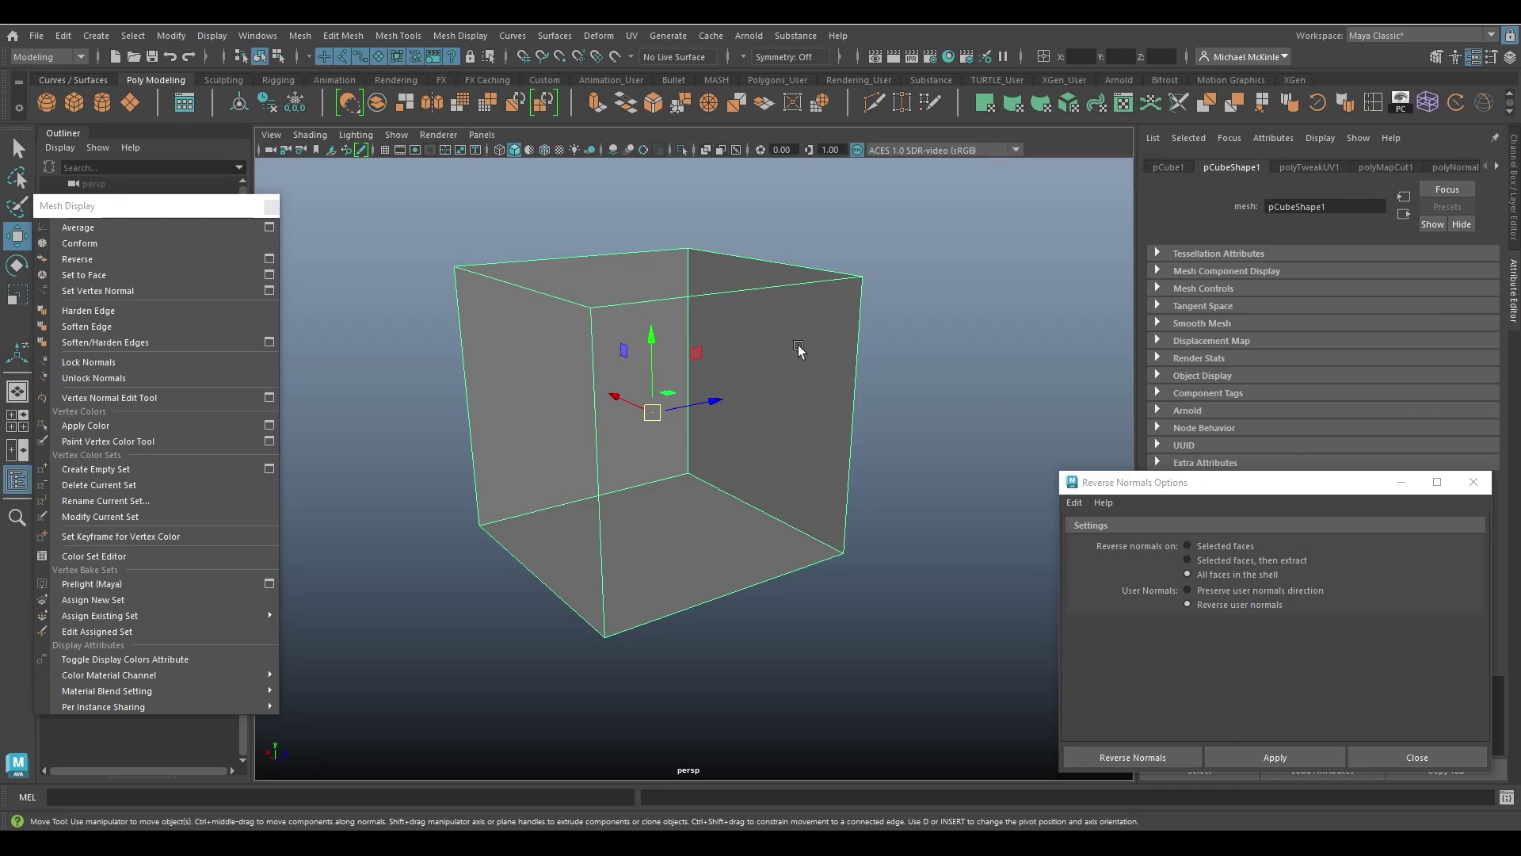
- Reverse the top face with Reverse normals on set to Selected faces, then extract, and apply
mouse_move(801, 473)
alt+mouse_down()
mouse_move(788, 475)
mouse_move(859, 424)
mouse_move(753, 468)
mouse_move(787, 493)
alt+mouse_up()
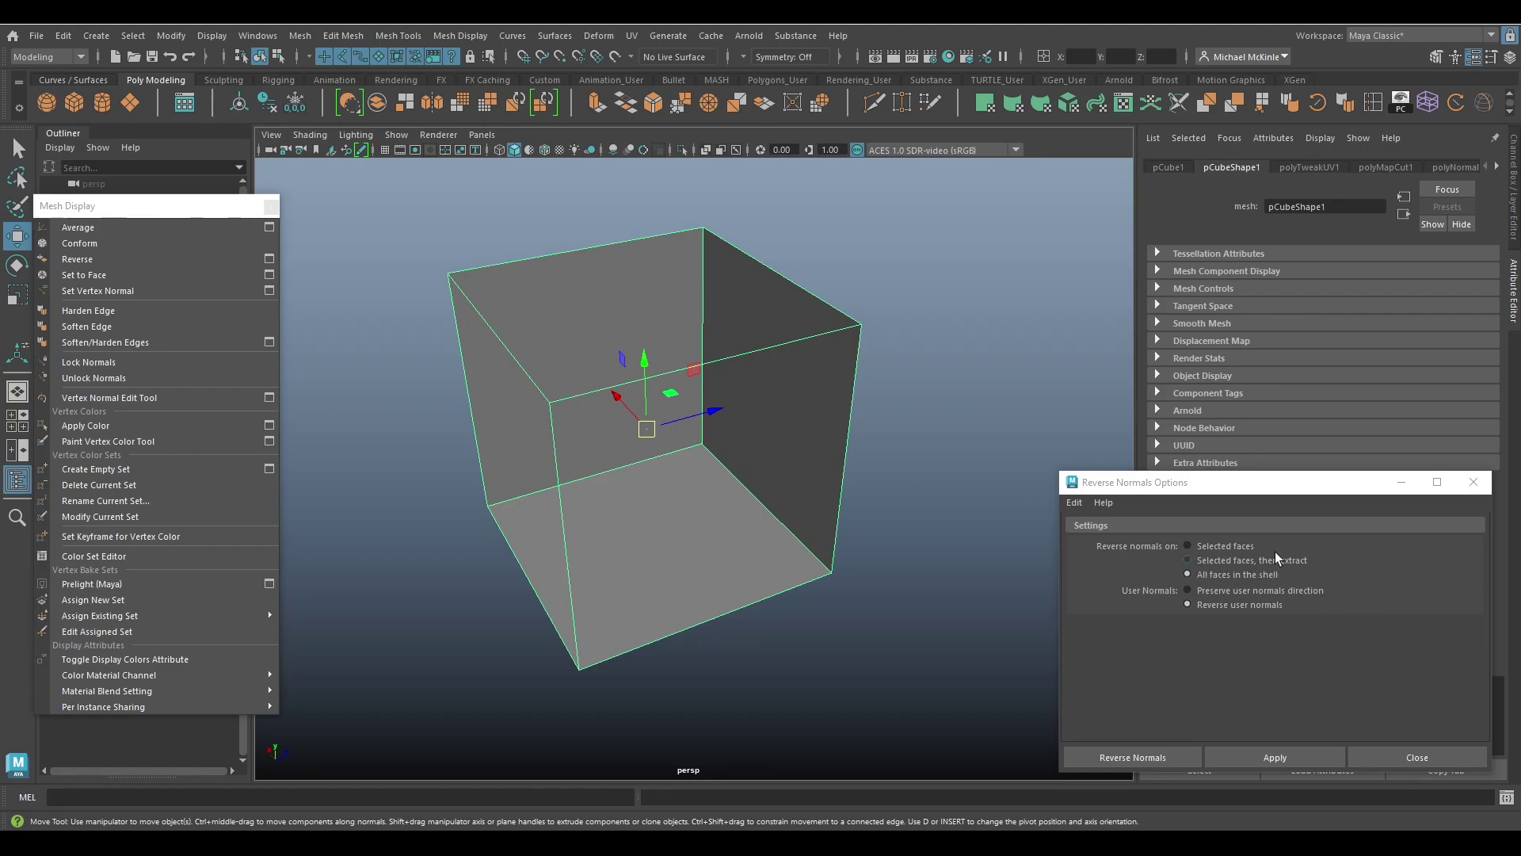
right_drag(731, 317, 744, 336)
click(744, 336)
alt+drag(744, 336, 789, 413)
click(1204, 563)
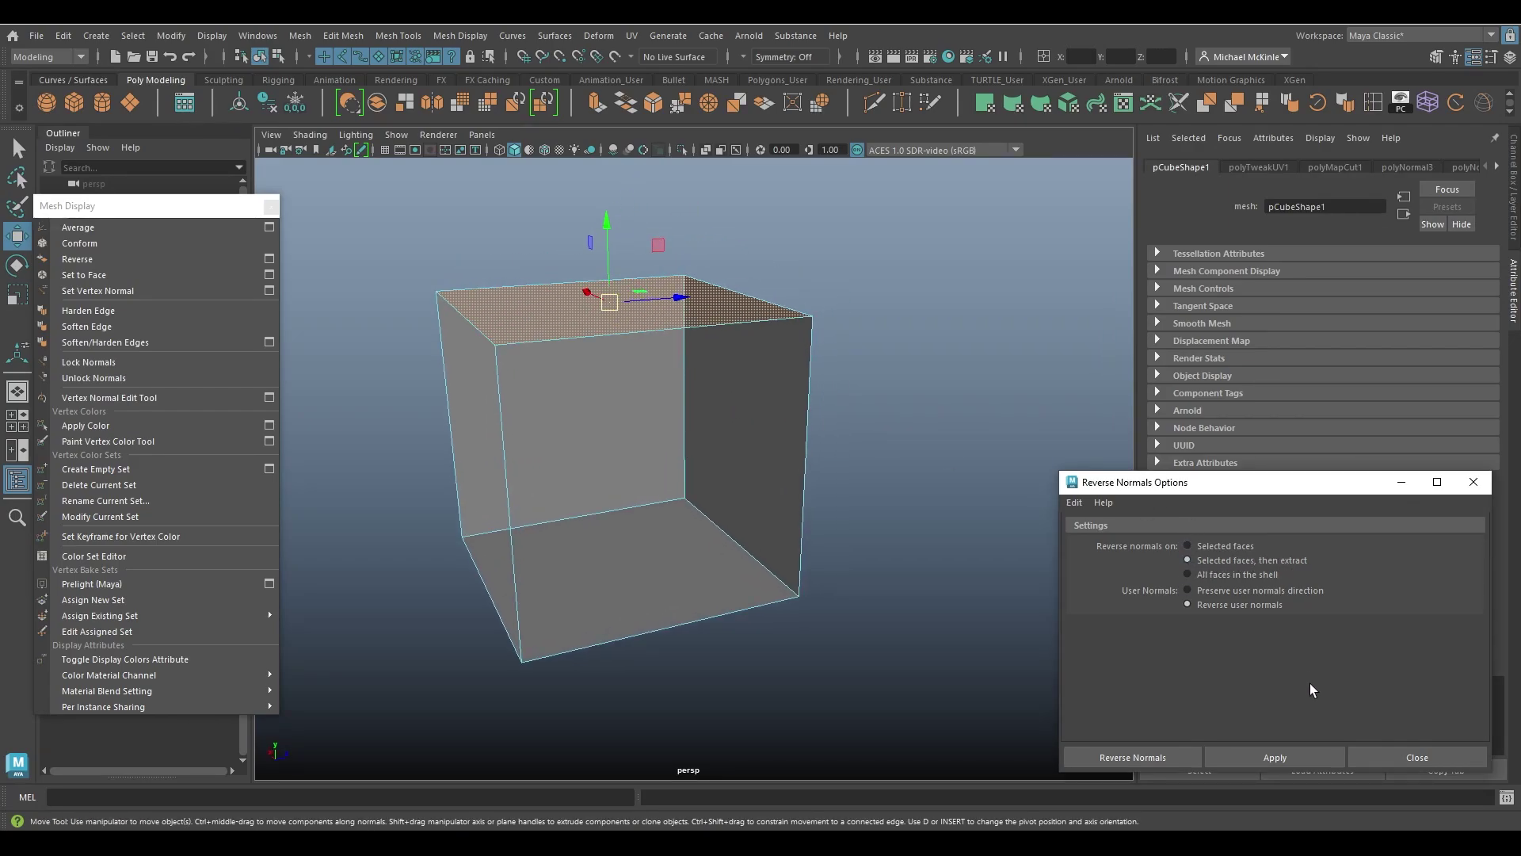
click(1268, 757)
- Lift the extracted top face to show it is detached, then undo the lift
alt+drag(703, 451, 528, 298)
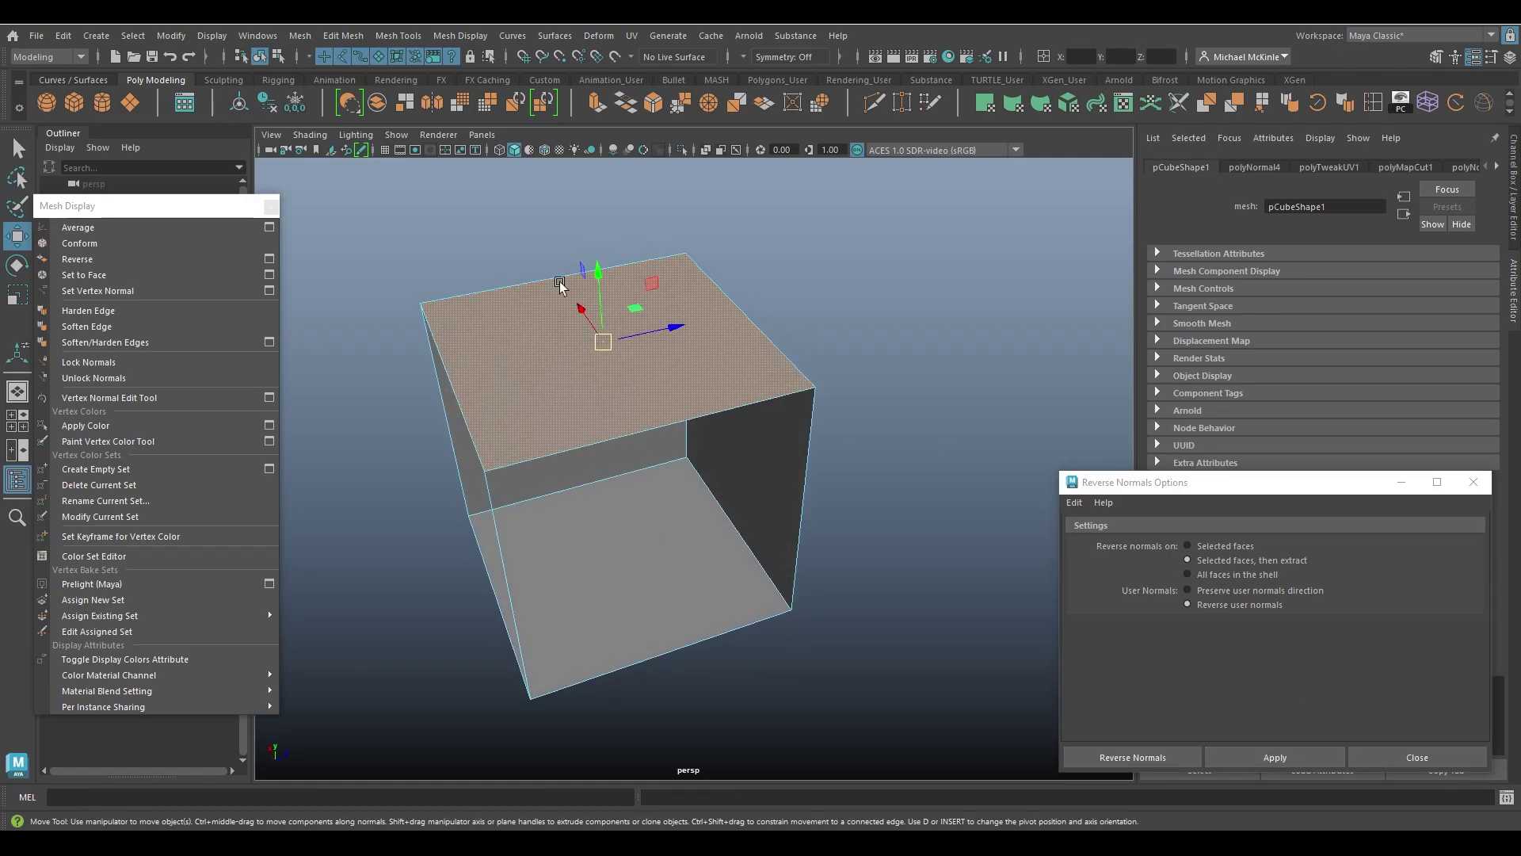
alt+drag(713, 400, 726, 366)
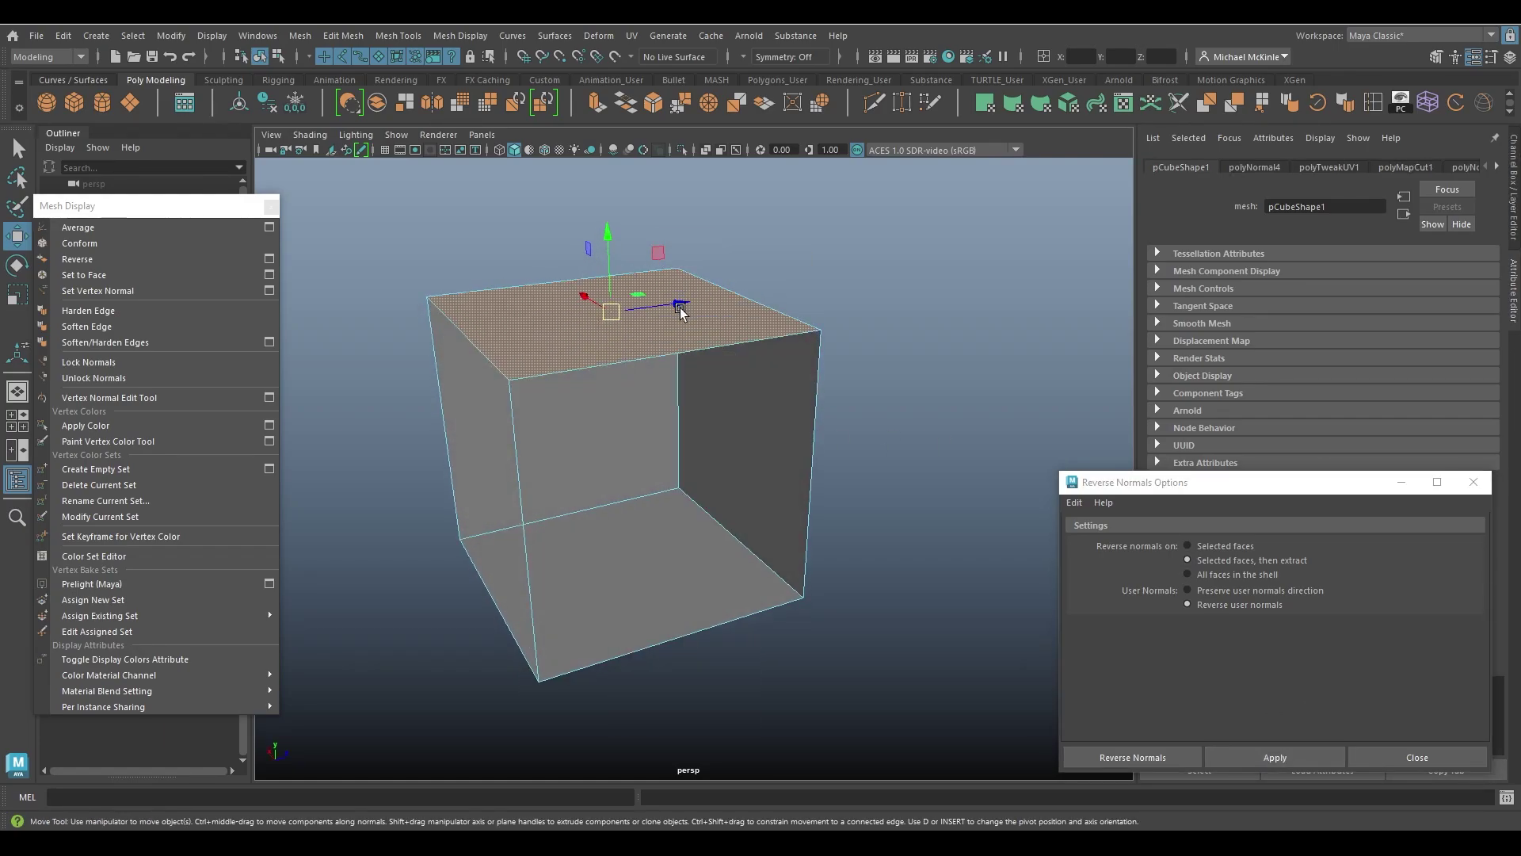
drag(610, 241, 606, 181)
key(ctrl+z)
key(ctrl+z)
right_drag(655, 301, 735, 278)
right_drag(655, 316, 655, 360)
drag(615, 231, 611, 187)
- Invert the selection to the other faces, test-move them down, undo, and drop the front-left face
key(ctrl+z)
key(ctrl+shift+i)
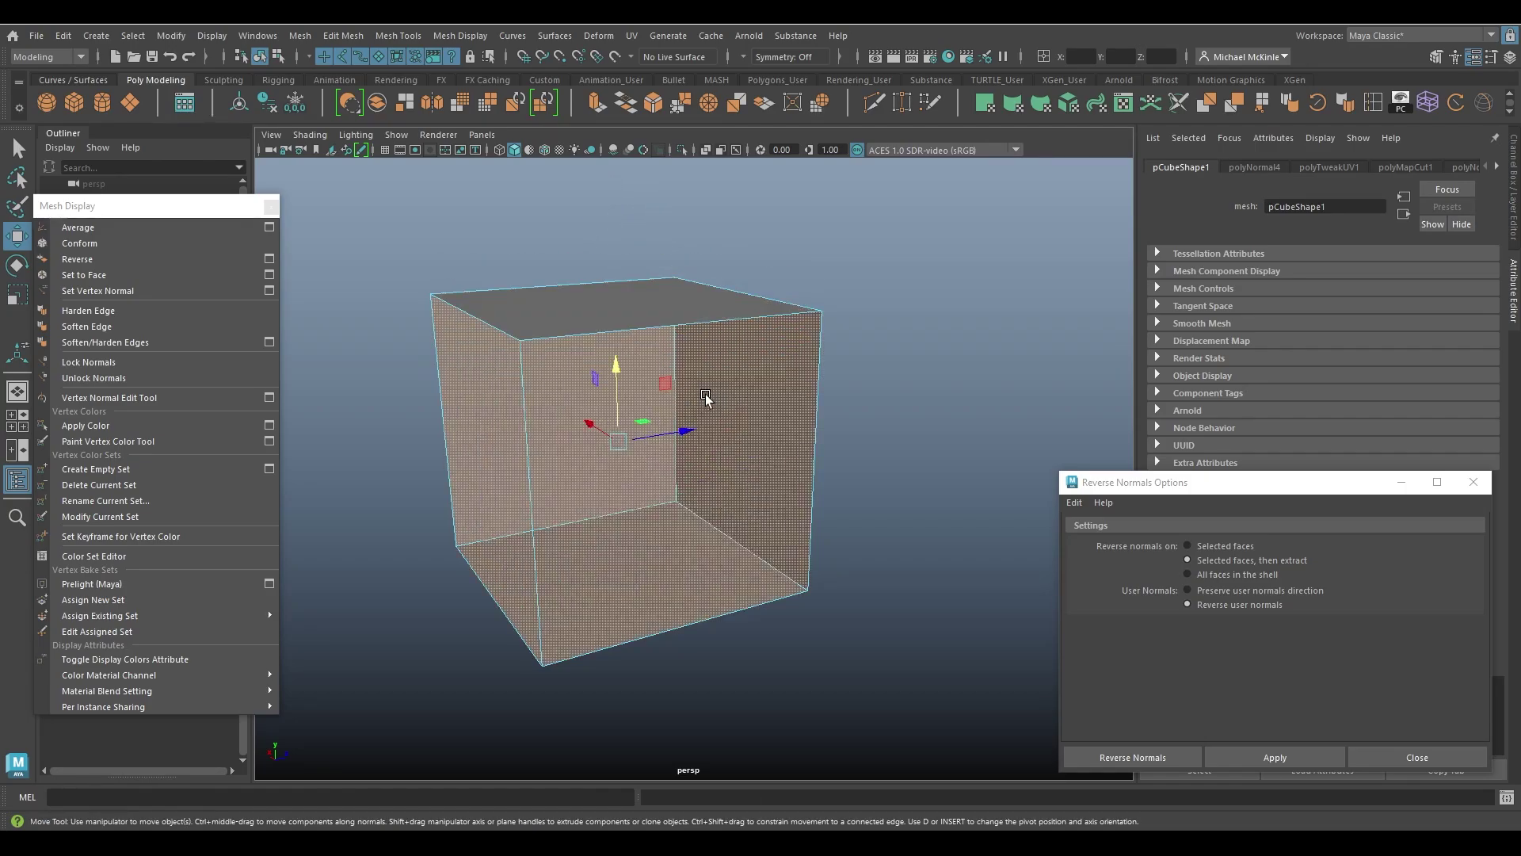
drag(616, 378, 620, 425)
key(ctrl+z)
alt+drag(840, 392, 860, 398)
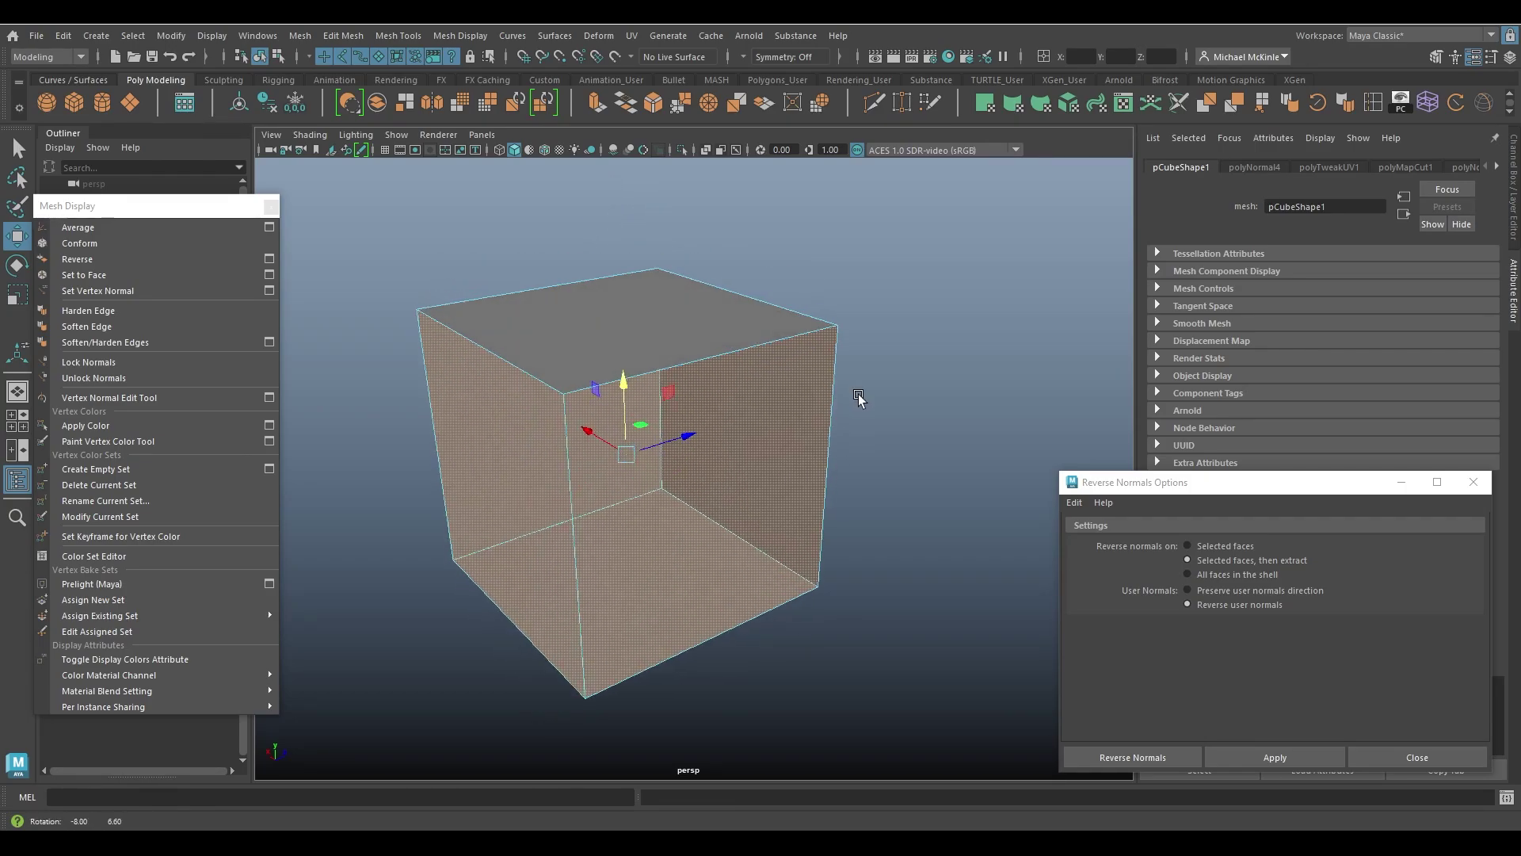
alt+drag(631, 475, 740, 418)
ctrl+click(782, 435)
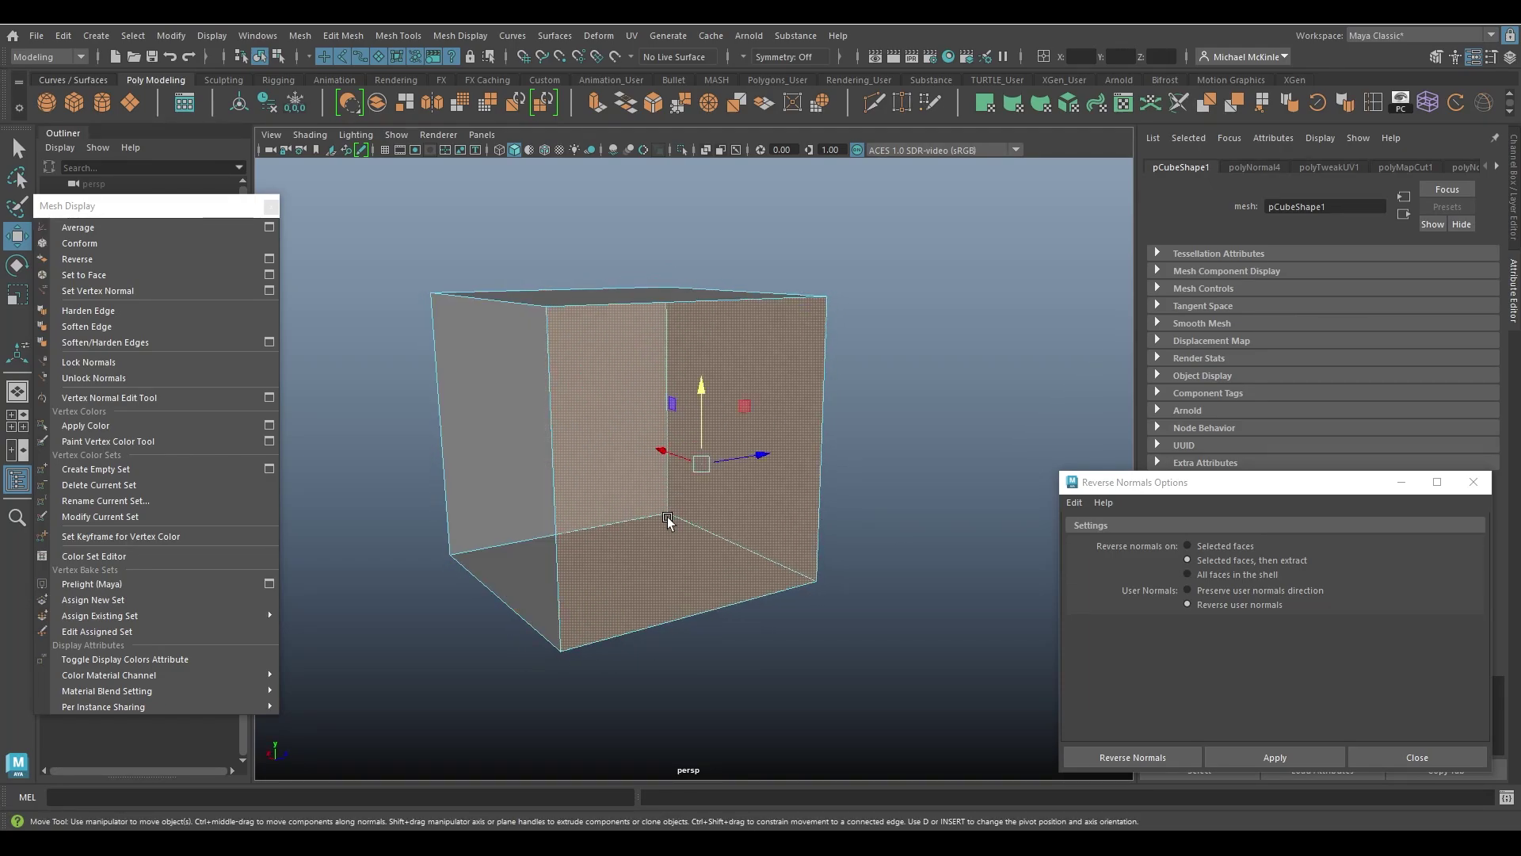
- Reverse the detached top face's normals with All faces in the shell
click(492, 481)
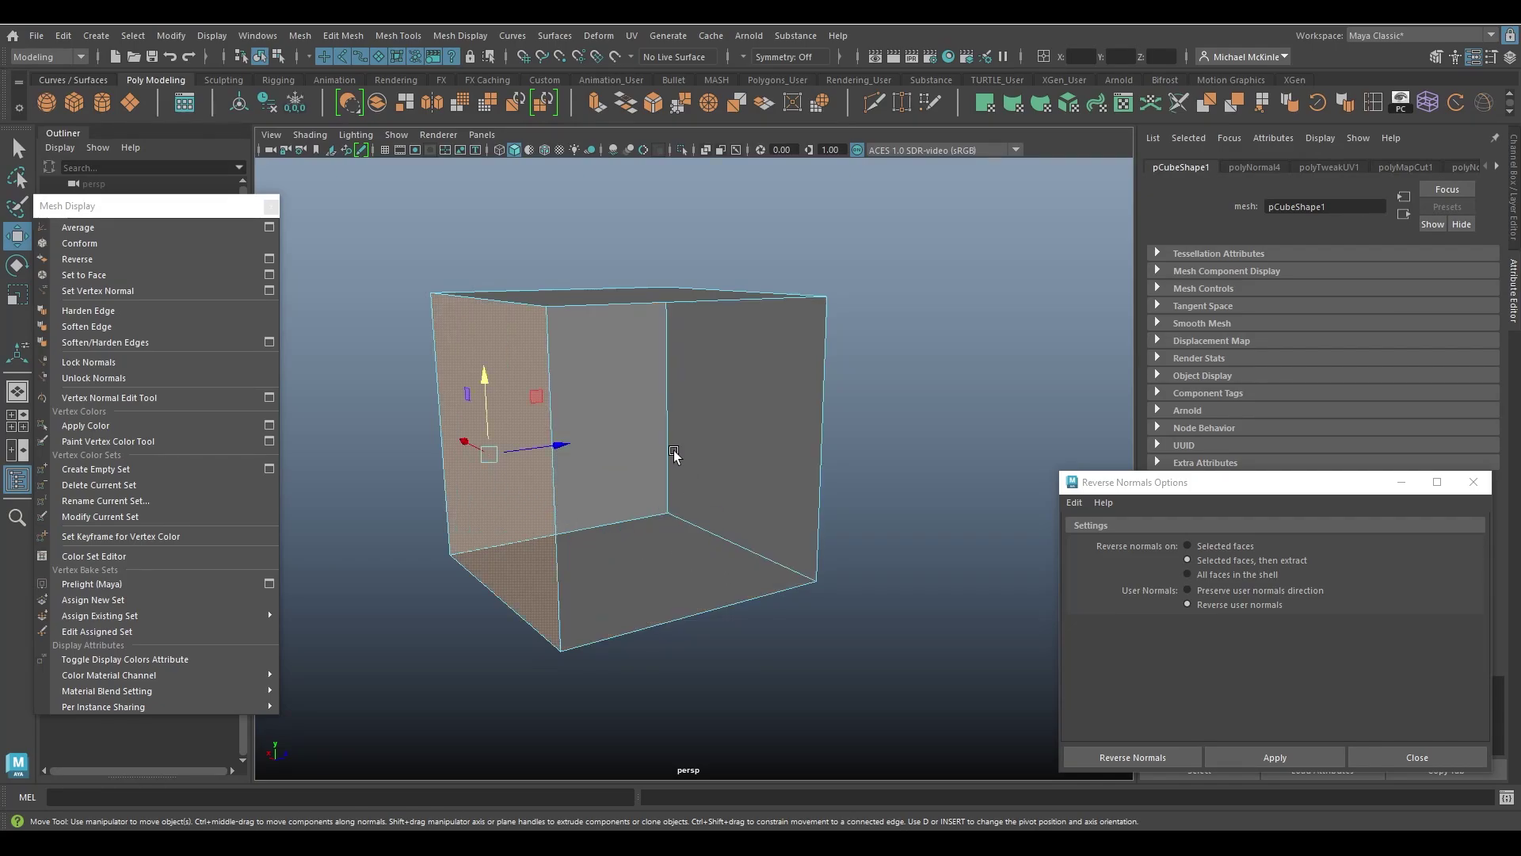
alt+drag(669, 441, 652, 428)
click(608, 331)
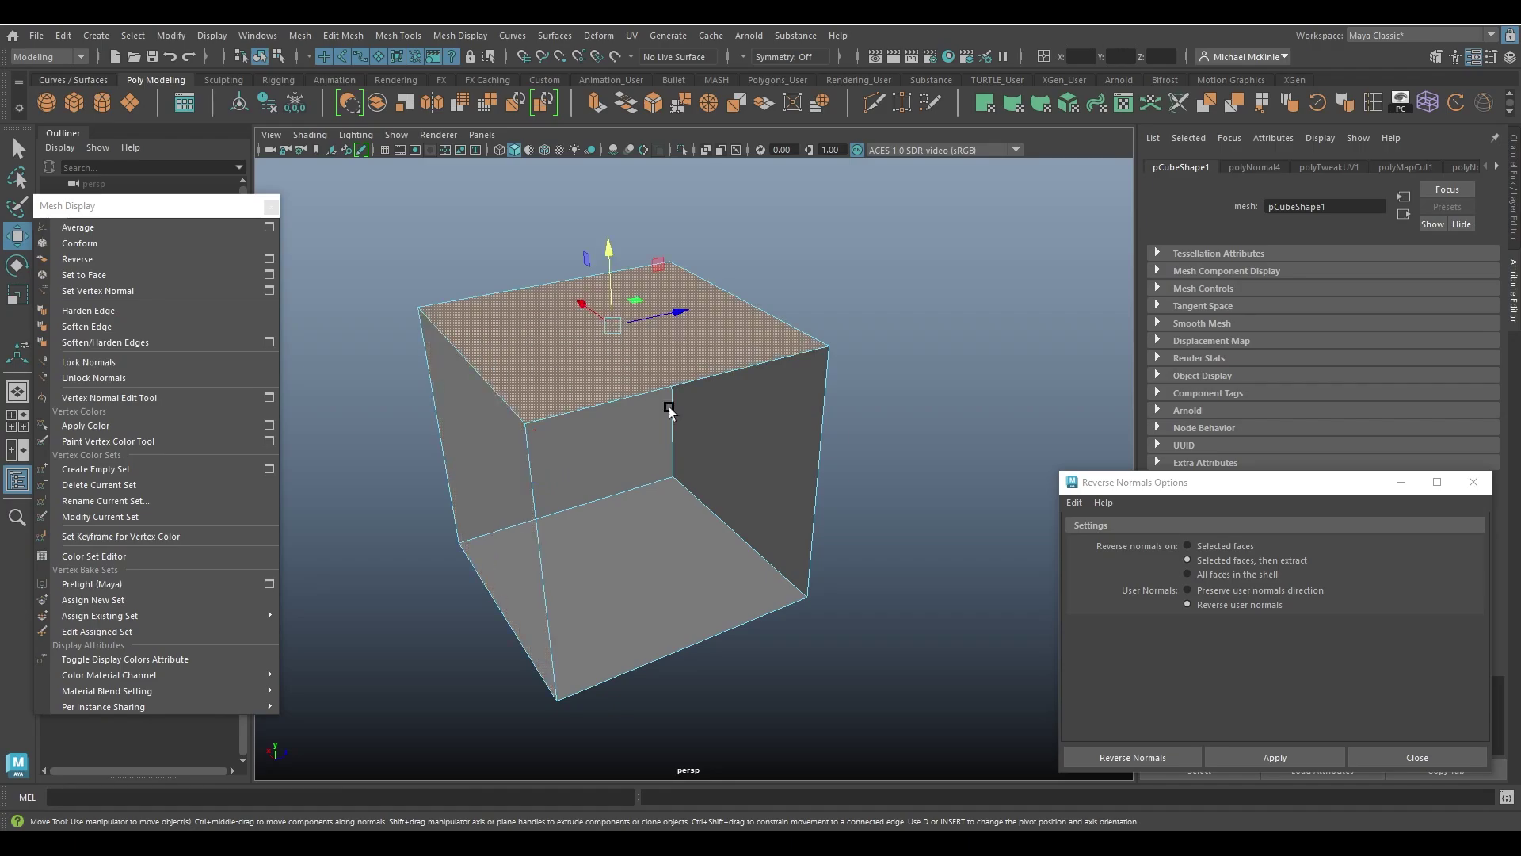
click(1223, 576)
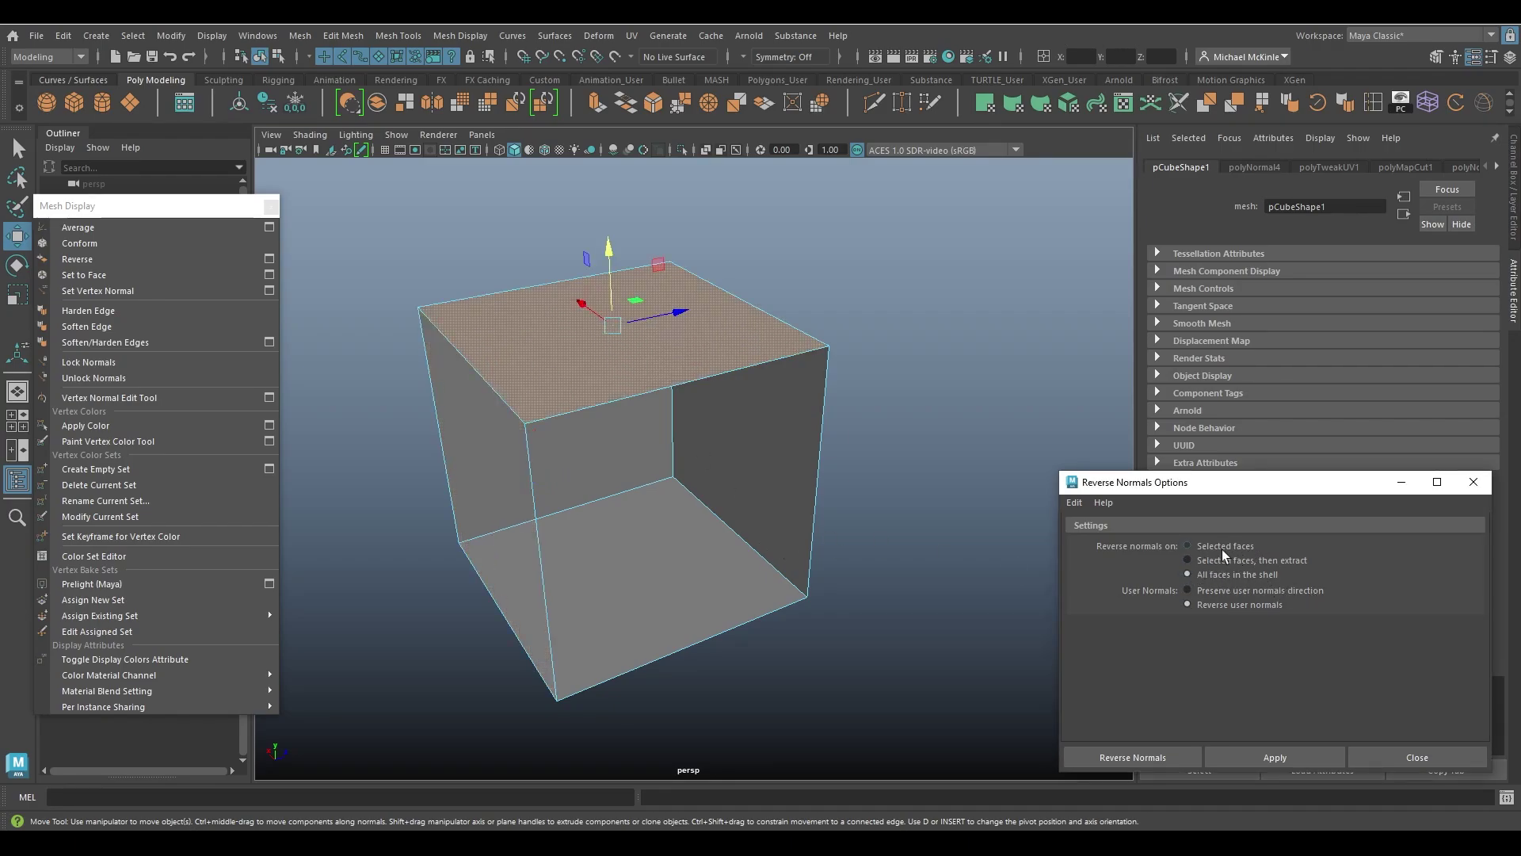
alt+drag(928, 458, 1291, 708)
click(1291, 757)
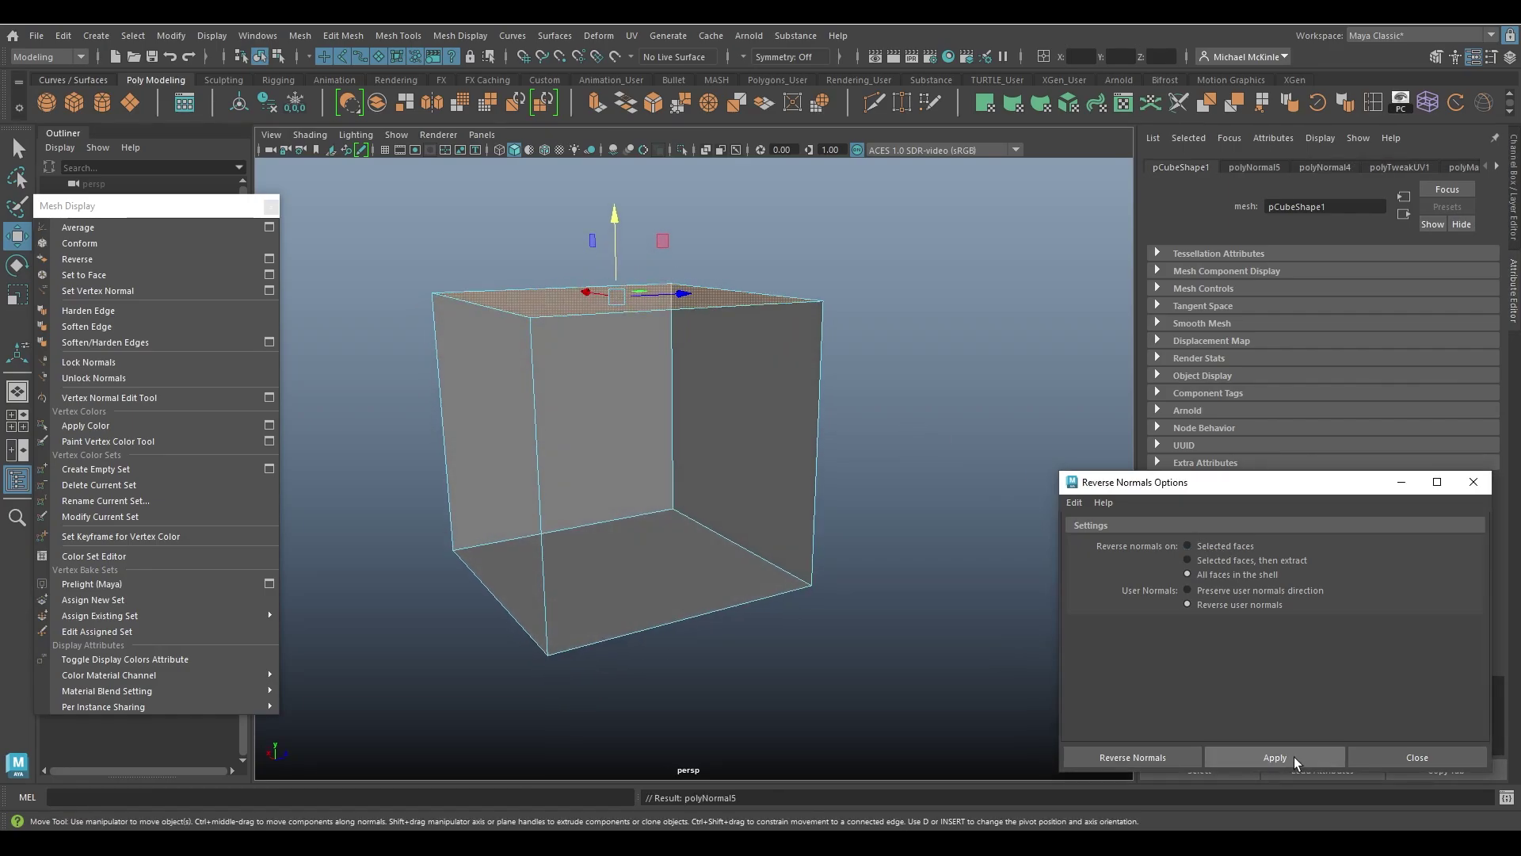
- Reverse normals on the rest of the cube's shell and view the closed cube
alt+drag(669, 434, 693, 343)
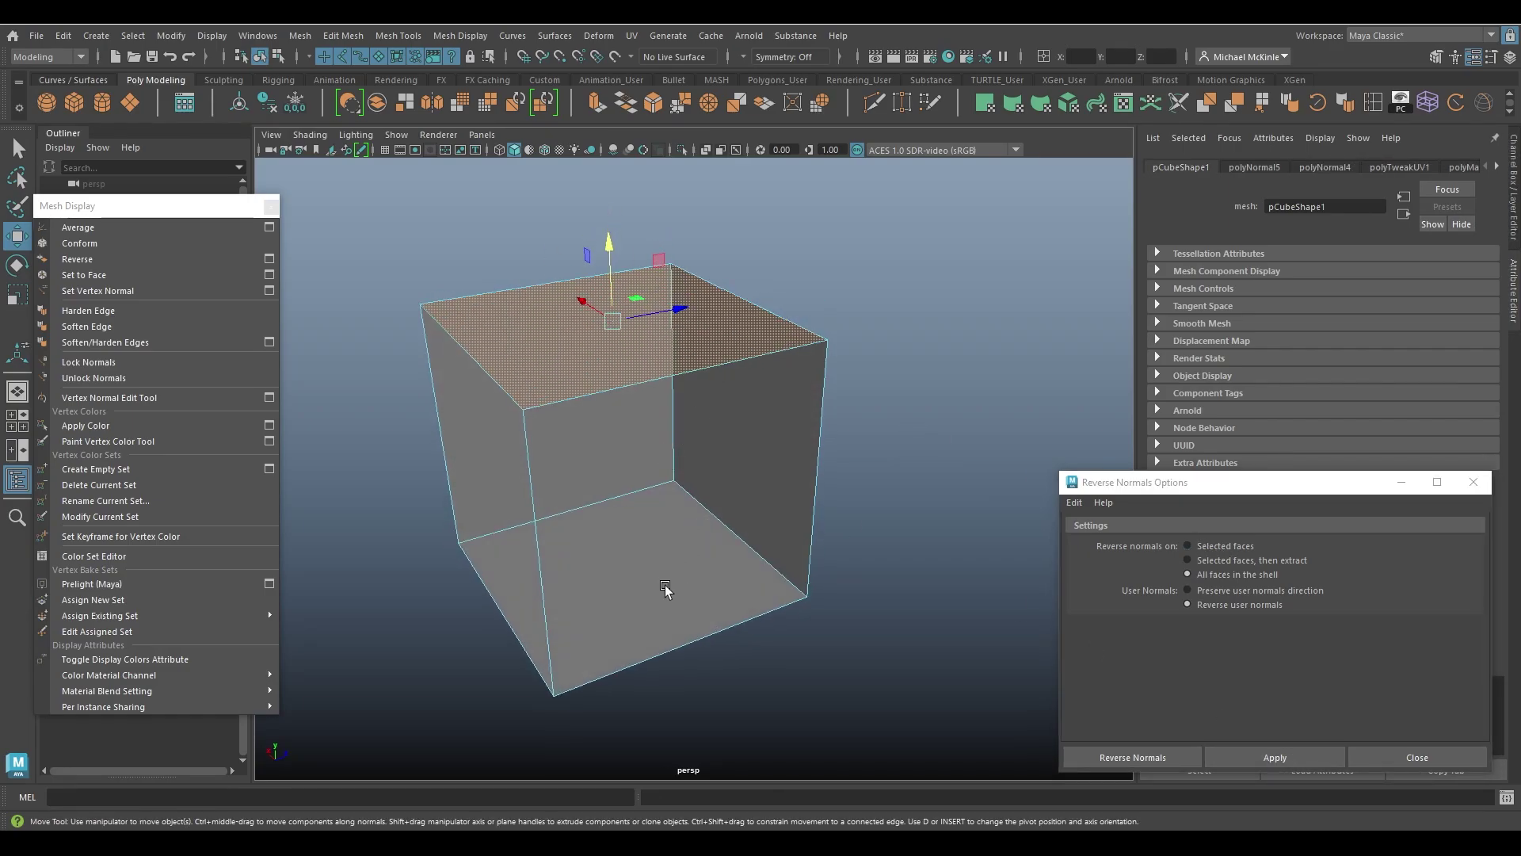
alt+drag(476, 473, 765, 492)
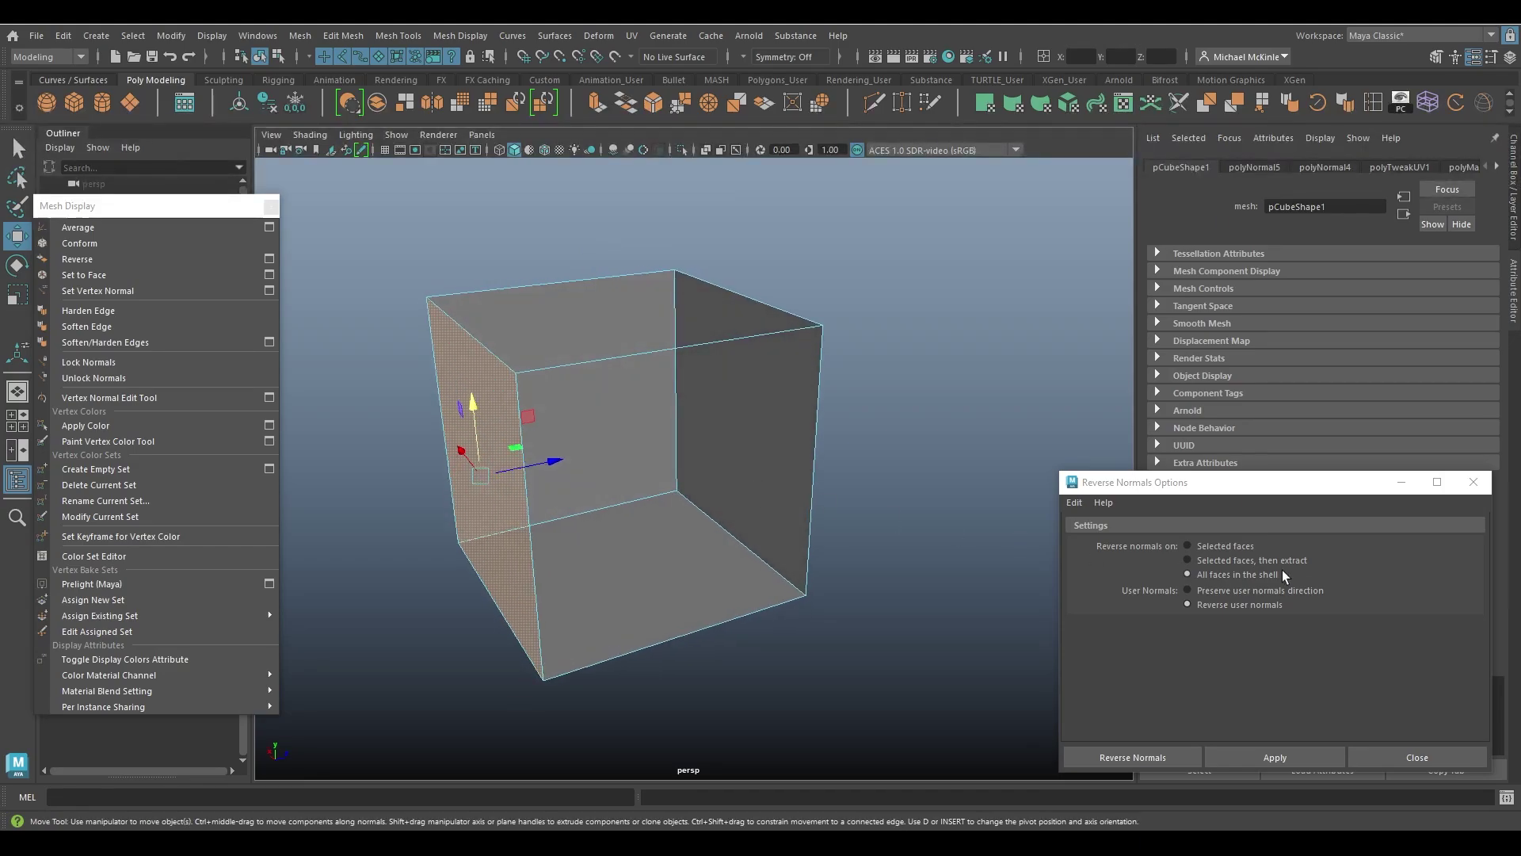
click(1270, 755)
alt+drag(346, 519, 789, 412)
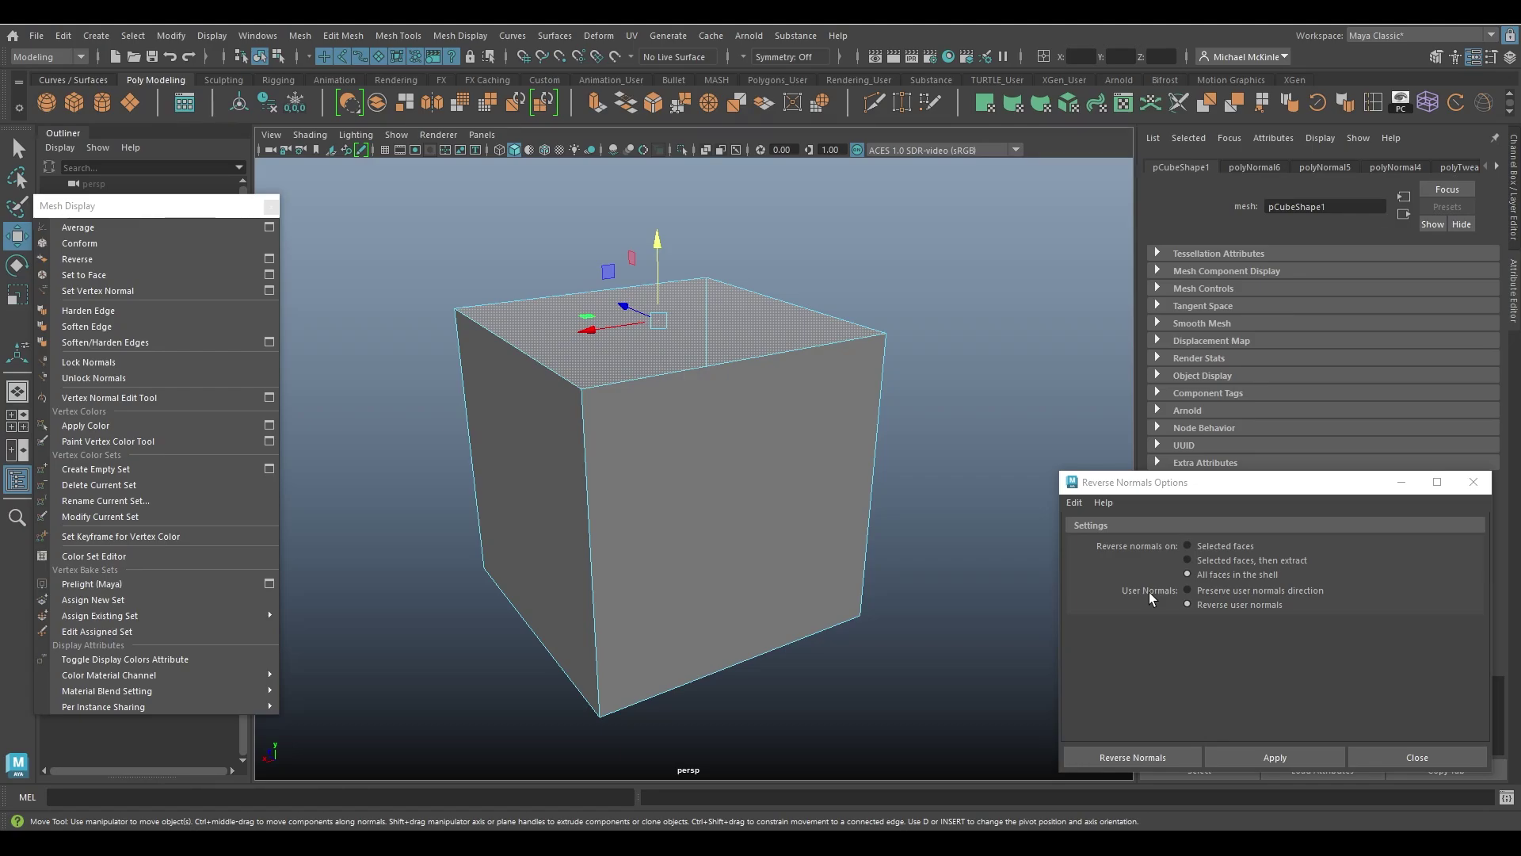
- Toggle the User Normals option between preserving direction and reversing user normals
drag(143, 211, 216, 201)
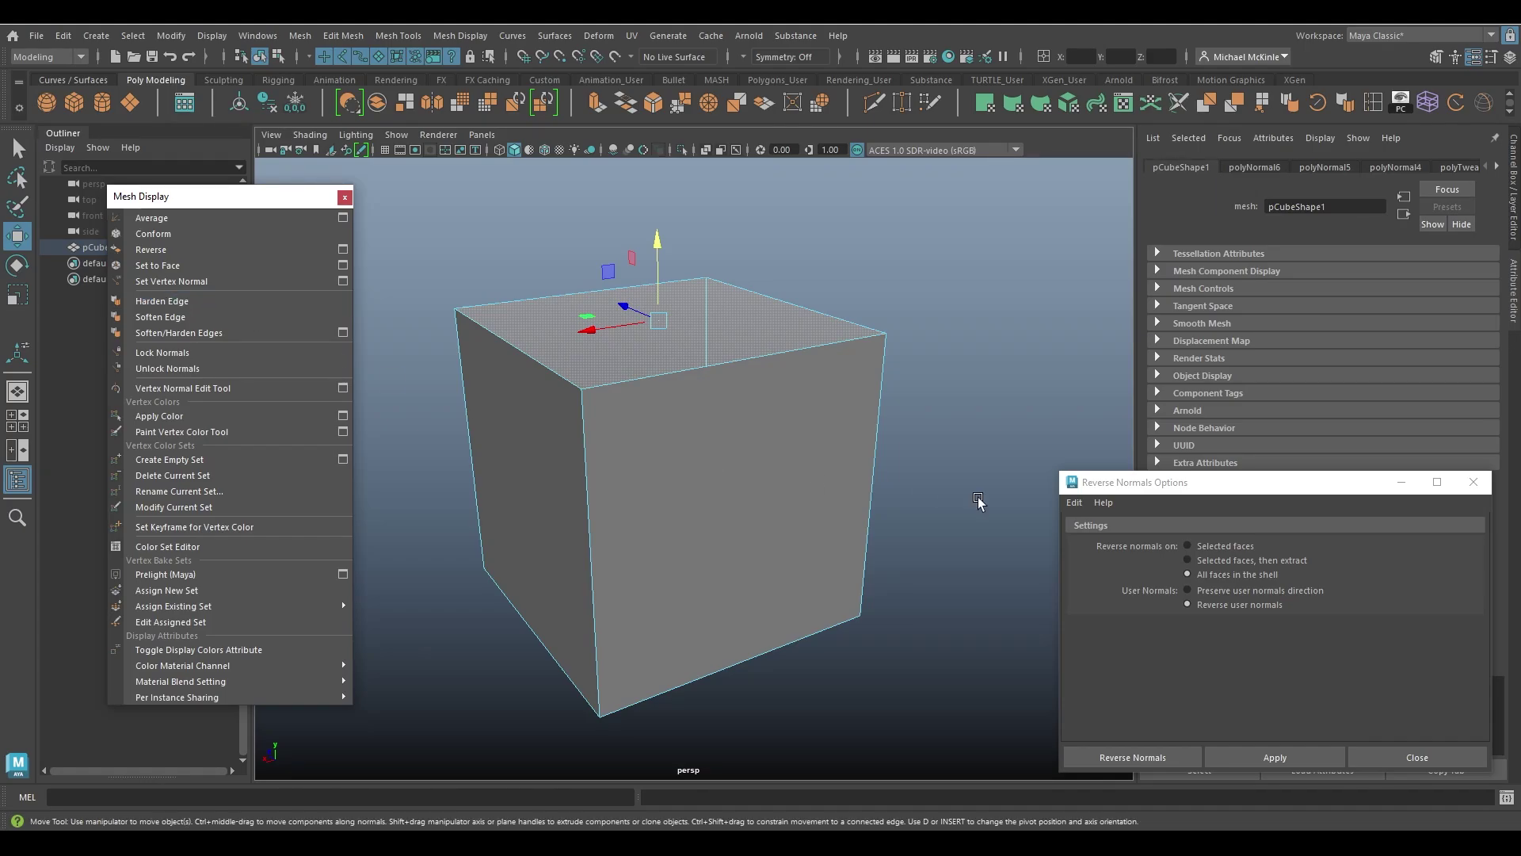
click(1239, 591)
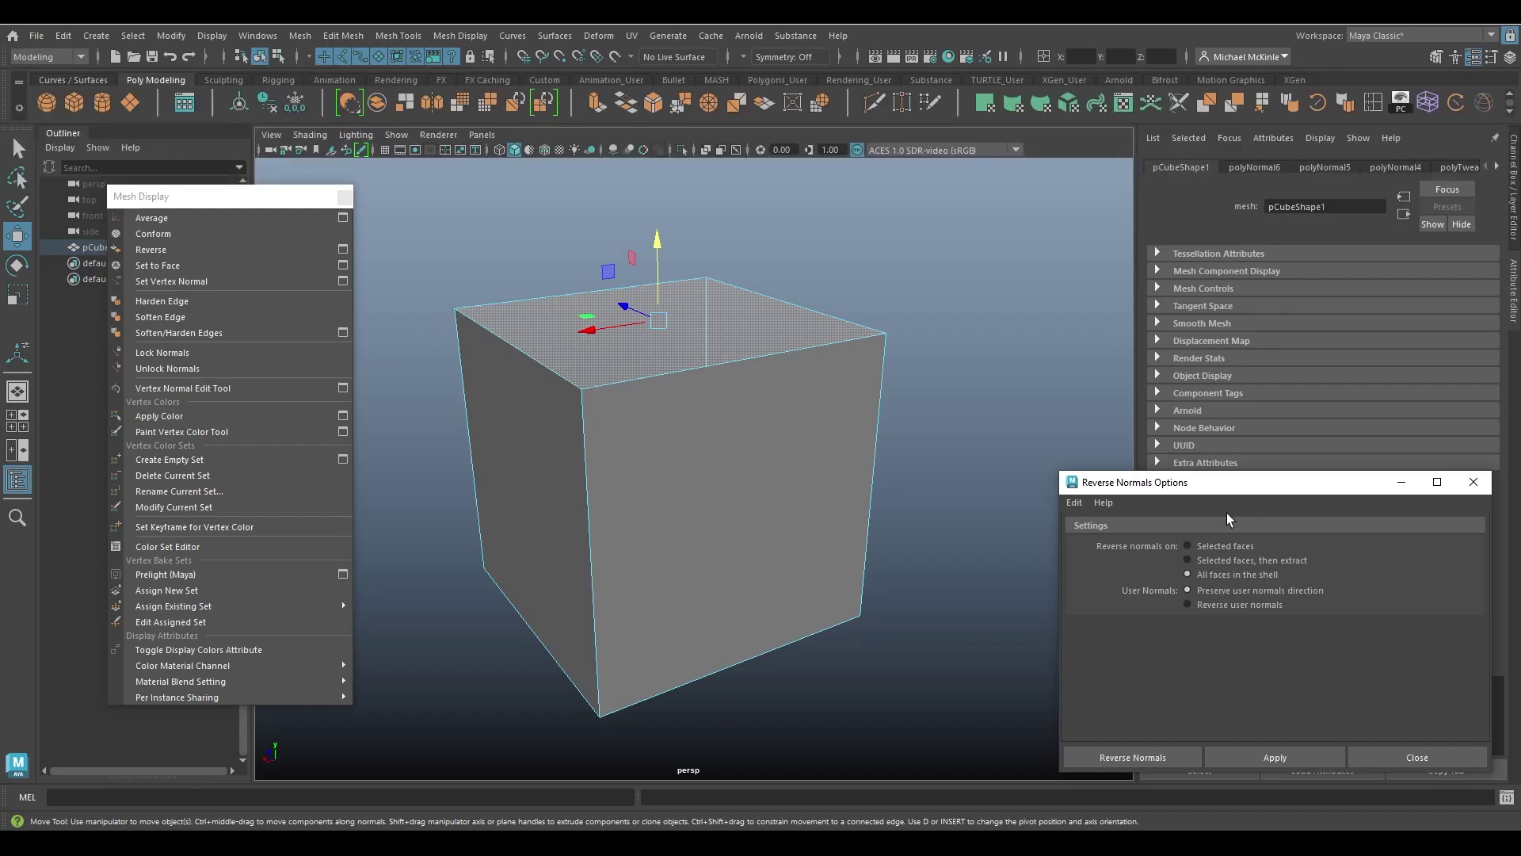
drag(1248, 490, 1196, 408)
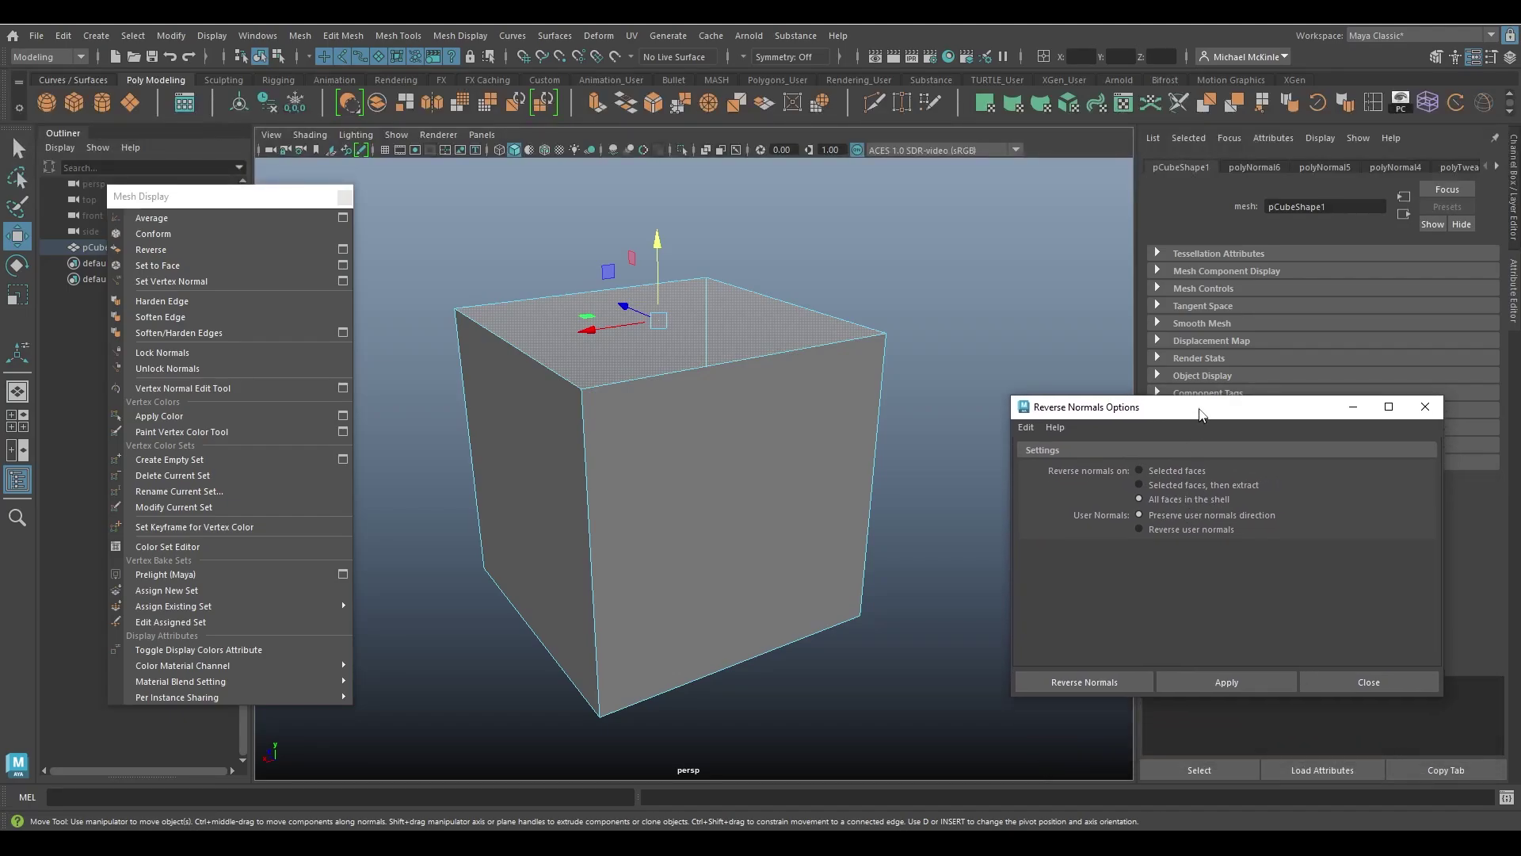
click(1205, 522)
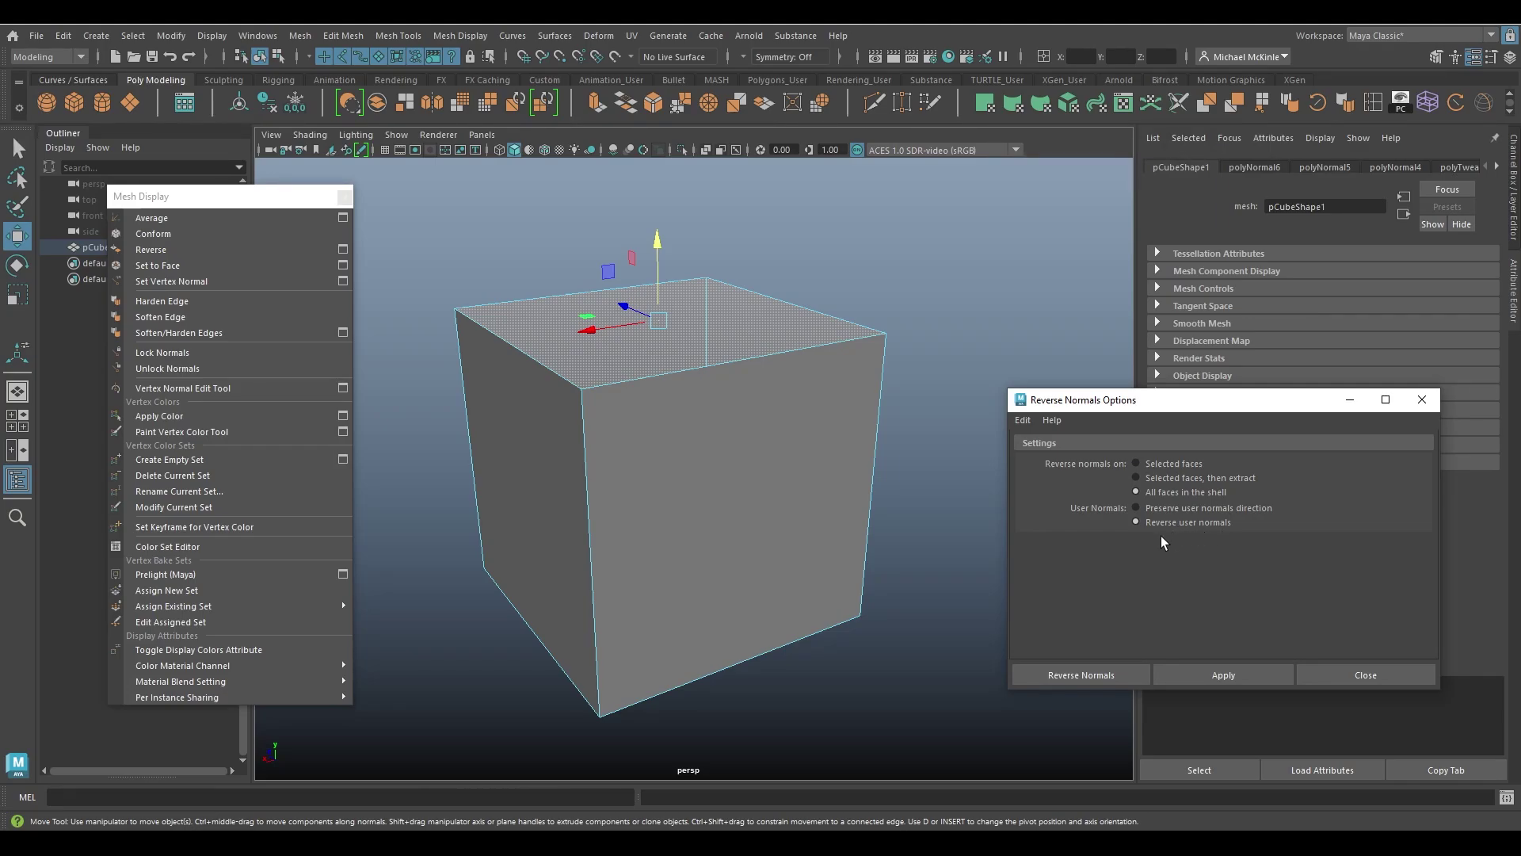
- Reset the Reverse Normals settings to defaults and pick preserve user normals direction
click(1017, 416)
click(1053, 456)
click(1174, 509)
- Close Reverse Normals Options, return to object mode, and deselect pCube1
click(1422, 399)
right_drag(695, 321, 772, 293)
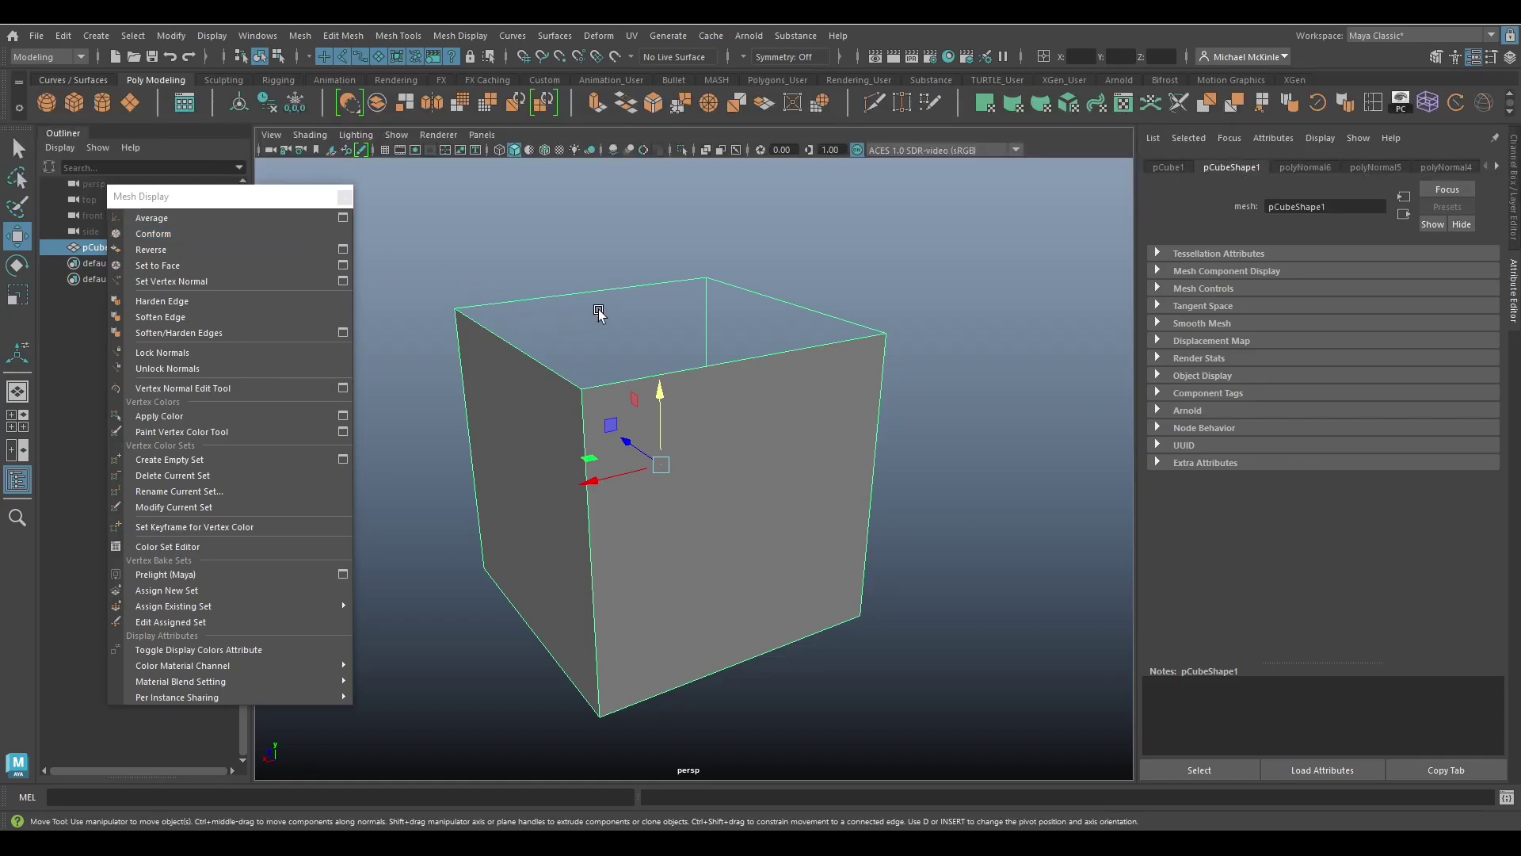
click(610, 278)
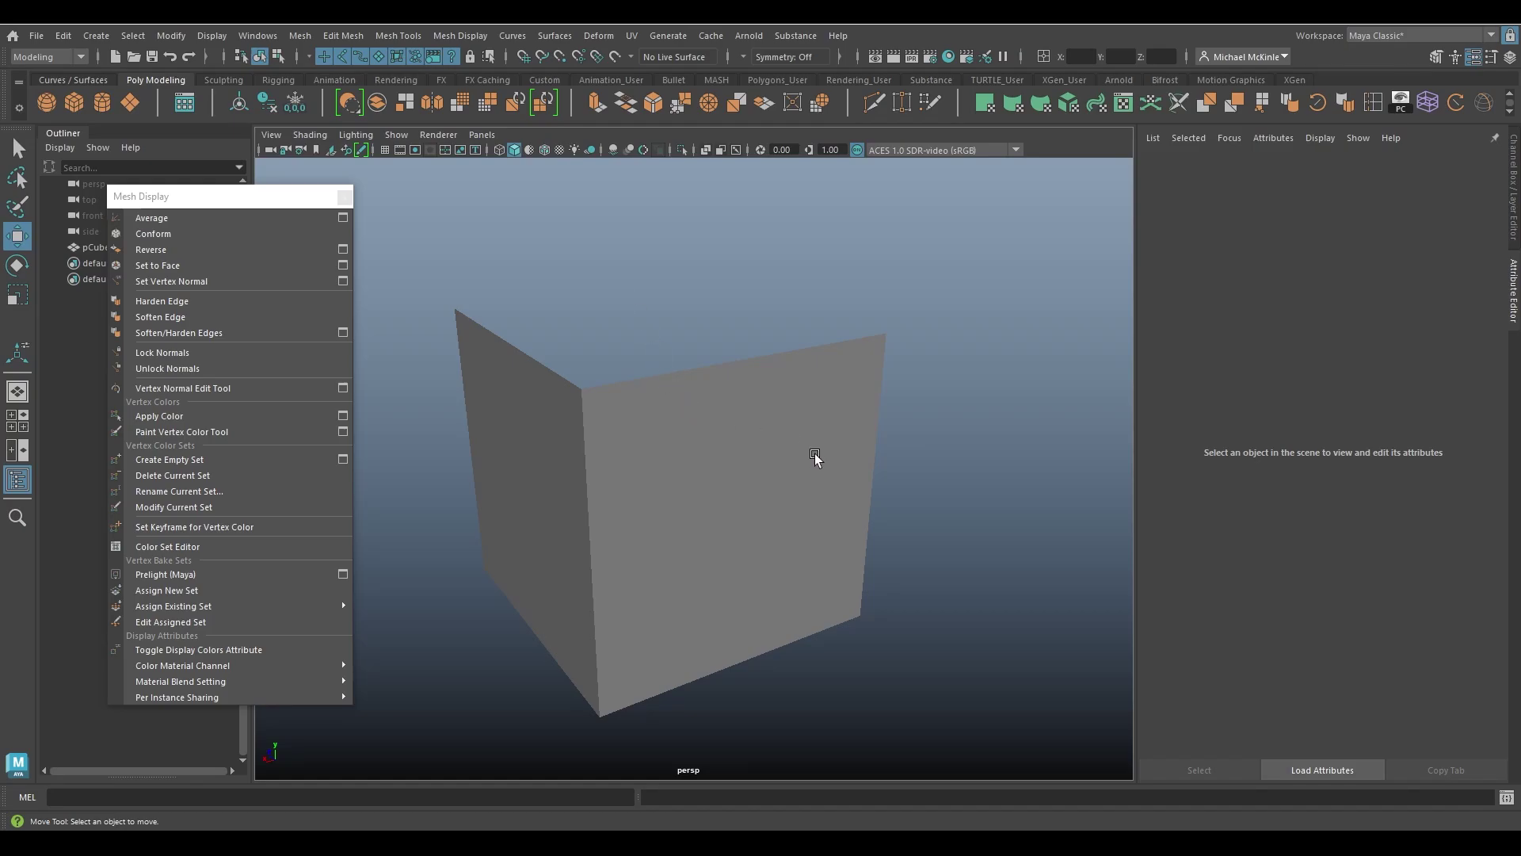